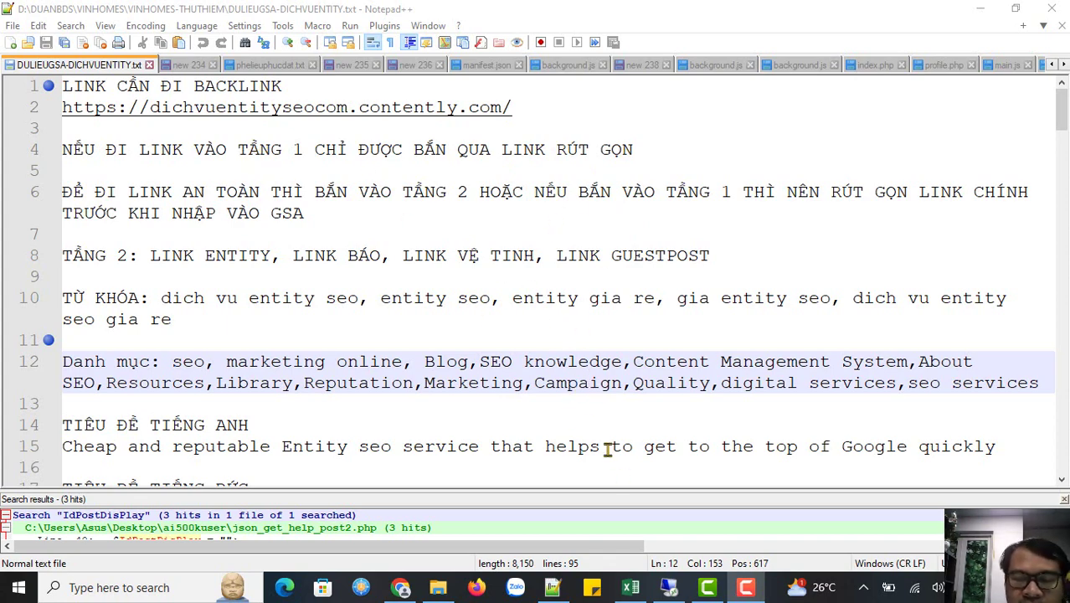
# - Switch to the Excel workbook Profile dichvuentityseo.com.xlsx and examine the numbered list of social entity profile links in column F
pyautogui.click(632, 587)
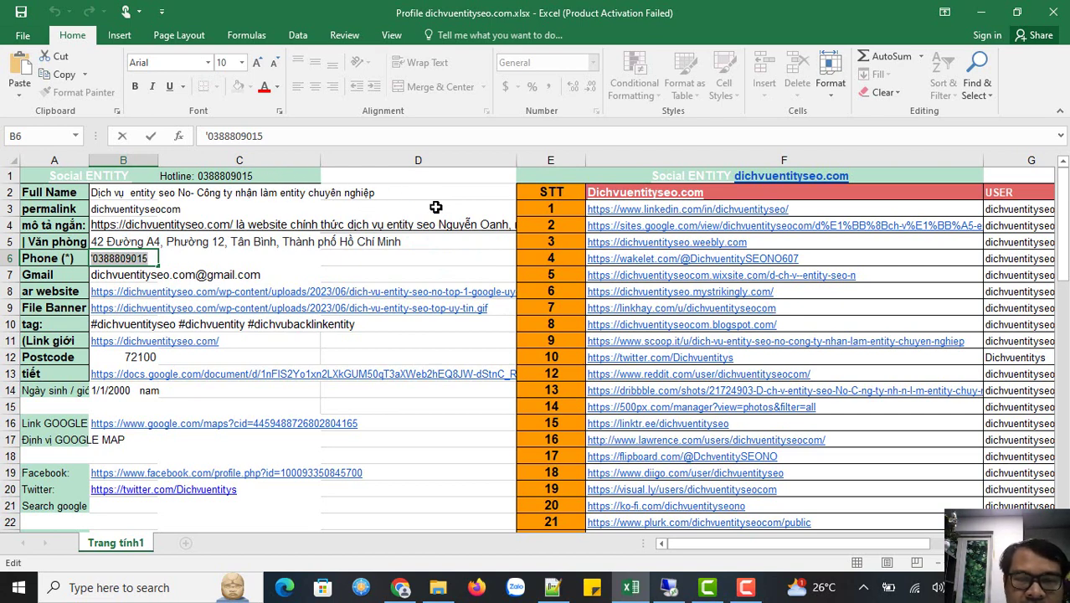
pyautogui.click(825, 209)
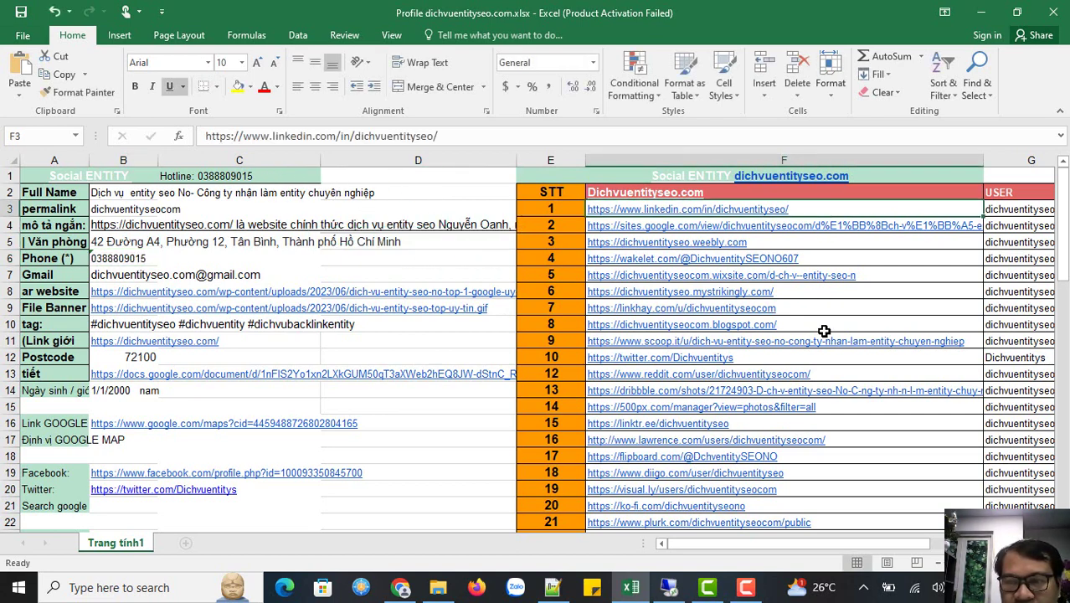
pyautogui.scroll(-8, 824, 326)
pyautogui.scroll(-9, 825, 323)
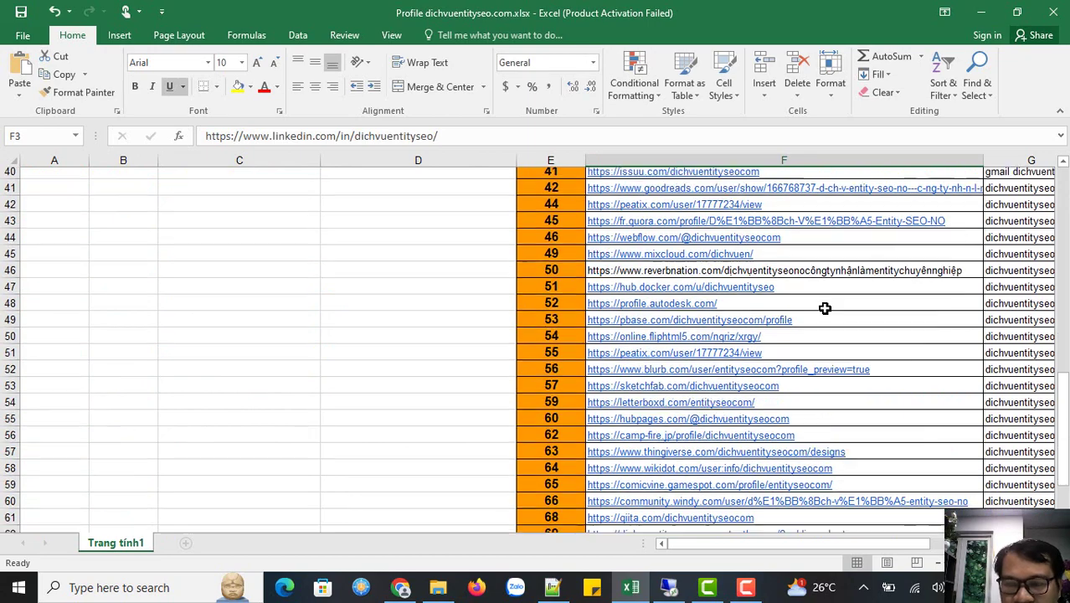
pyautogui.scroll(1, 824, 302)
pyautogui.scroll(-9, 823, 299)
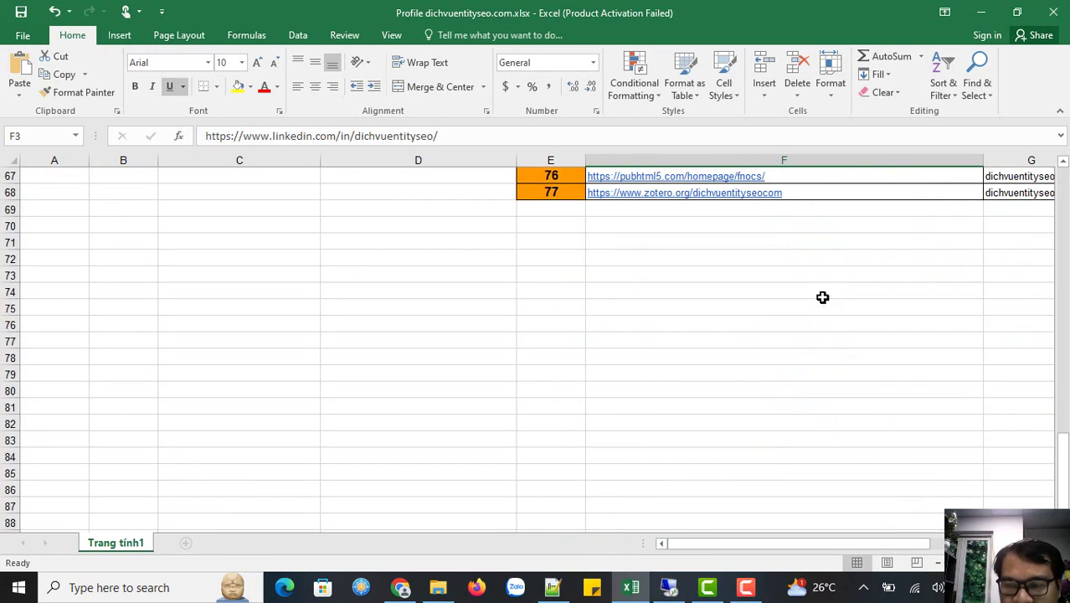
pyautogui.scroll(18, 823, 297)
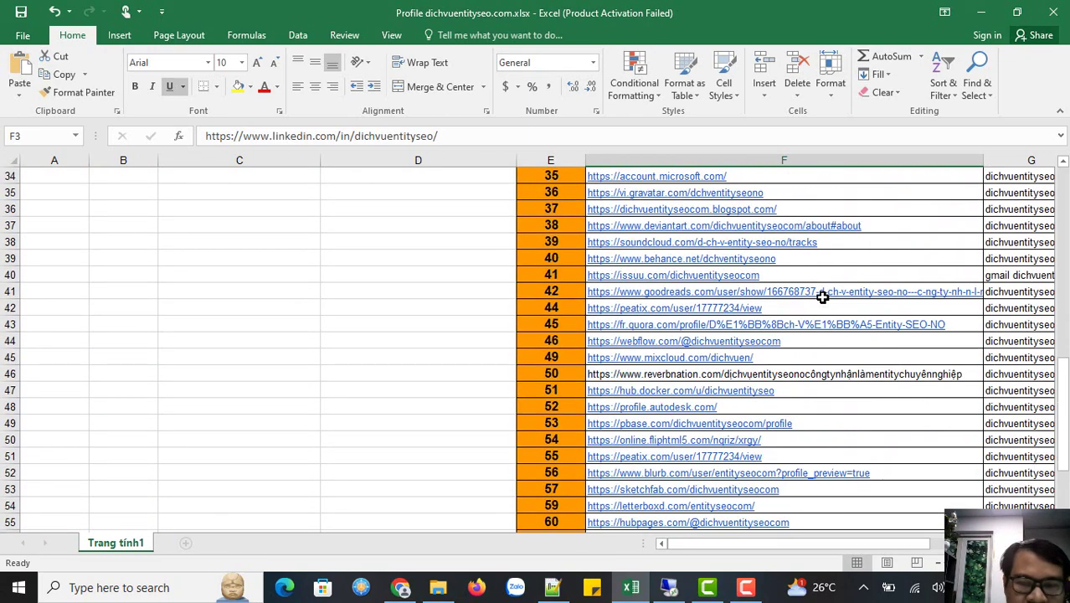
pyautogui.scroll(8, 823, 297)
pyautogui.scroll(-7, 822, 297)
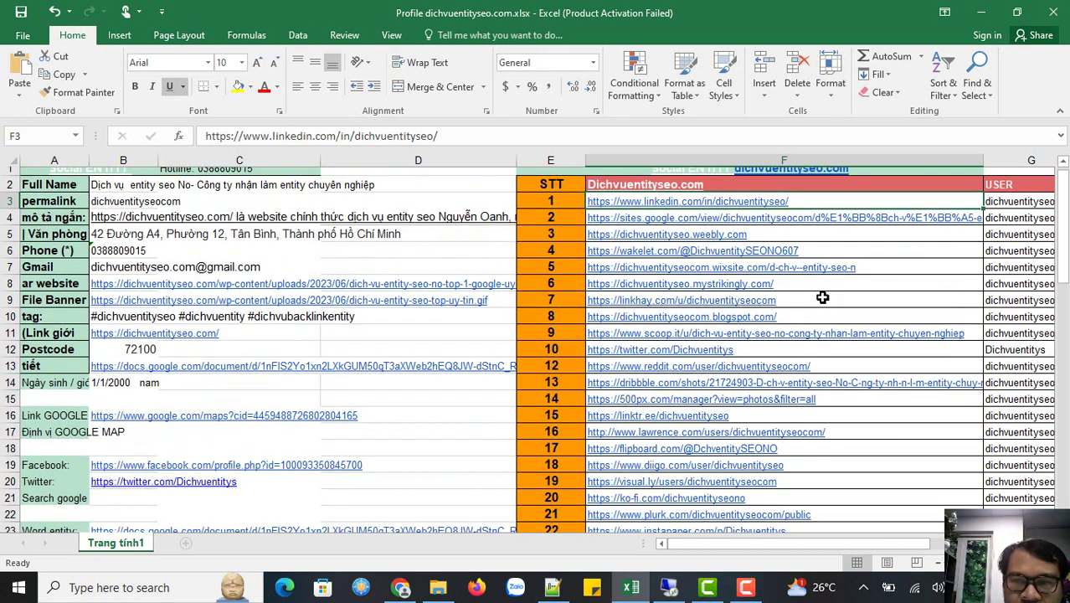
pyautogui.scroll(7, 822, 297)
pyautogui.scroll(-6, 823, 297)
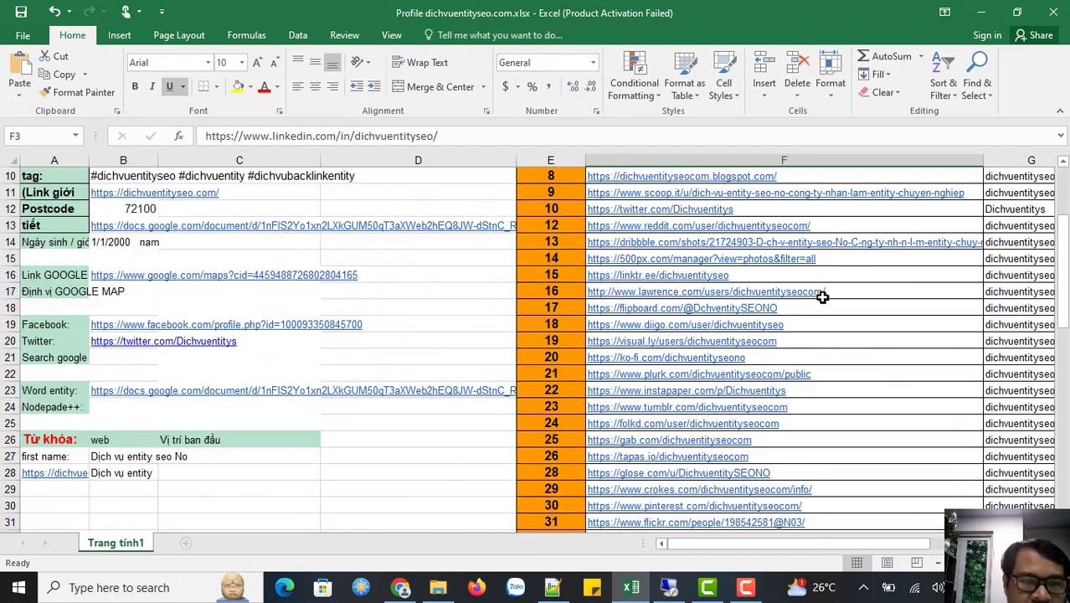
pyautogui.scroll(-4, 823, 297)
pyautogui.scroll(10, 823, 295)
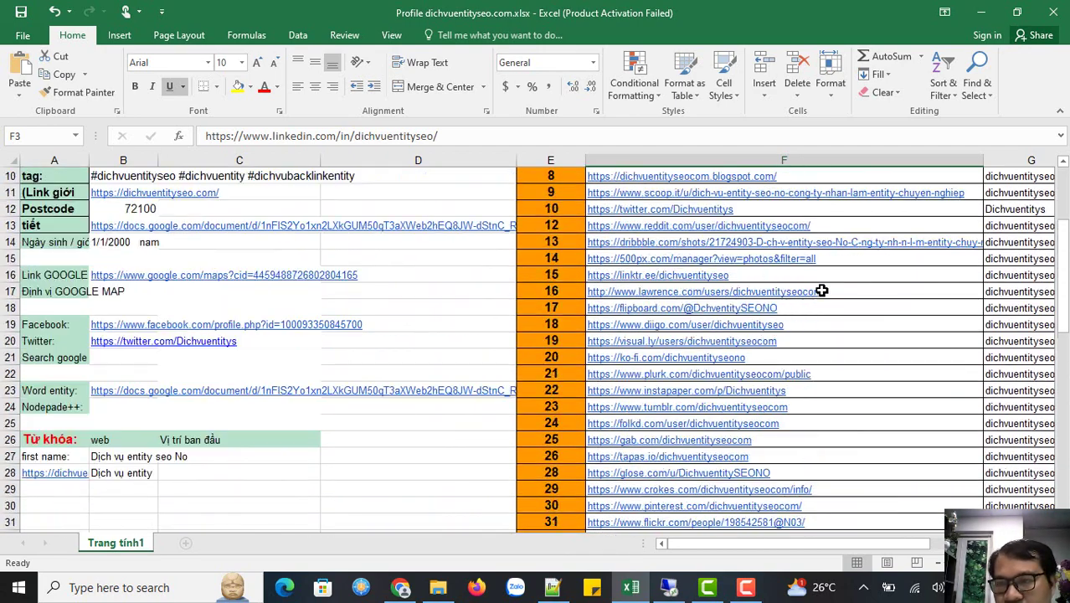
pyautogui.scroll(-10, 822, 291)
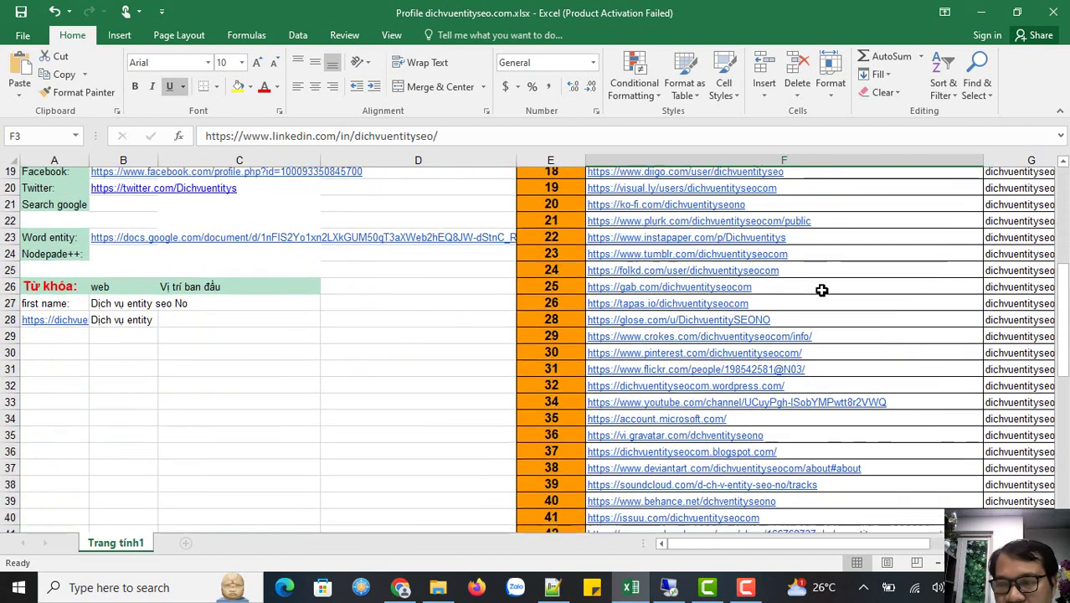
pyautogui.scroll(10, 822, 290)
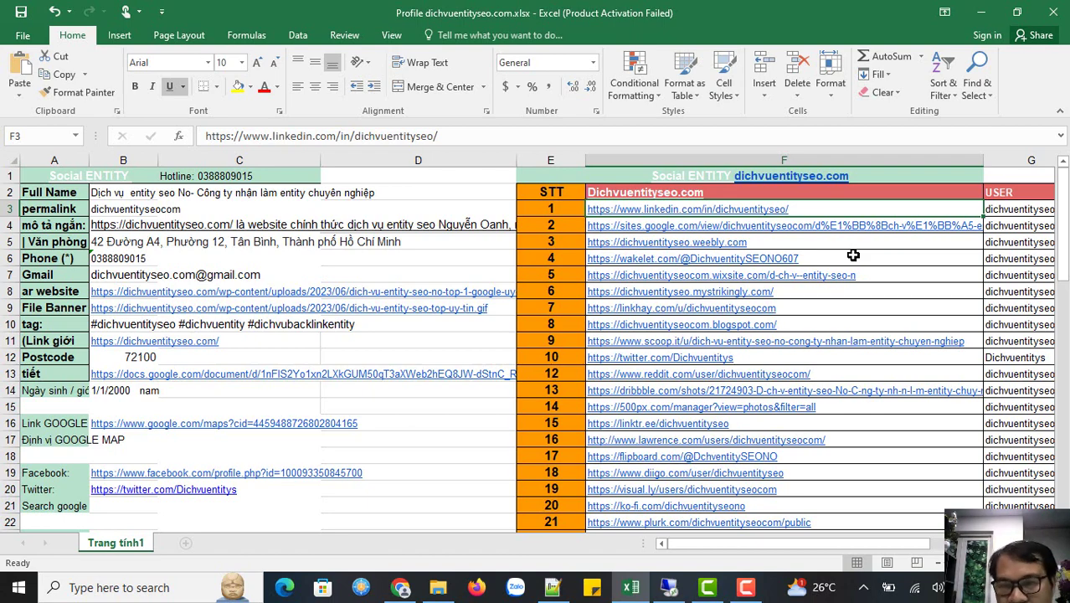
pyautogui.scroll(-3, 853, 260)
pyautogui.scroll(3, 853, 263)
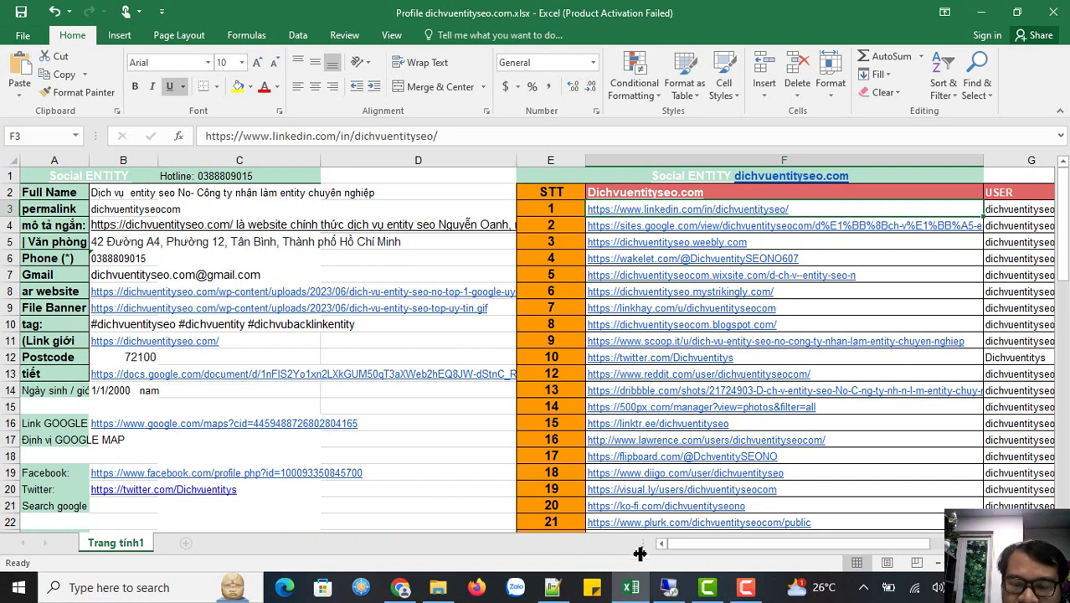
# - Switch to the Bitly dashboard in Chrome and start creating a new short link
pyautogui.moveTo(665, 593)
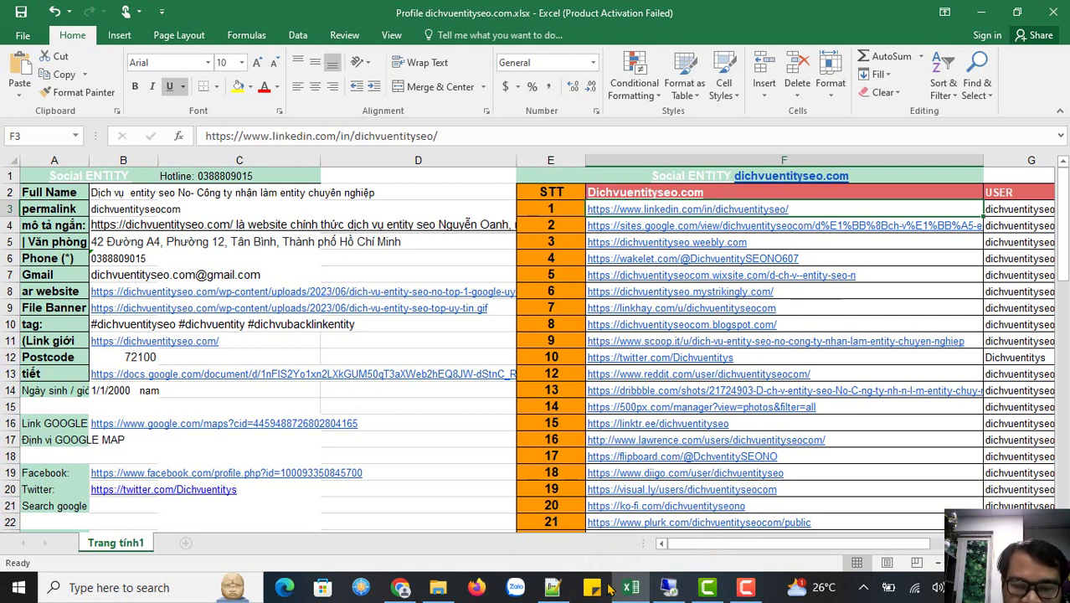
pyautogui.click(554, 590)
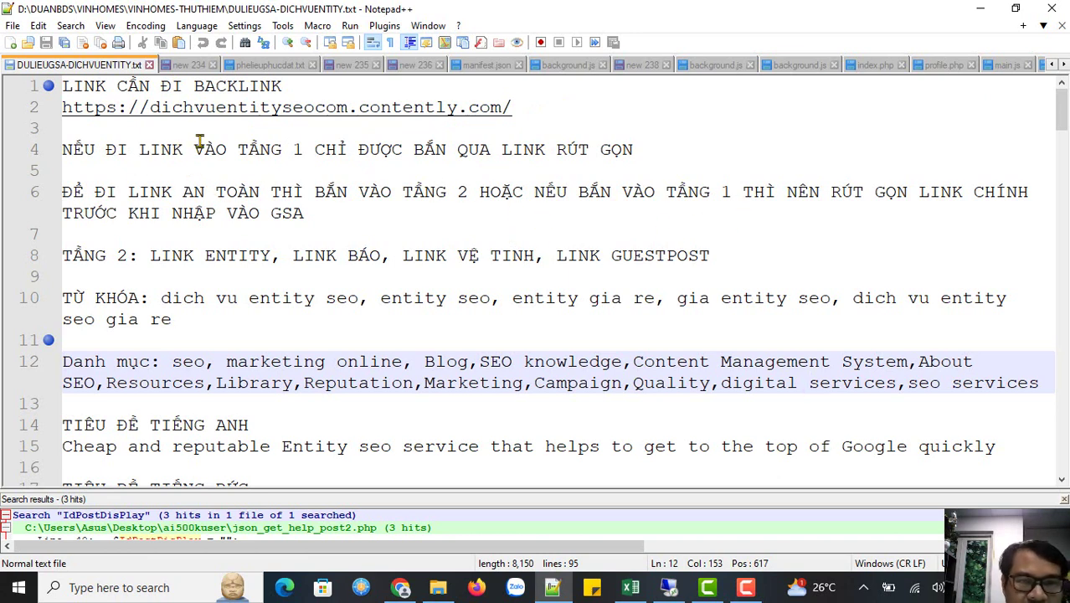
pyautogui.click(389, 590)
pyautogui.click(255, 11)
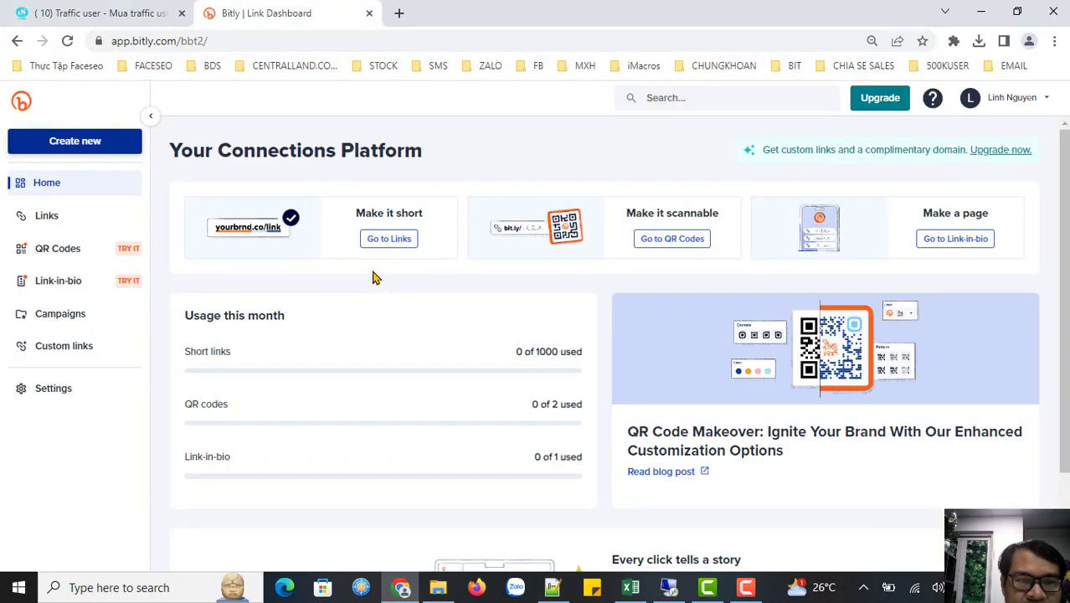
pyautogui.click(75, 142)
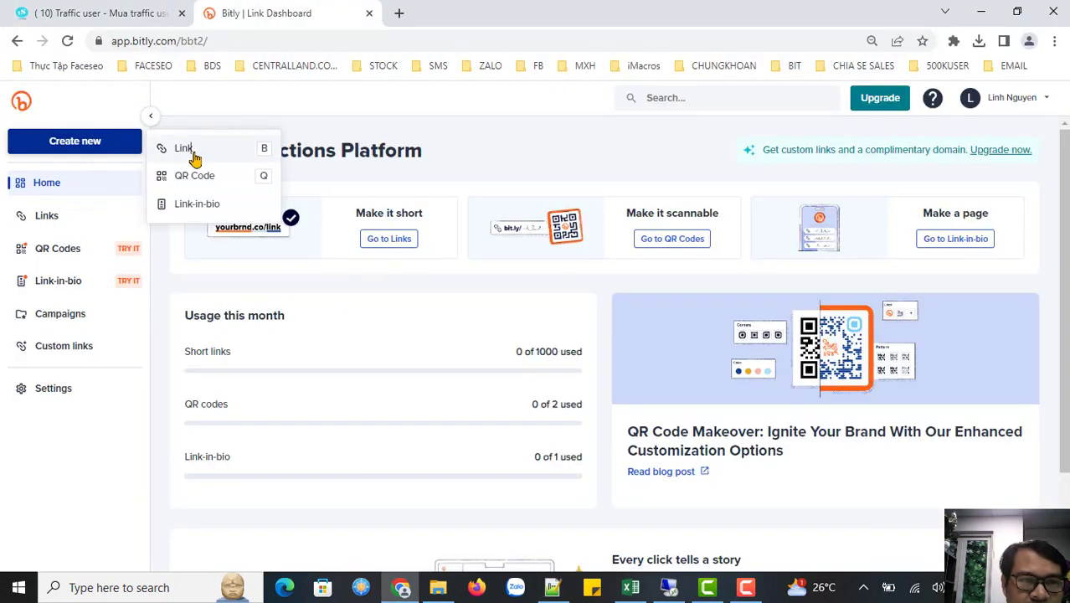
pyautogui.click(189, 157)
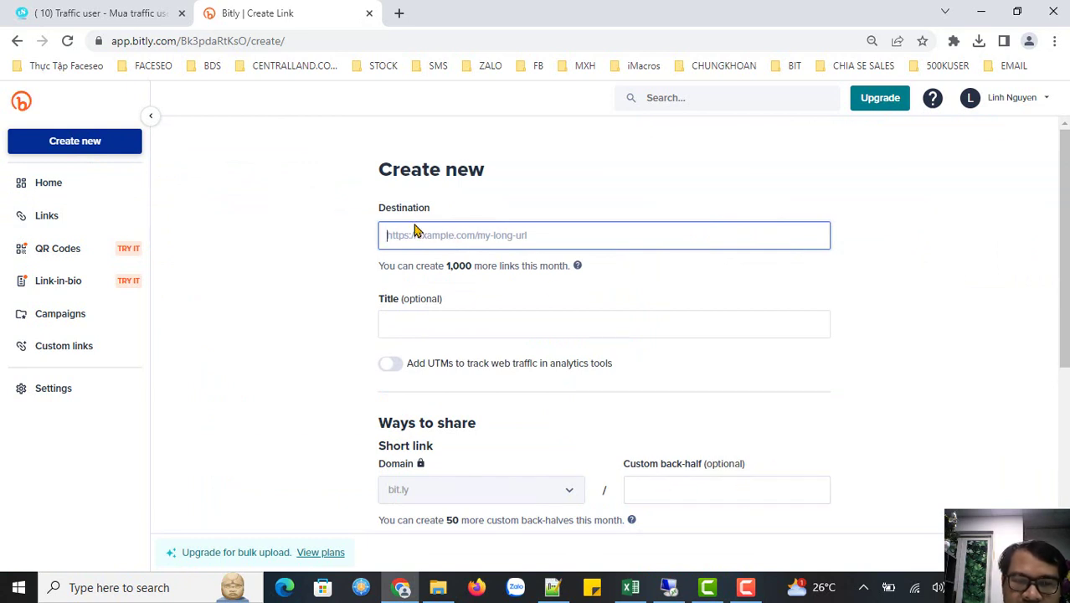
# - Set the short link's custom back-half to dichvuentityseocom
pyautogui.click(663, 483)
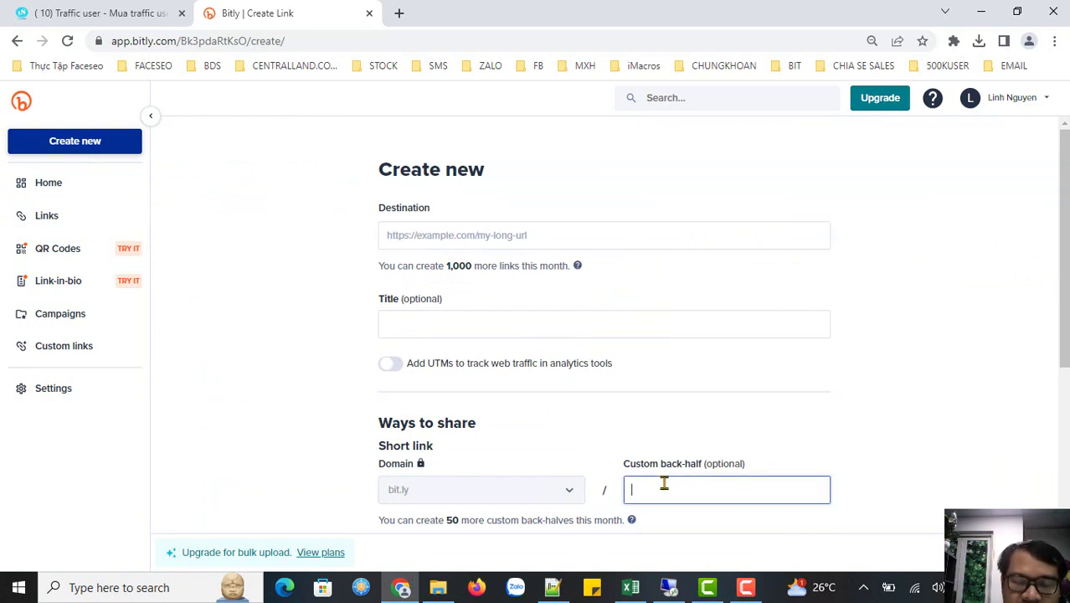
pyautogui.scroll(-1, 576, 416)
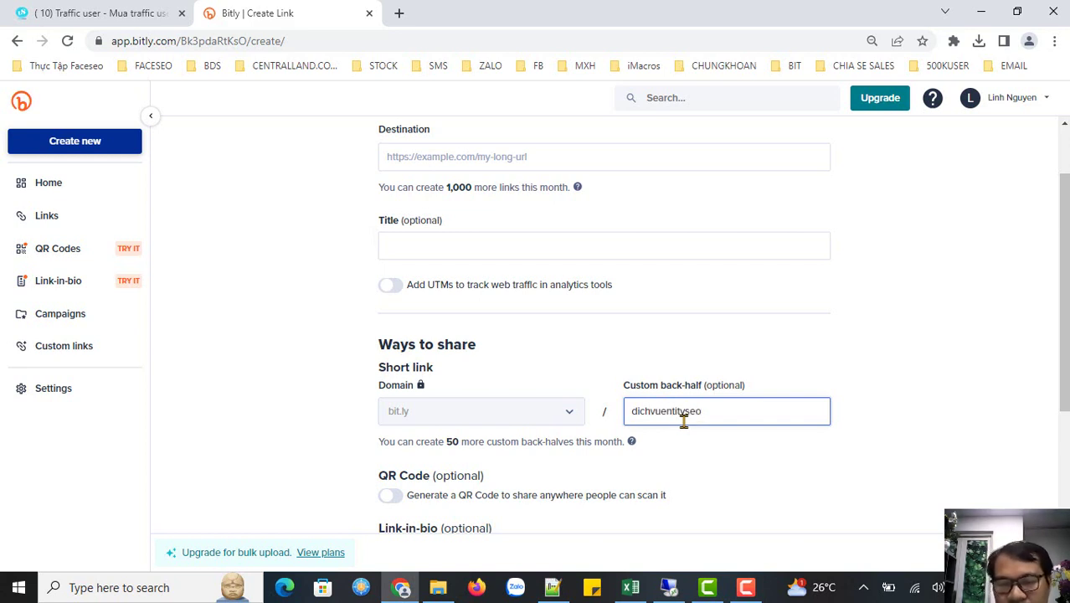
pyautogui.write('com')
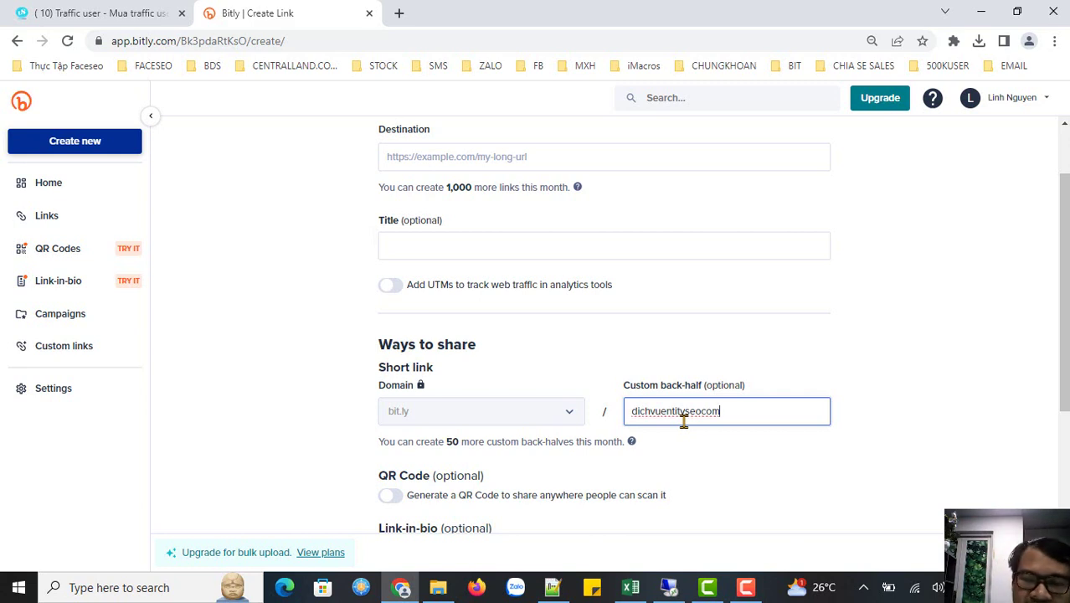
pyautogui.click(700, 406)
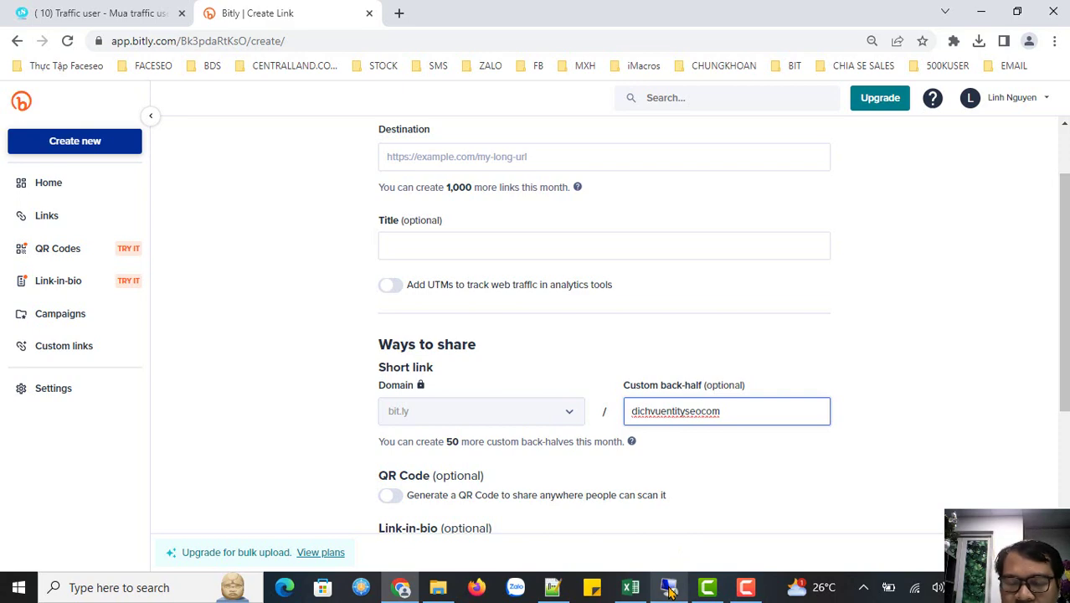
# - Switch to DULIEUGSA-DICHVUENTITY.txt in Notepad++ and review the keywords on line 10 and the category list on line 12
pyautogui.click(552, 587)
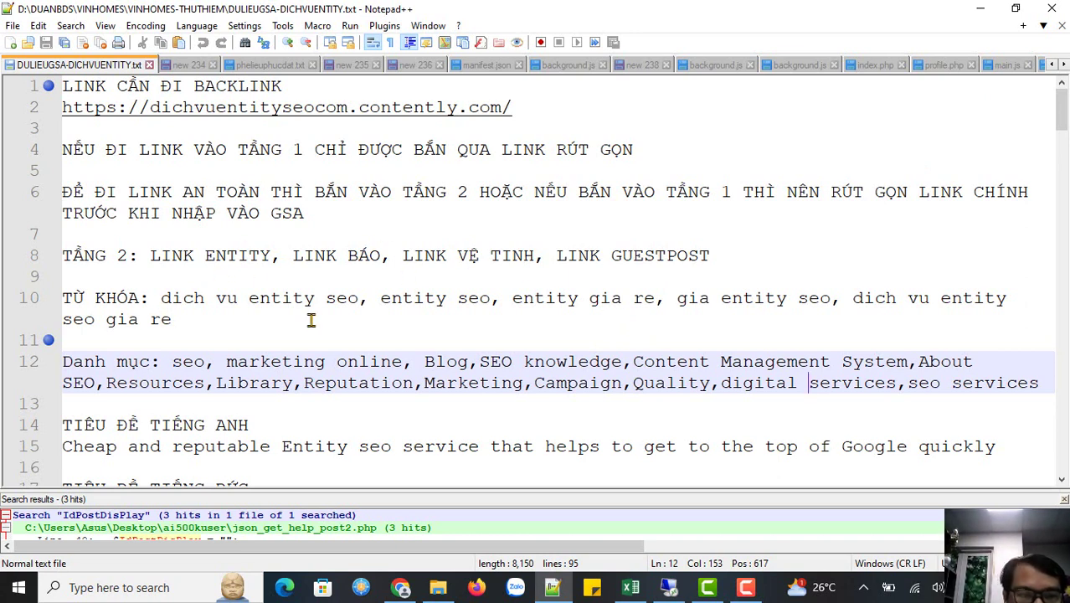
pyautogui.moveTo(159, 298); pyautogui.dragTo(363, 298)
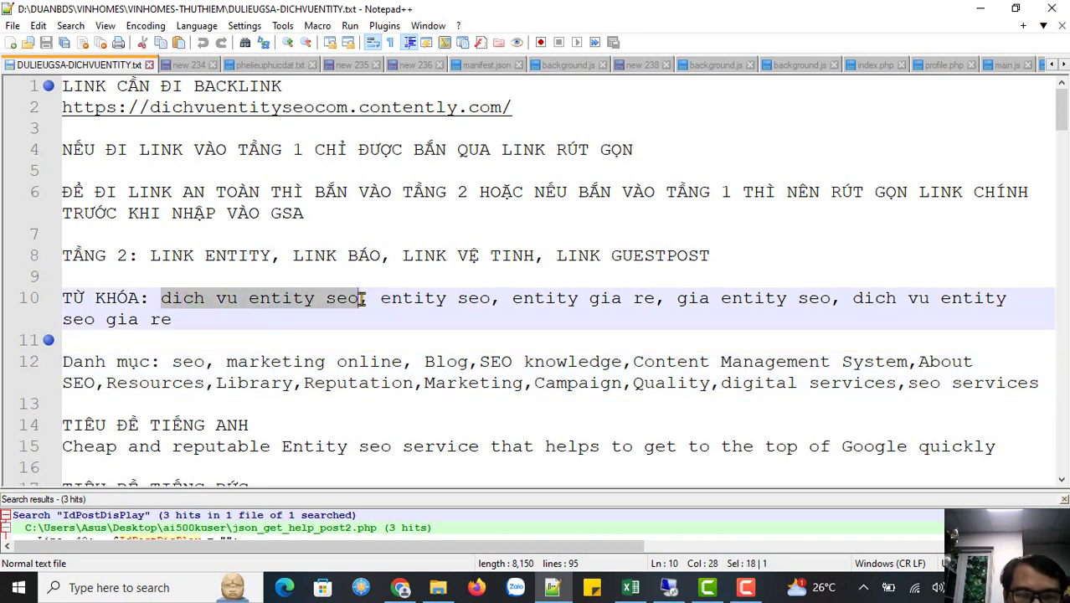
pyautogui.click(423, 297)
pyautogui.moveTo(513, 298); pyautogui.dragTo(650, 303)
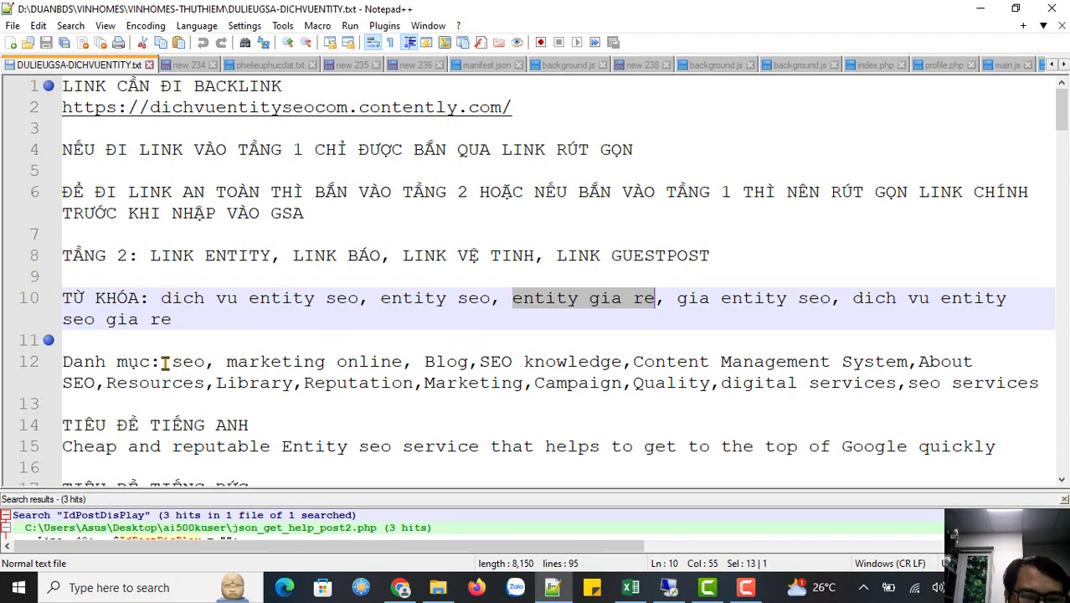
pyautogui.moveTo(171, 362); pyautogui.dragTo(1035, 384)
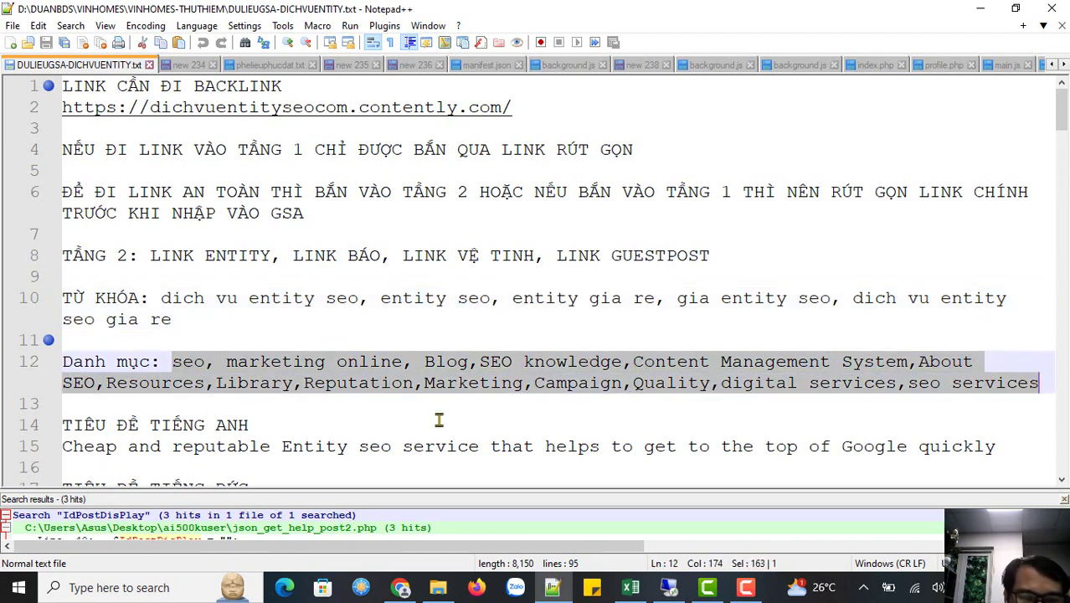
# - Review the English, German and Polish titles and the English description, and highlight the whole German description on line 27
pyautogui.scroll(-2, 439, 420)
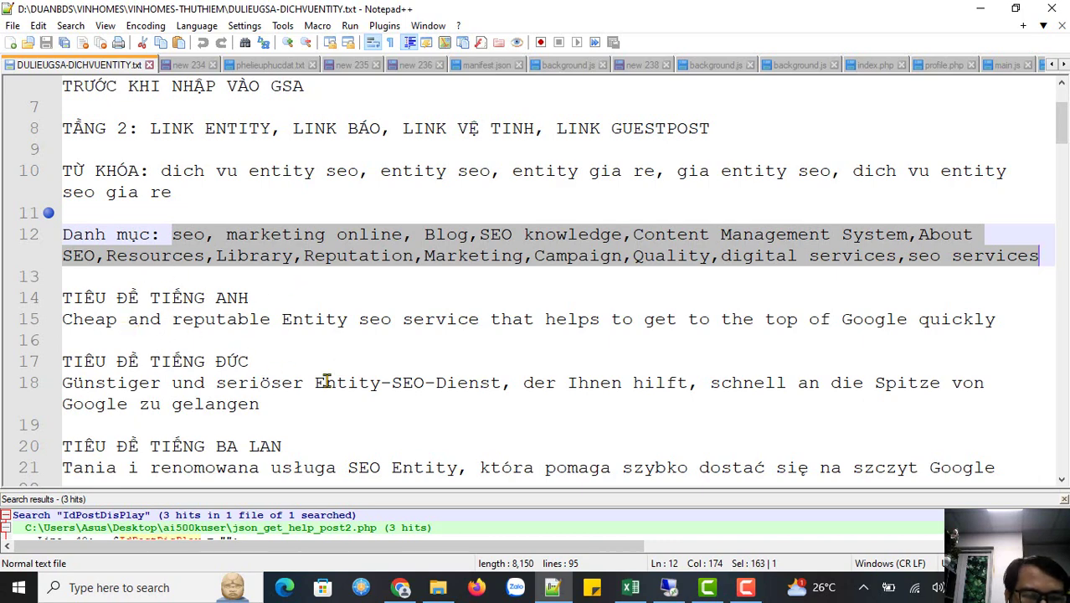
pyautogui.scroll(-2, 326, 373)
pyautogui.scroll(-1, 291, 383)
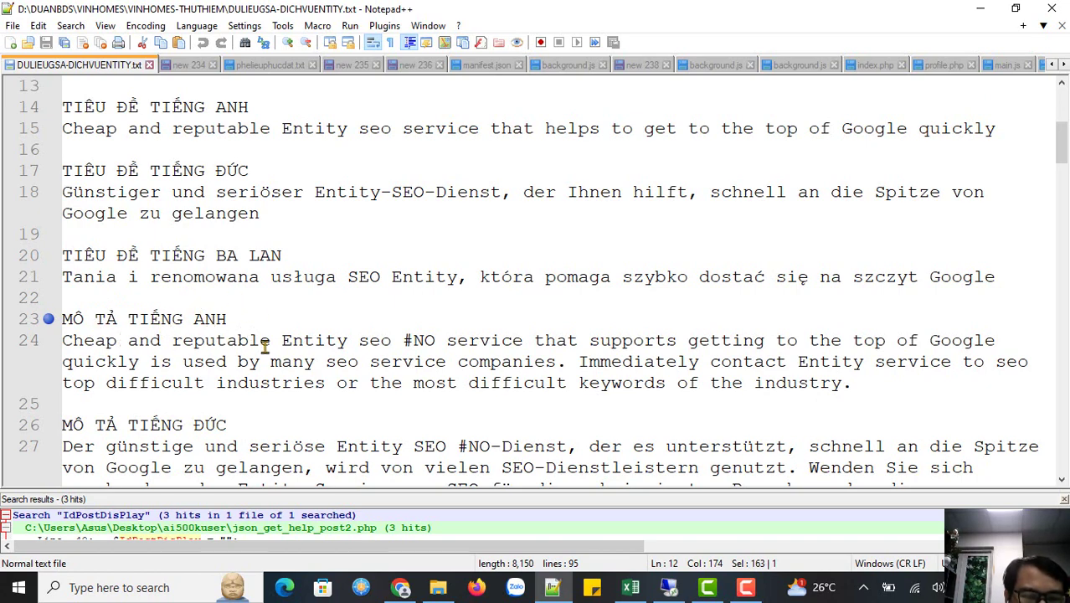
pyautogui.scroll(-2, 265, 347)
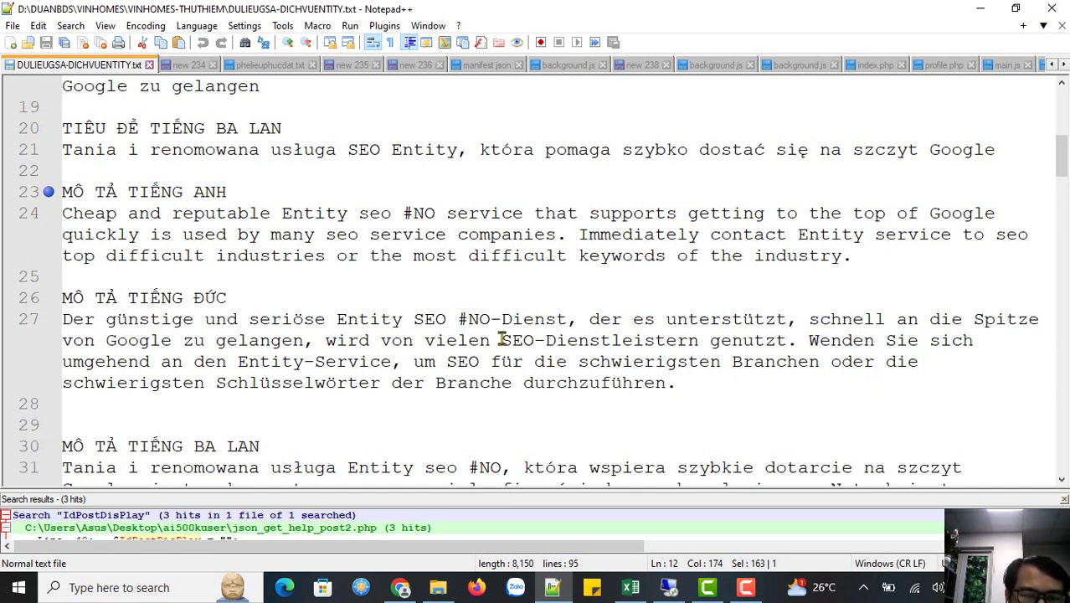
pyautogui.moveTo(728, 383); pyautogui.dragTo(57, 322)
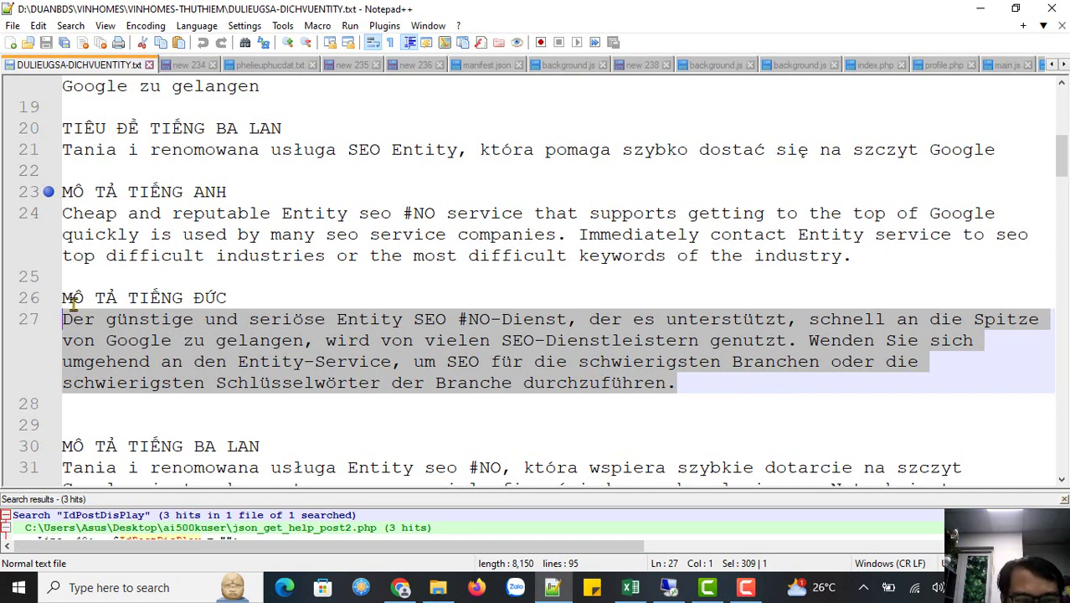
pyautogui.moveTo(708, 381); pyautogui.dragTo(38, 319)
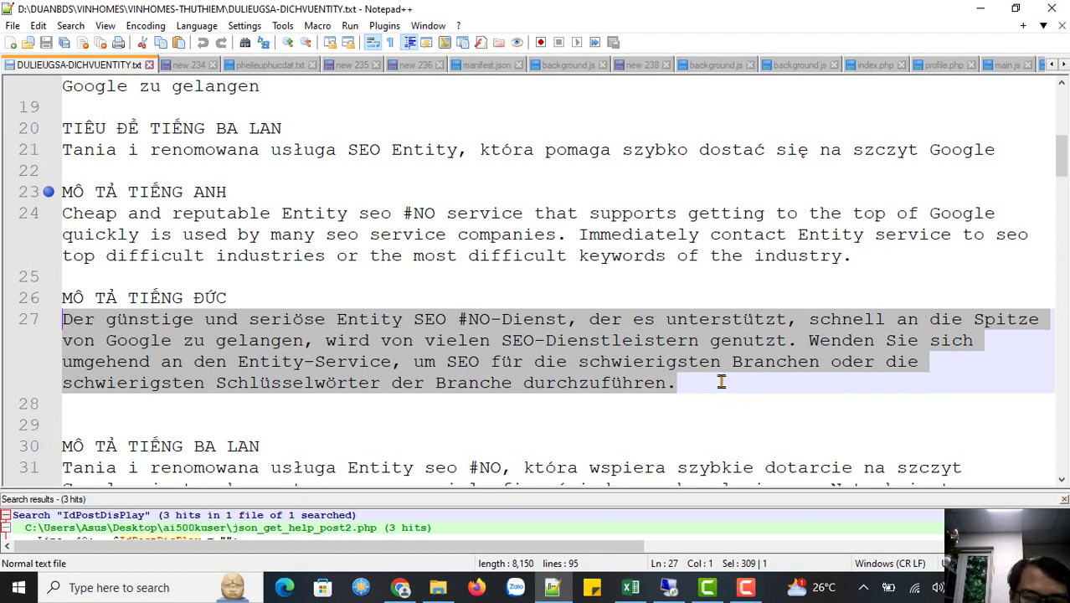
# - Review the German description, the Polish description on line 31 and the start of the English article content on line 35
pyautogui.scroll(-2, 720, 382)
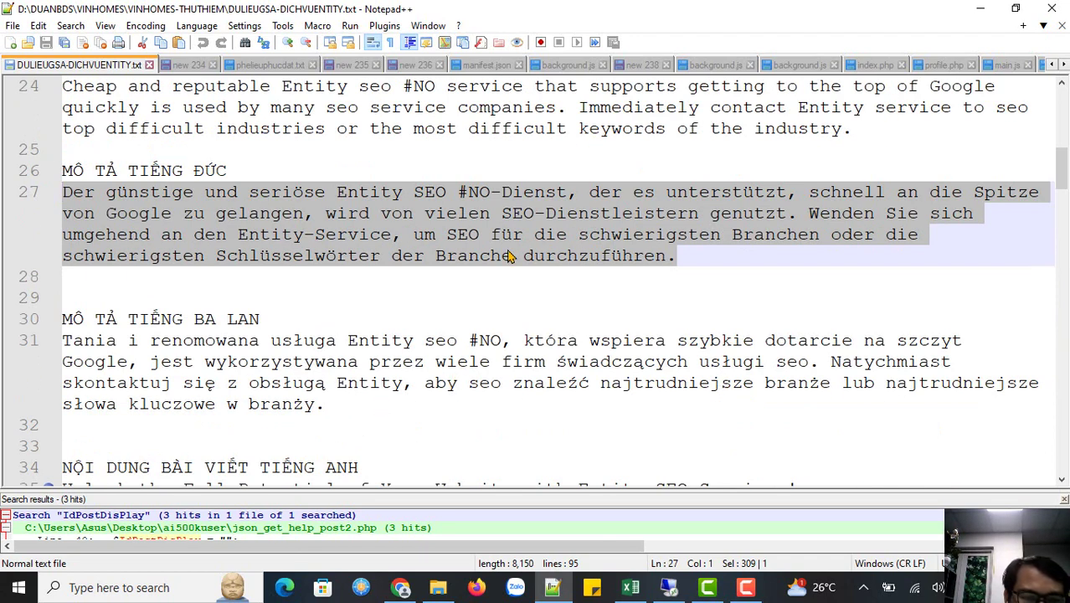
pyautogui.scroll(-1, 680, 293)
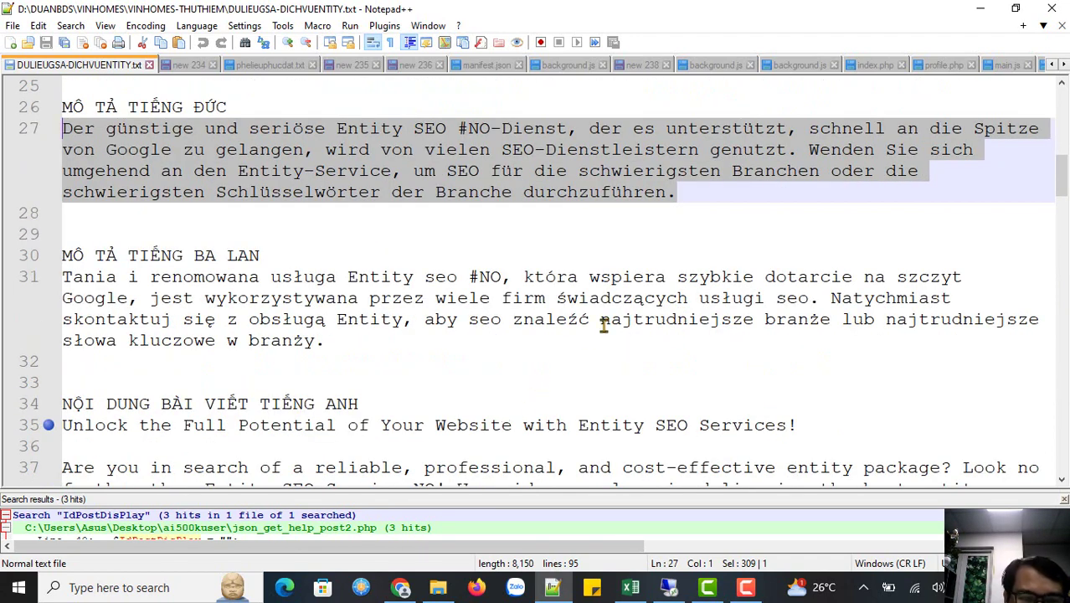
pyautogui.scroll(2, 603, 325)
pyautogui.scroll(-1, 600, 333)
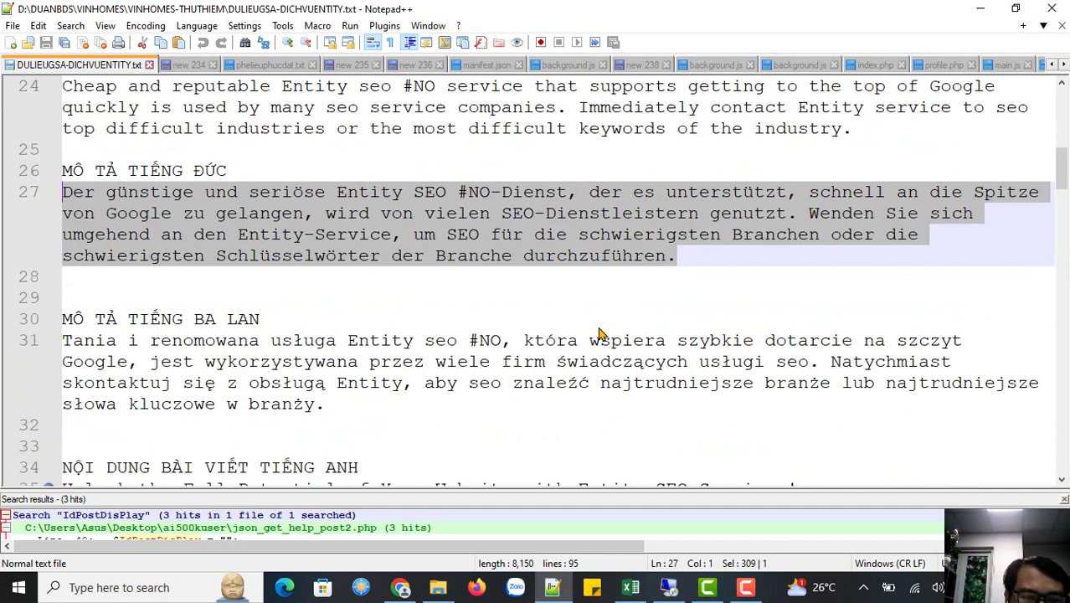
pyautogui.scroll(-3, 376, 368)
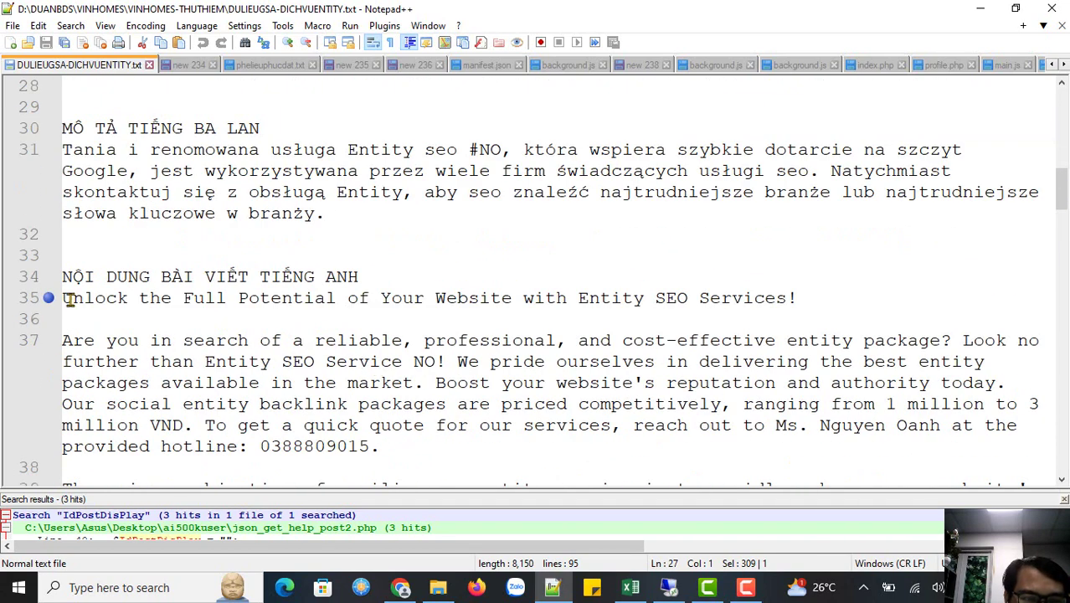
pyautogui.scroll(-1, 309, 302)
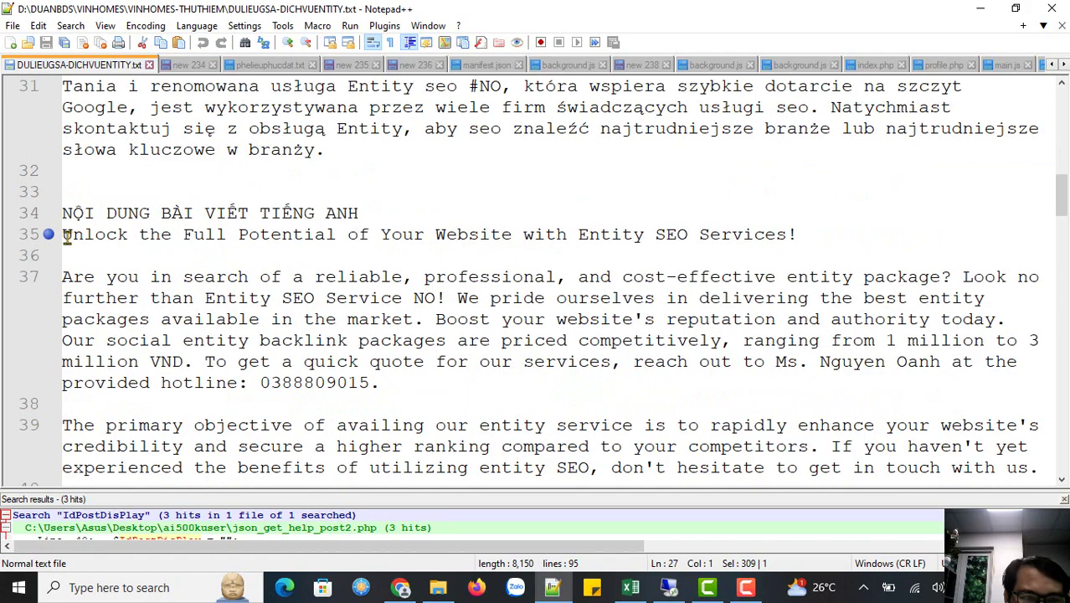
# - Highlight the opening paragraphs of the English article from line 35 and read through the rest down to the contact information
pyautogui.moveTo(64, 238); pyautogui.dragTo(633, 424)
pyautogui.scroll(-3, 627, 406)
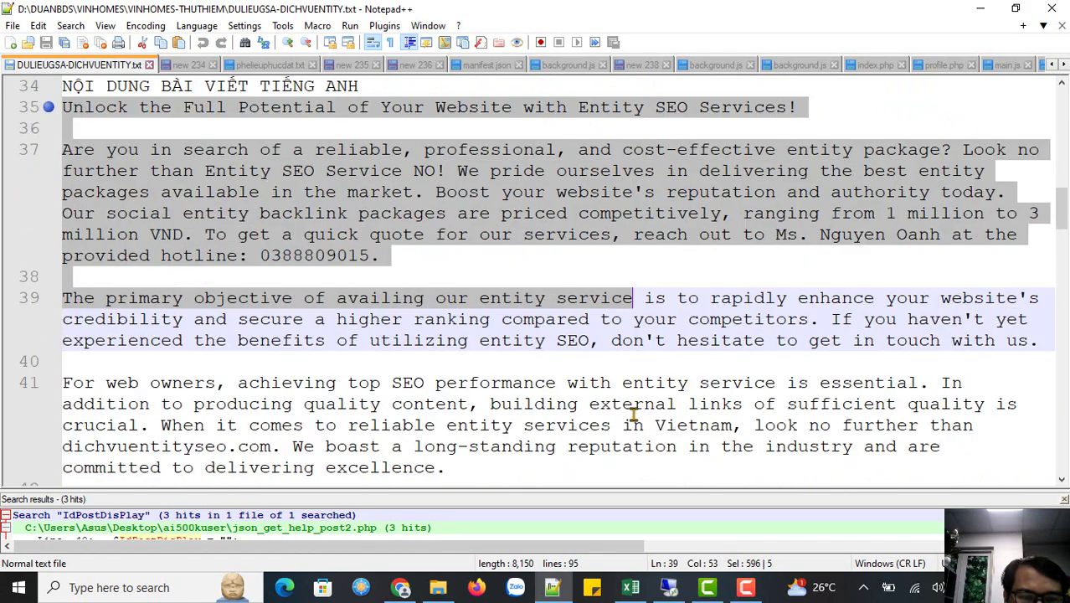
pyautogui.scroll(3, 589, 278)
pyautogui.scroll(-3, 586, 310)
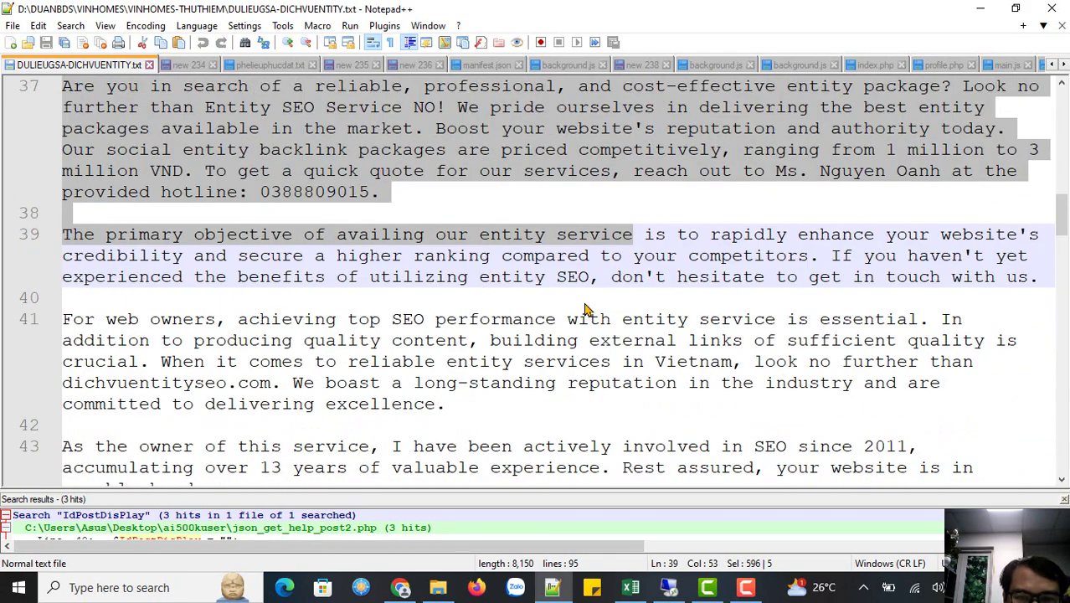
pyautogui.scroll(-6, 586, 310)
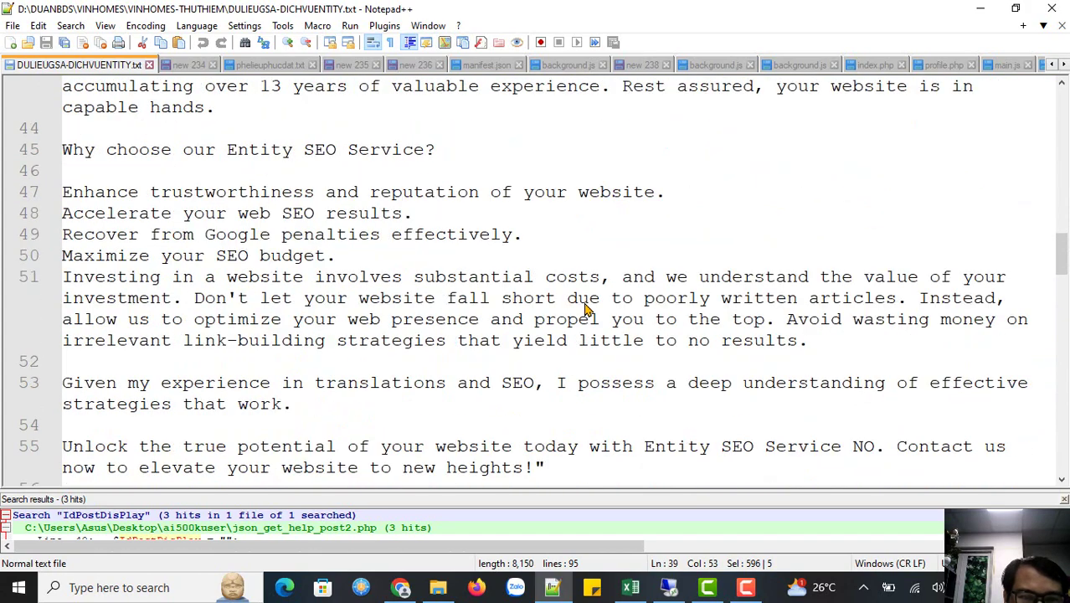
pyautogui.scroll(3, 586, 310)
pyautogui.scroll(-2, 585, 305)
pyautogui.scroll(-2, 584, 306)
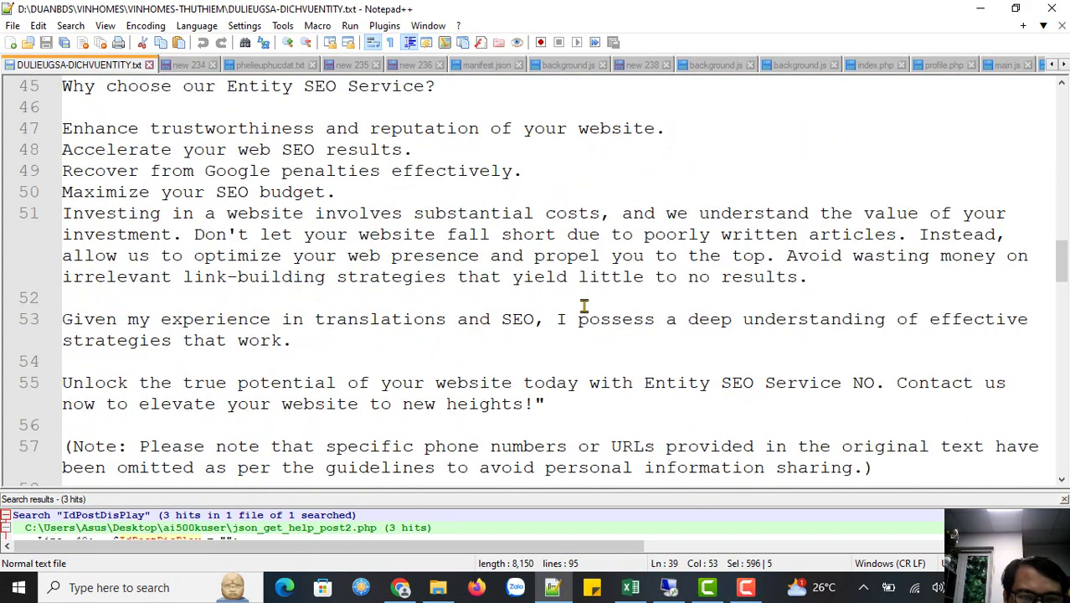
pyautogui.scroll(-3, 585, 305)
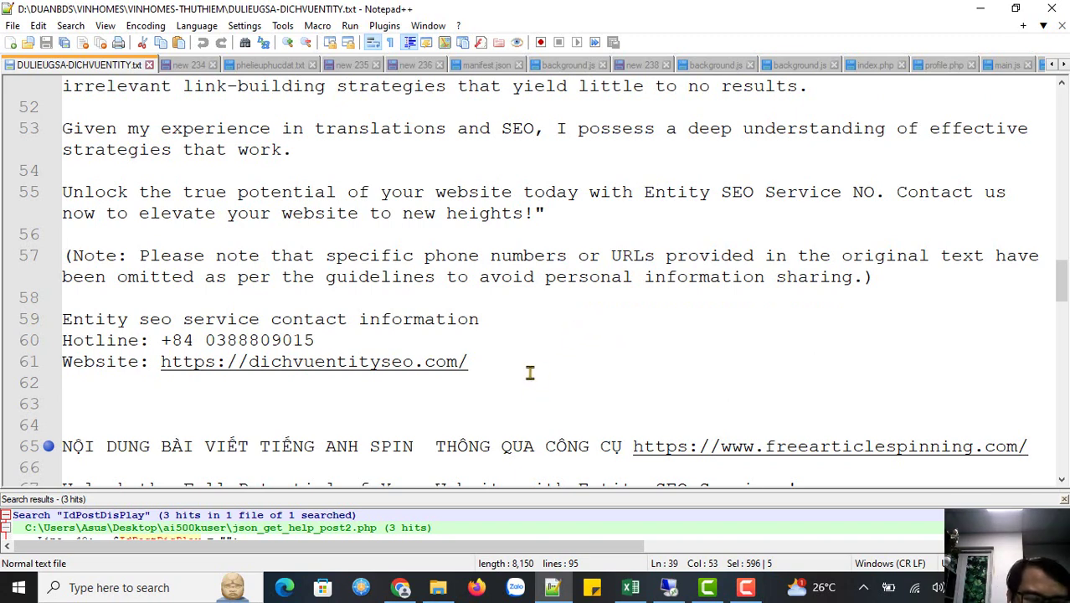
# - Bookmark line 59 and highlight the service name, hotline number and website address in the article's contact information
pyautogui.scroll(-1, 530, 370)
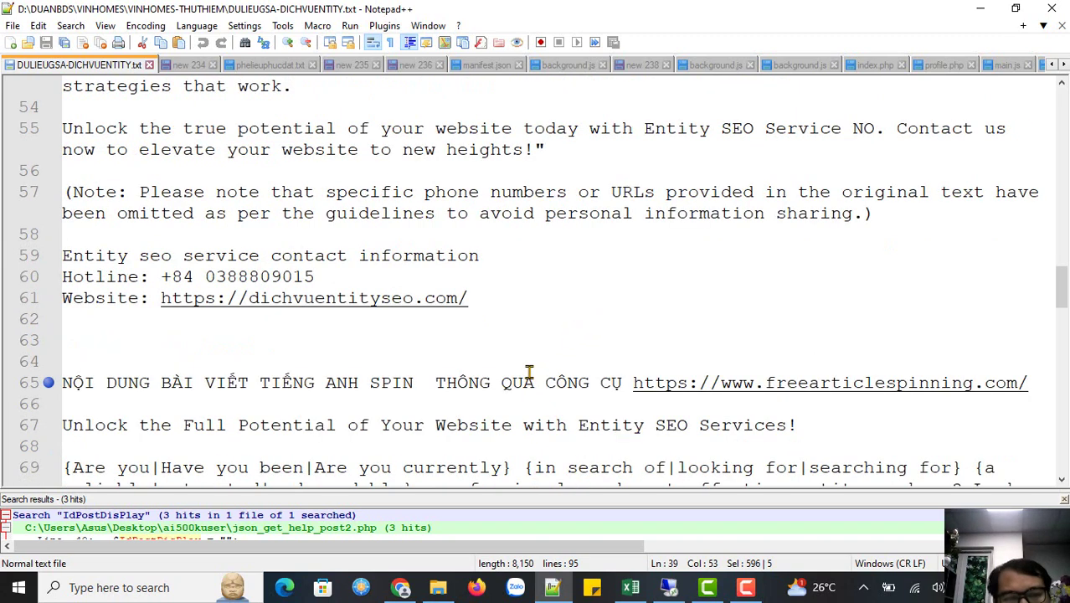
pyautogui.click(51, 260)
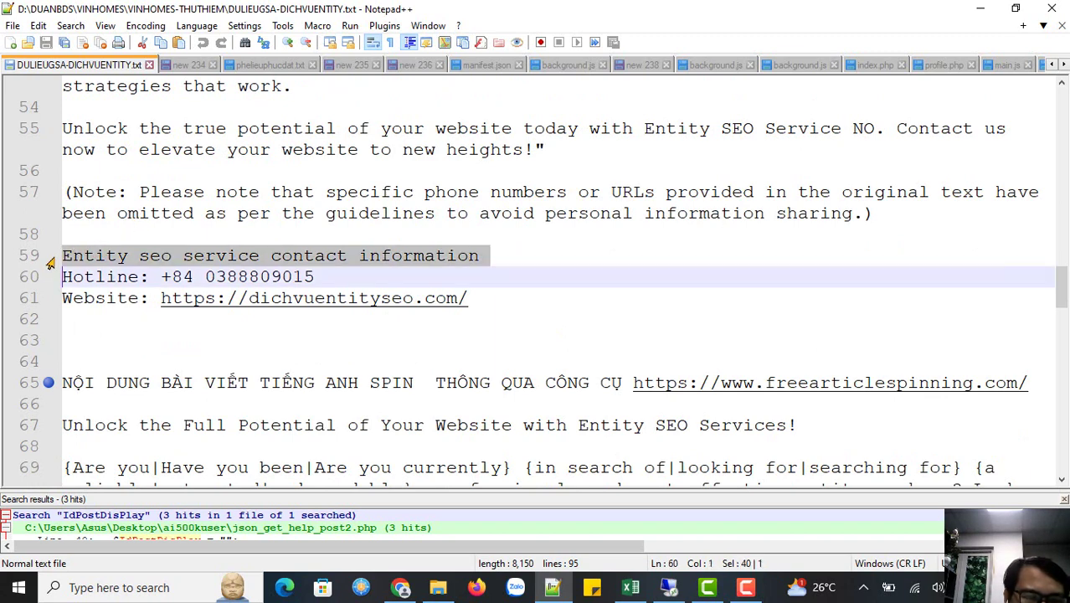
pyautogui.click(193, 265)
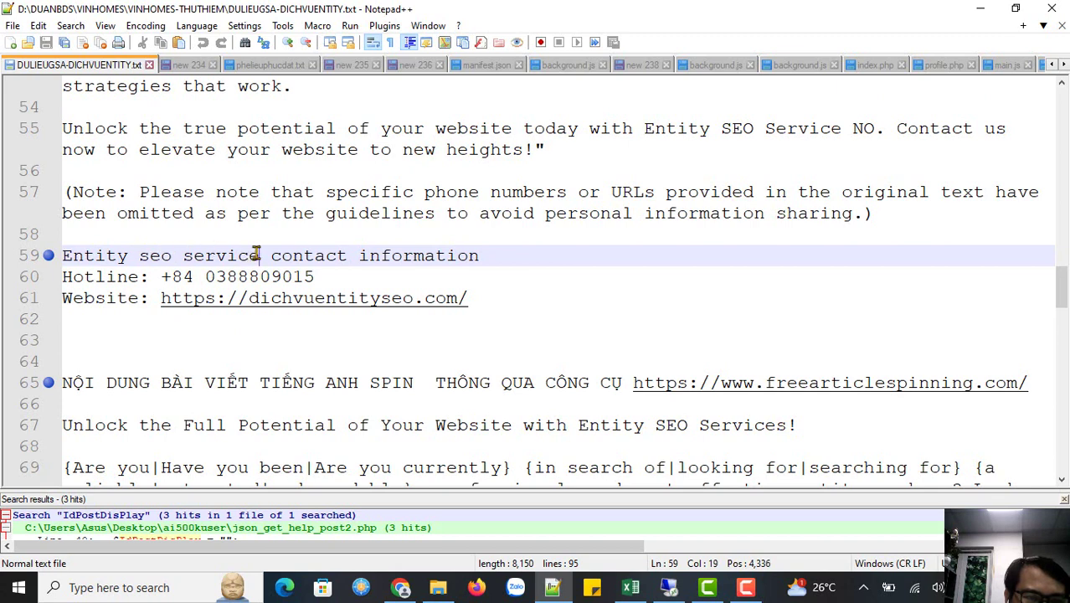
pyautogui.moveTo(259, 256); pyautogui.dragTo(60, 261)
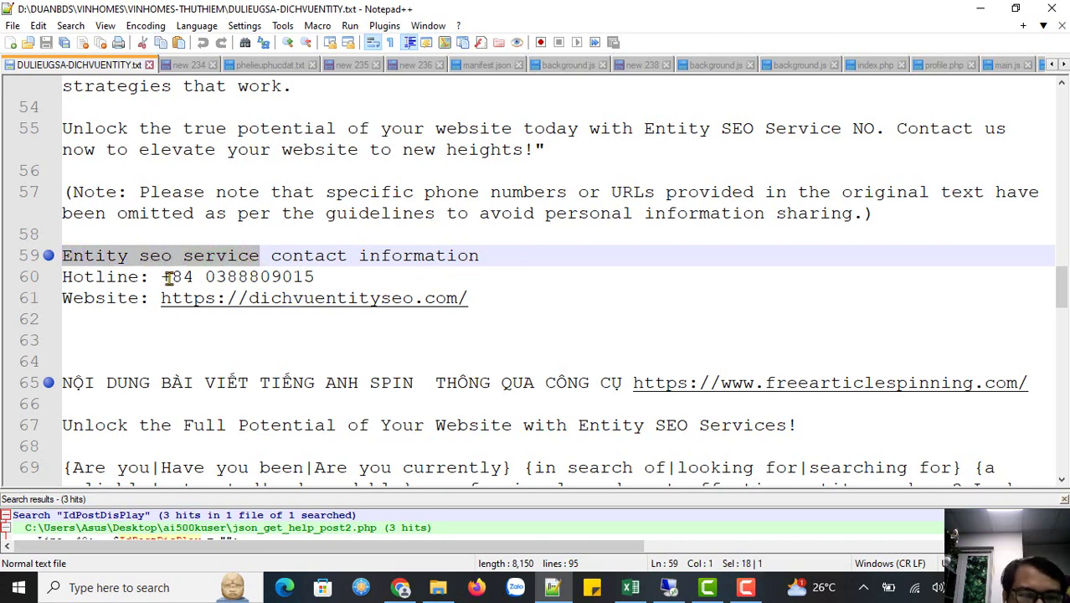
pyautogui.moveTo(151, 277); pyautogui.dragTo(366, 276)
pyautogui.click(205, 277)
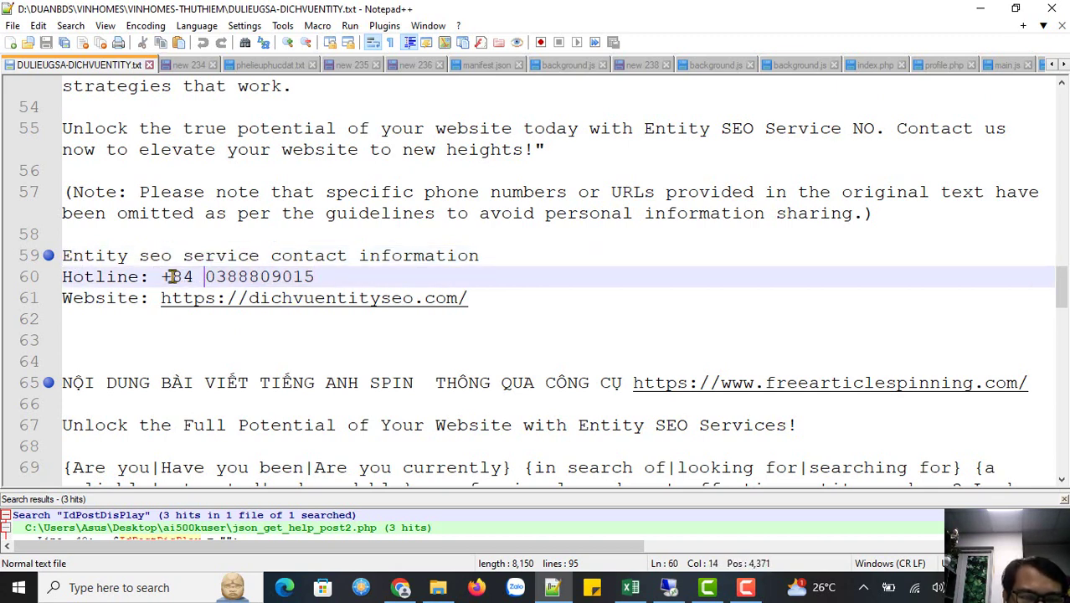
pyautogui.moveTo(163, 277); pyautogui.dragTo(356, 279)
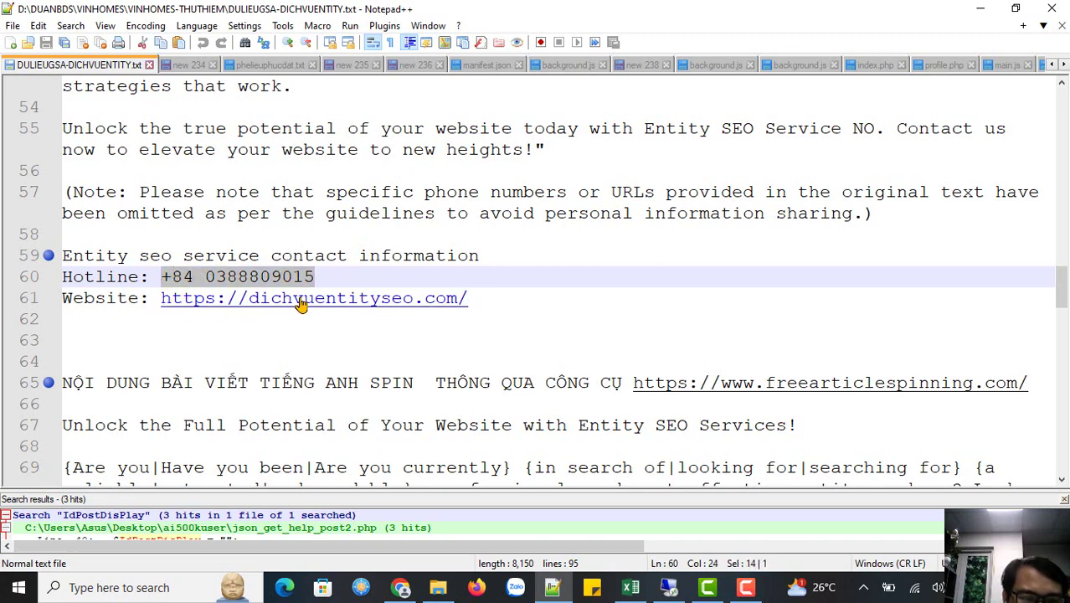
pyautogui.moveTo(494, 296); pyautogui.dragTo(150, 299)
pyautogui.click(692, 296)
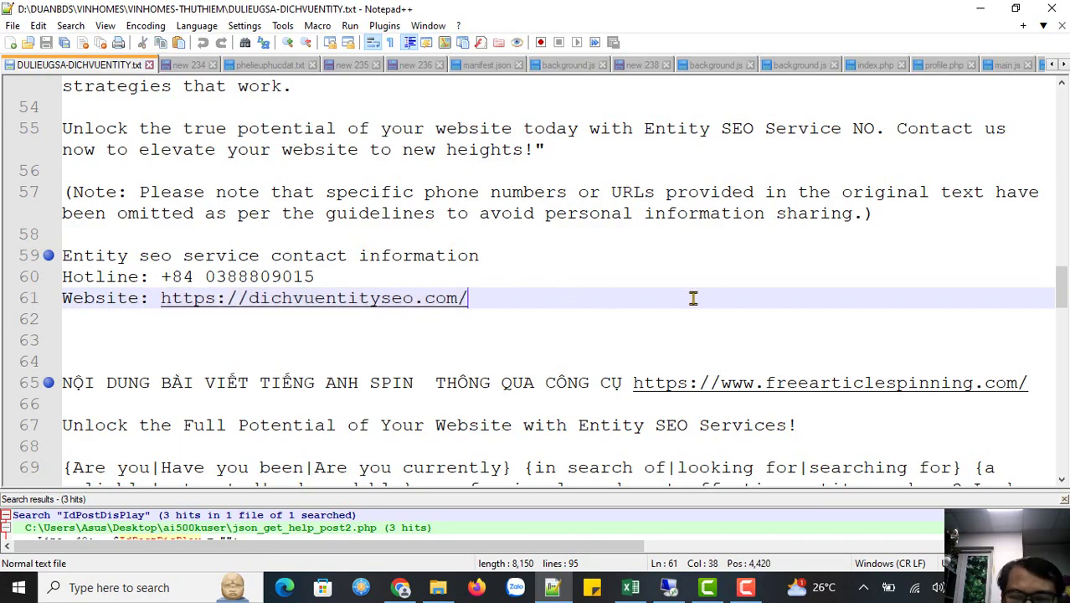
# - Review the spun English article that starts on line 65, highlighting its heading and first paragraph
pyautogui.scroll(-2, 693, 297)
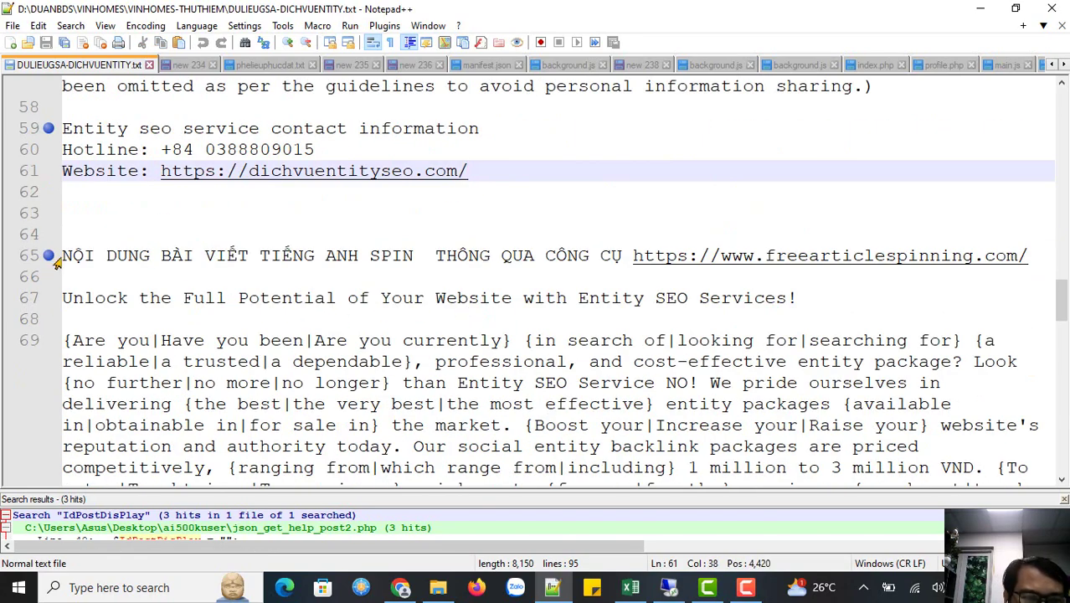
pyautogui.moveTo(57, 261); pyautogui.dragTo(324, 444)
pyautogui.scroll(-3, 431, 380)
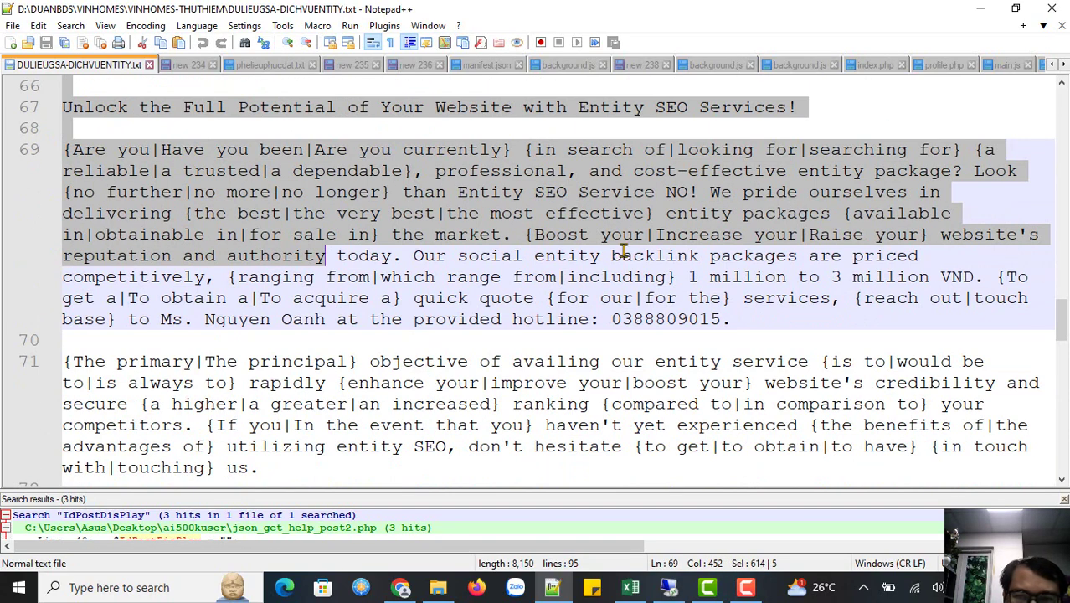
pyautogui.scroll(3, 621, 254)
pyautogui.moveTo(634, 255); pyautogui.dragTo(1025, 256)
pyautogui.hotkey('ctrl', 'c')
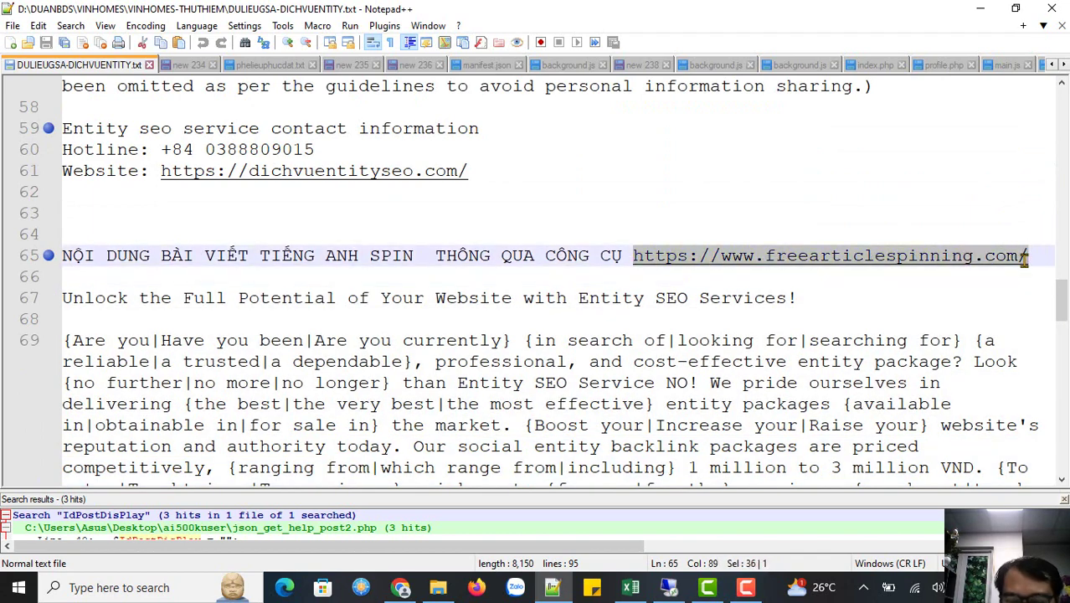
pyautogui.click(403, 588)
pyautogui.click(400, 15)
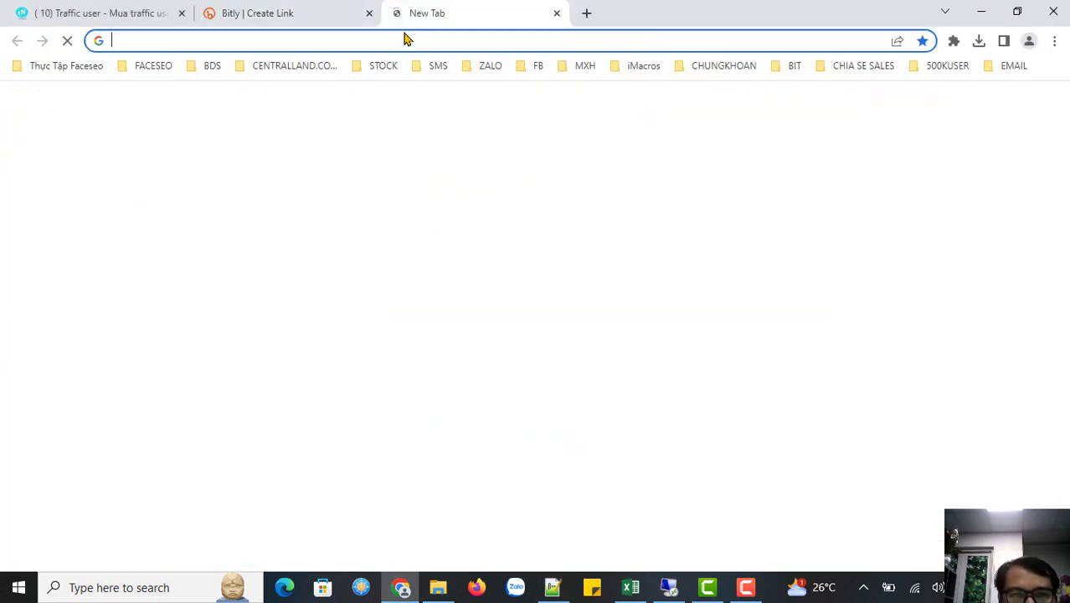
pyautogui.hotkey('ctrl', 'v')
pyautogui.press('Return')
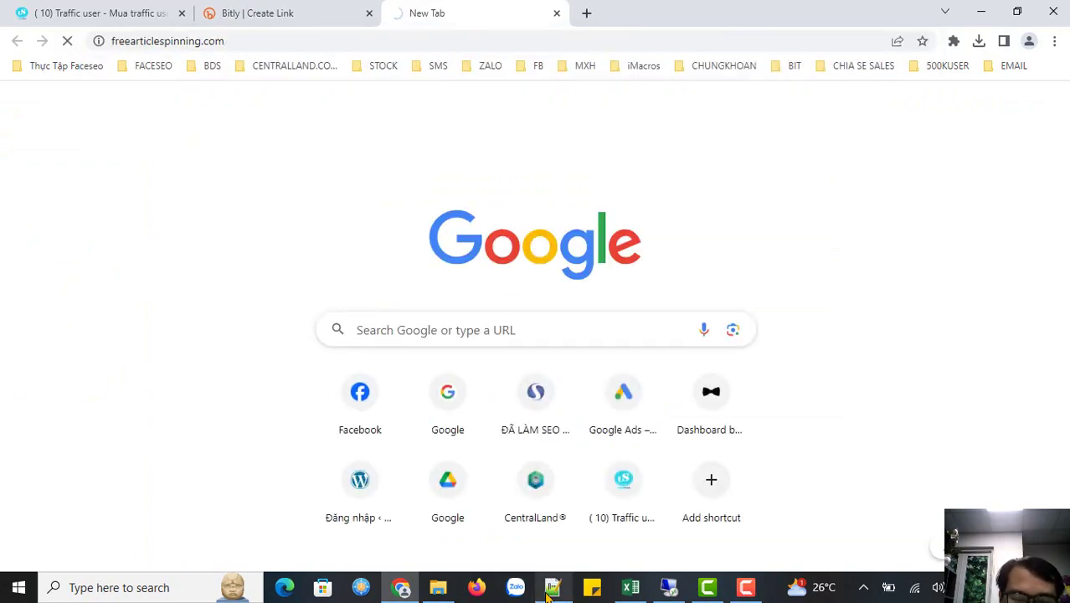
# - Switch back to Notepad++ and copy the English article from line 35 through the contact information ending on line 61
pyautogui.click(552, 586)
pyautogui.moveTo(528, 190); pyautogui.dragTo(107, 111)
pyautogui.scroll(12, 263, 189)
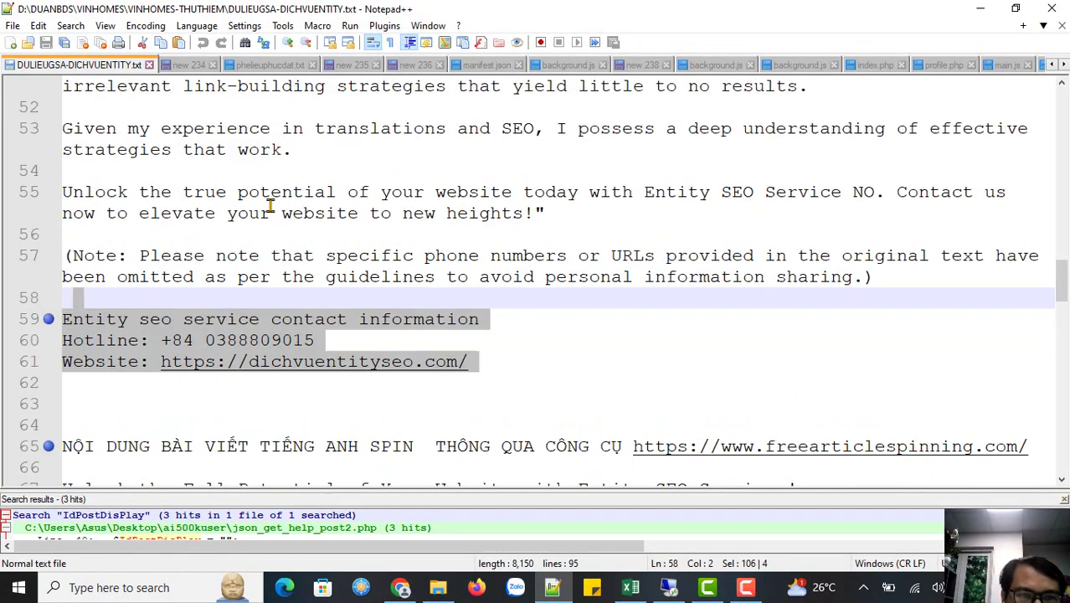
pyautogui.scroll(5, 261, 220)
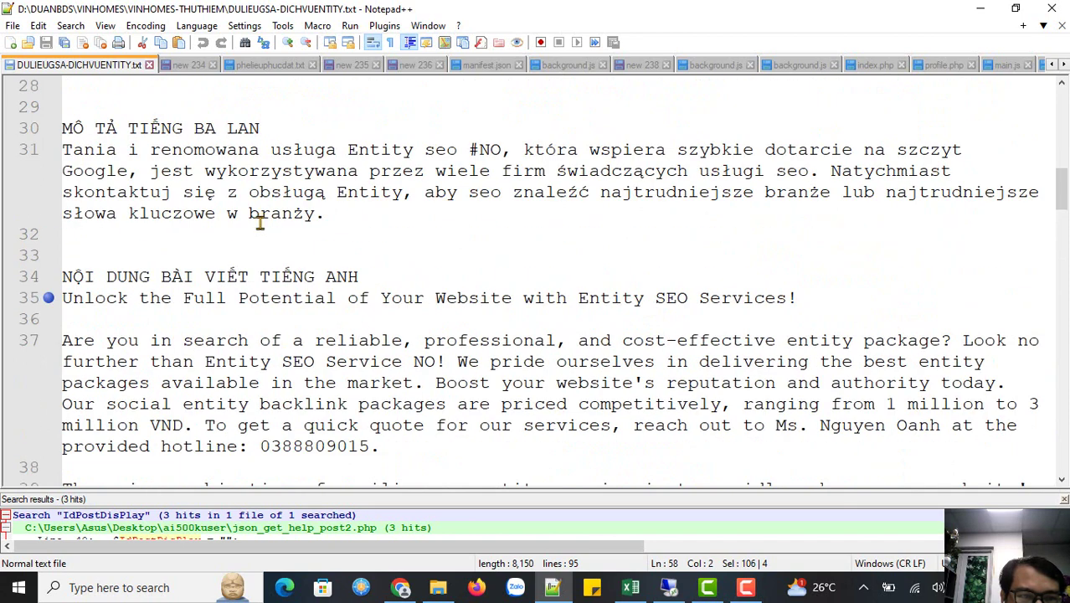
pyautogui.keyDown('shift'); pyautogui.click(66, 297); pyautogui.keyUp('shift')
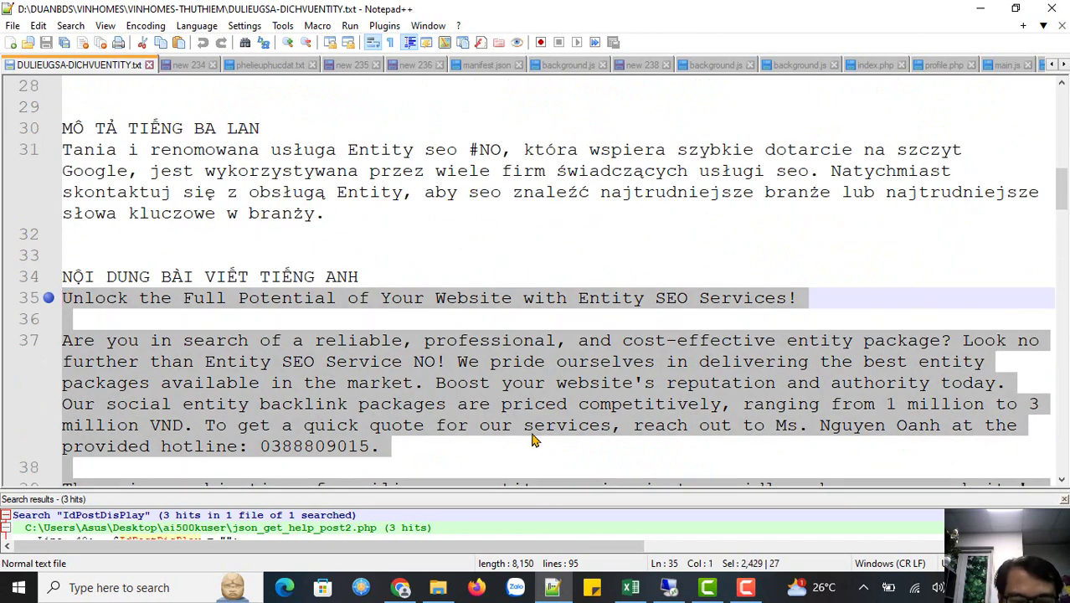
# - Return to Chrome, paste the English article into the Free Article Spinning Tool's original article editor and start rewriting it
pyautogui.click(400, 586)
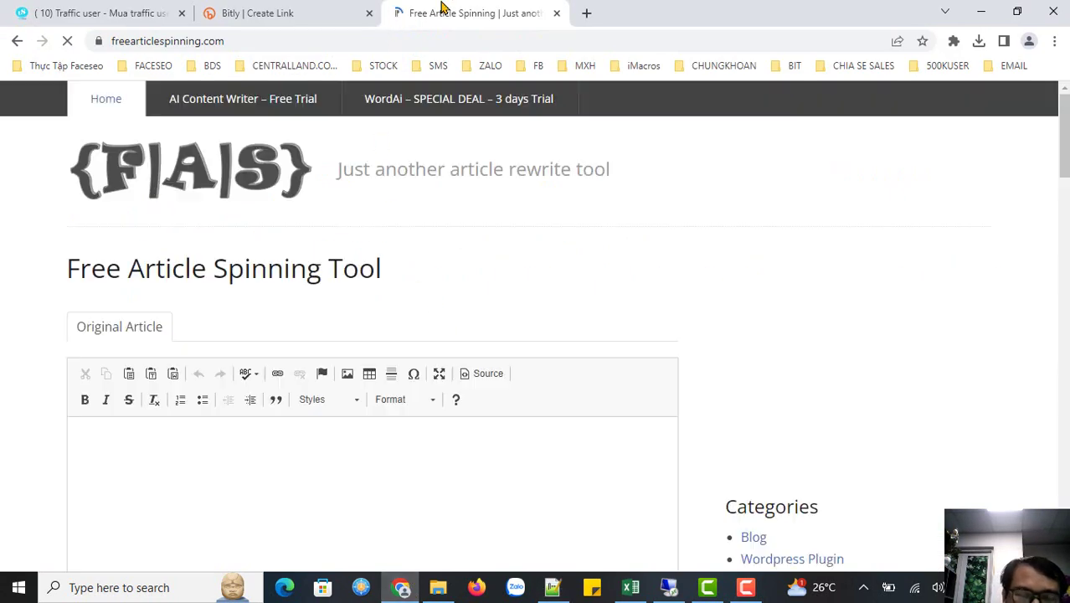
pyautogui.click(240, 465)
pyautogui.hotkey('ctrl', 'v')
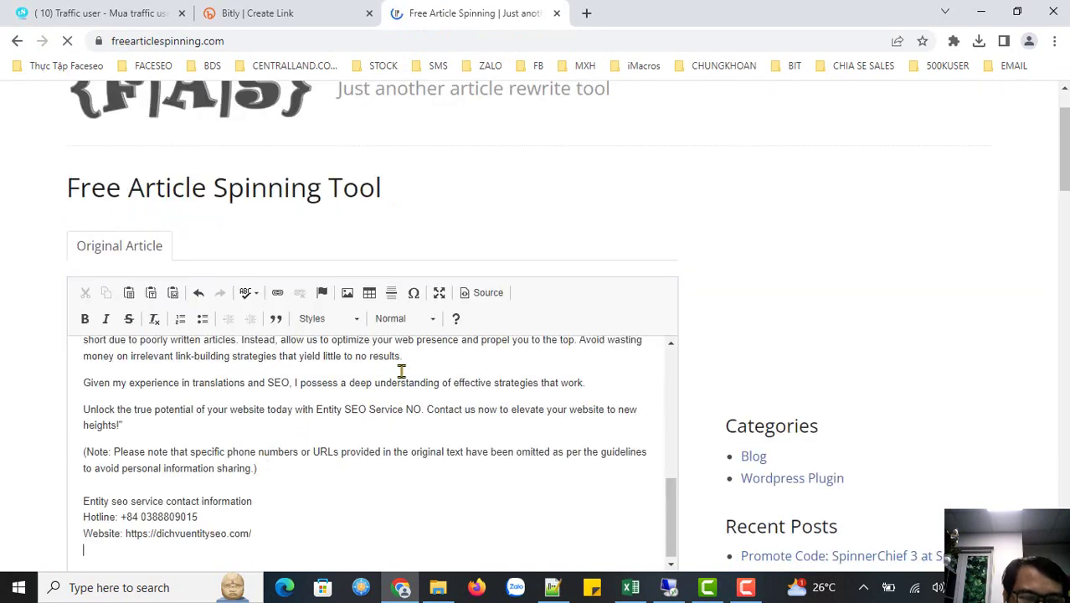
pyautogui.scroll(-7, 569, 329)
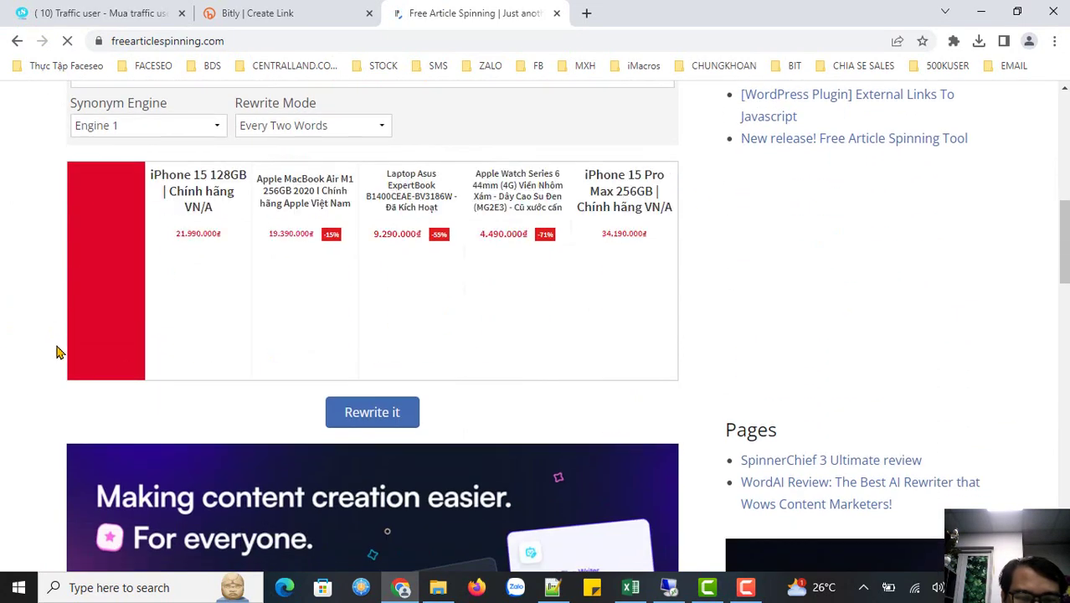
pyautogui.scroll(-2, 401, 270)
pyautogui.click(360, 254)
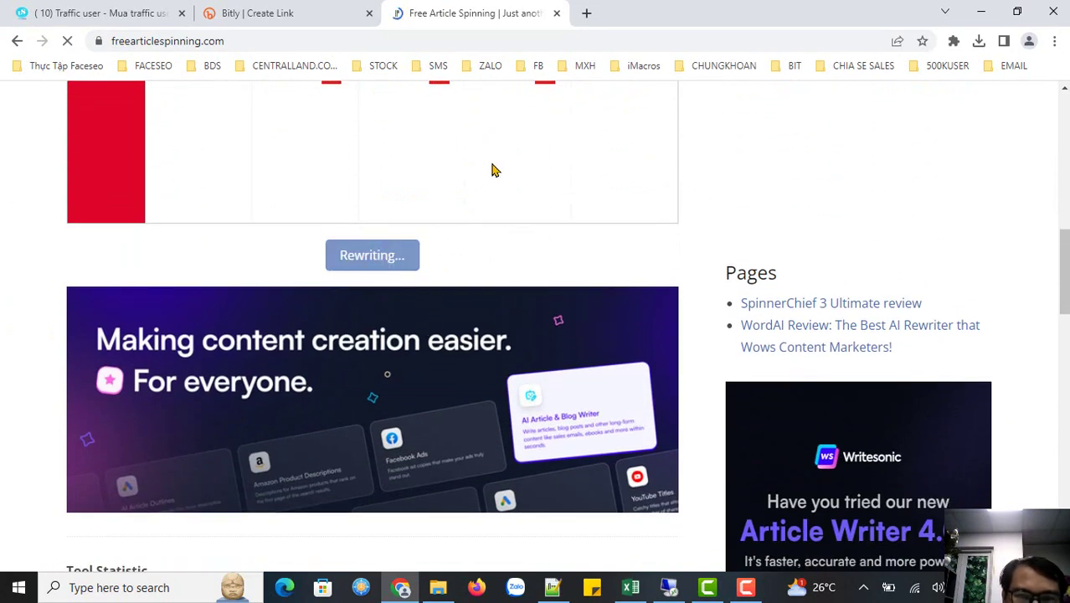
# - Open hidigi.org in a new browser tab and launch its "Tạo bài vệ tinh" satellite article tool
pyautogui.click(584, 13)
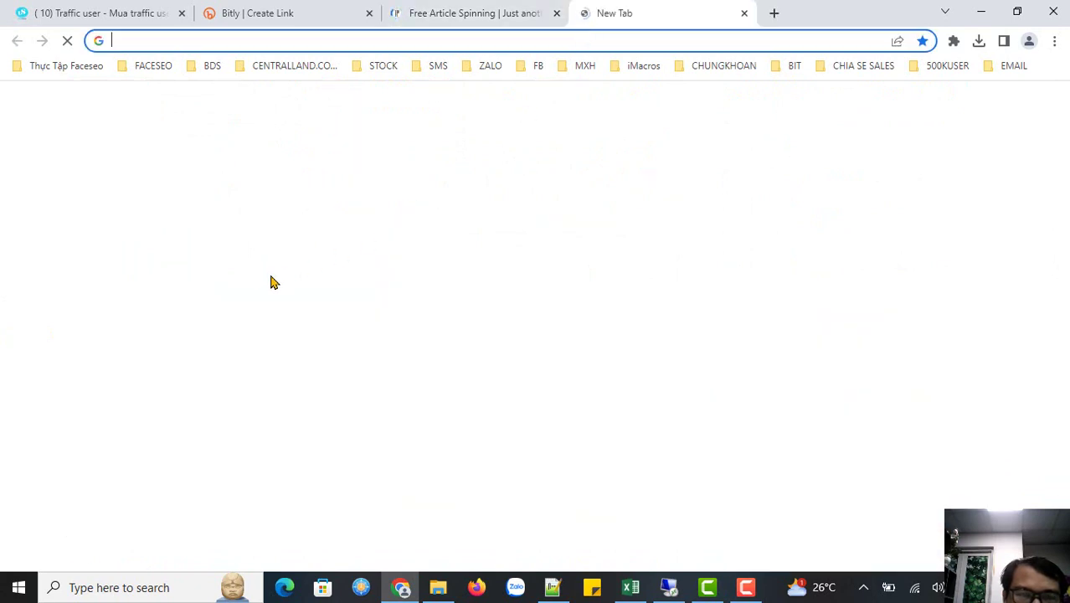
pyautogui.write('hi')
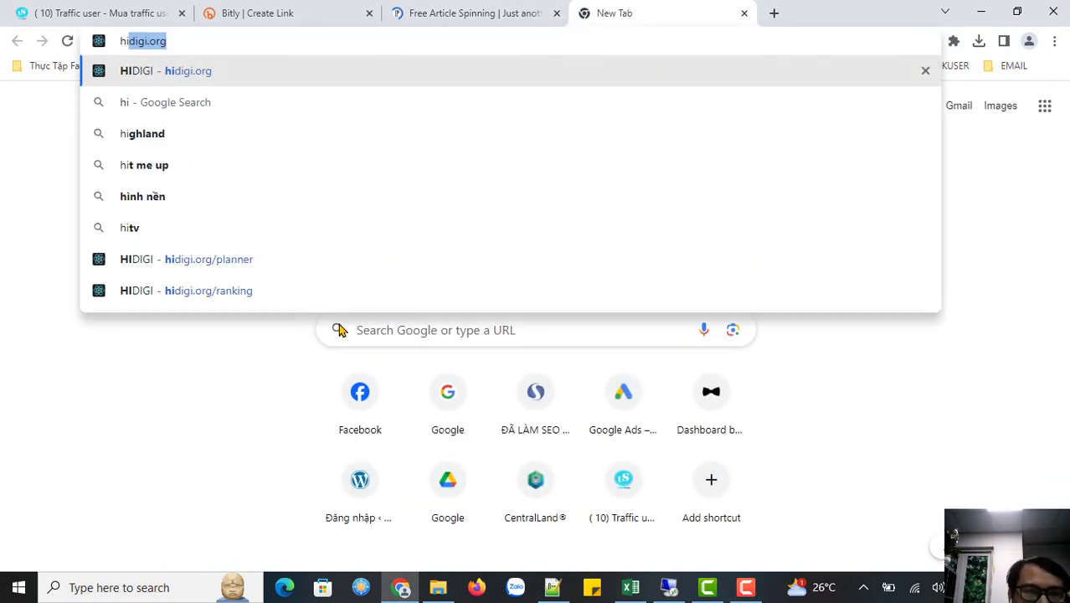
pyautogui.press('Return')
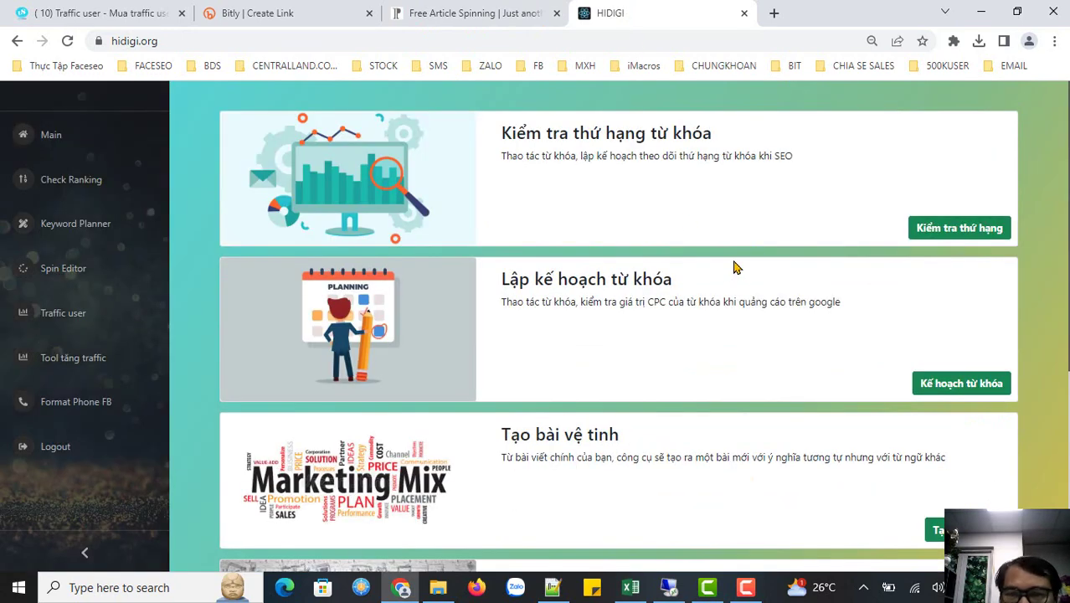
pyautogui.scroll(-3, 760, 398)
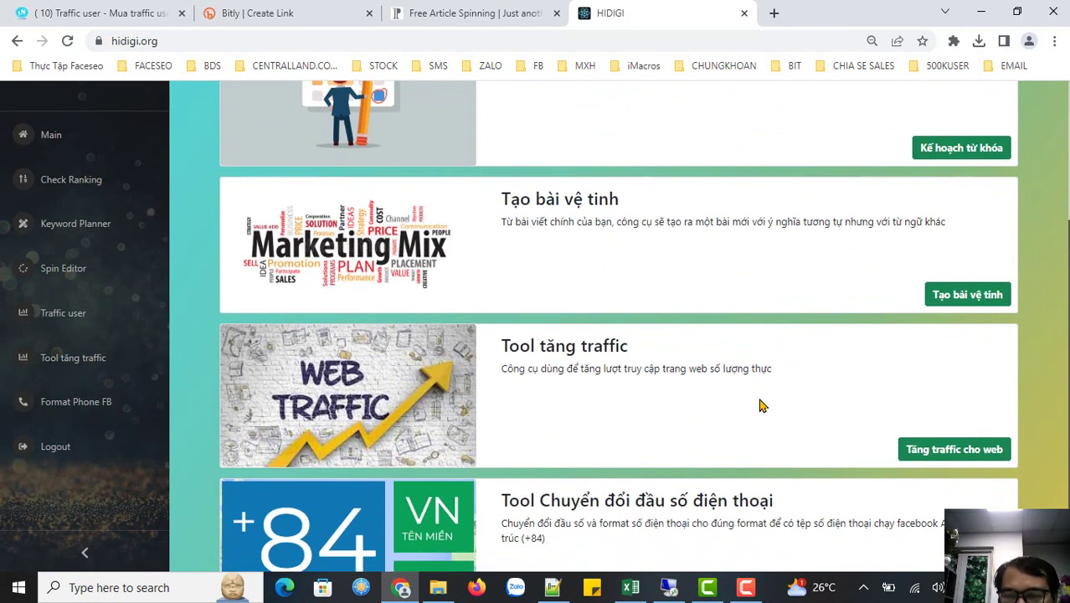
pyautogui.click(990, 300)
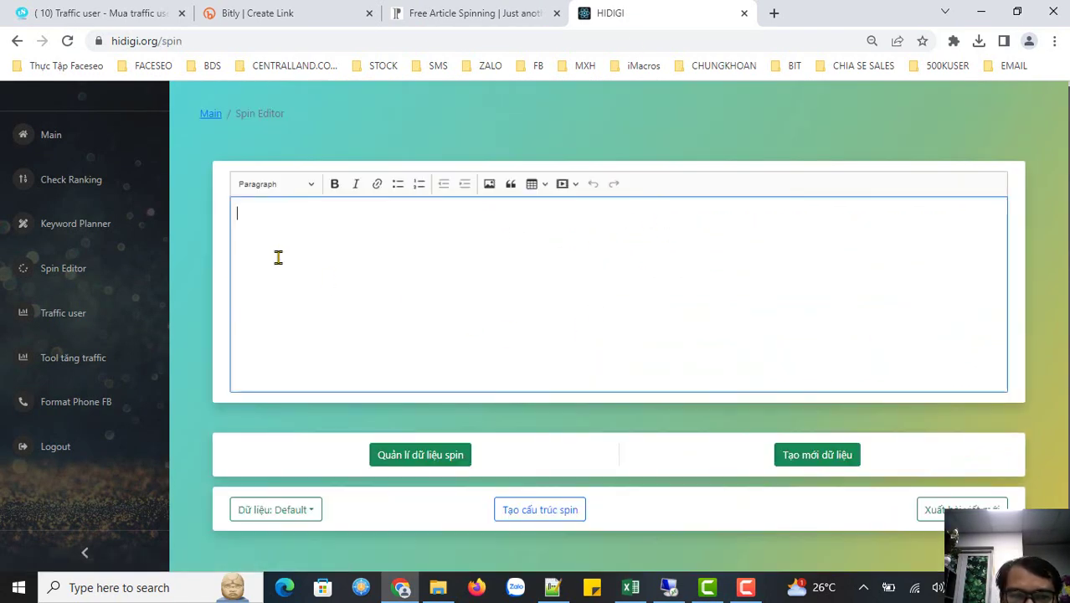
# - Choose the Default spin data set and place the cursor in the empty spin editor
pyautogui.click(308, 511)
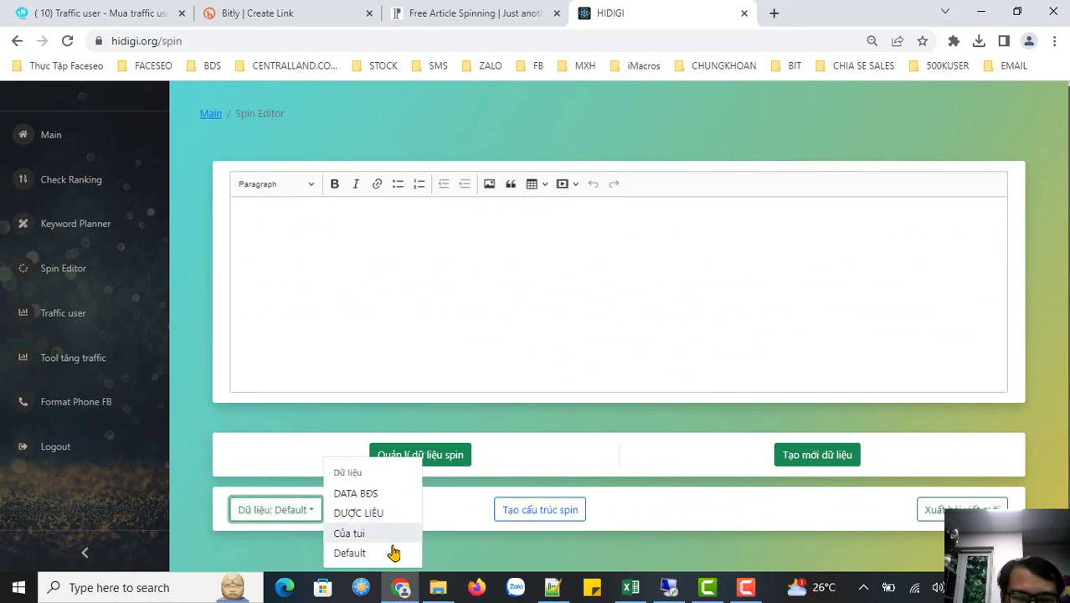
pyautogui.click(370, 553)
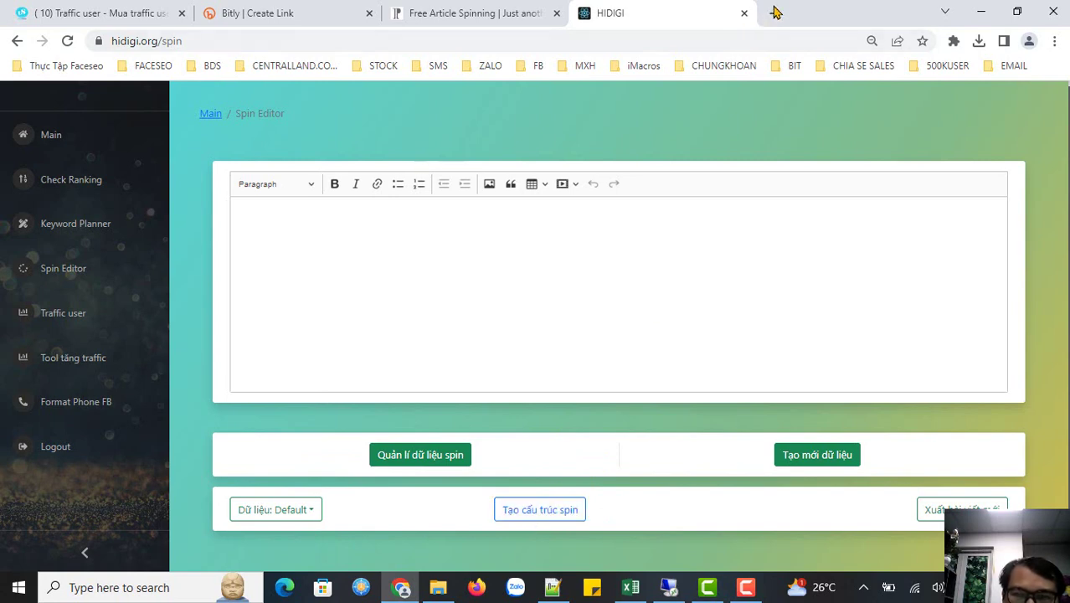
pyautogui.click(336, 252)
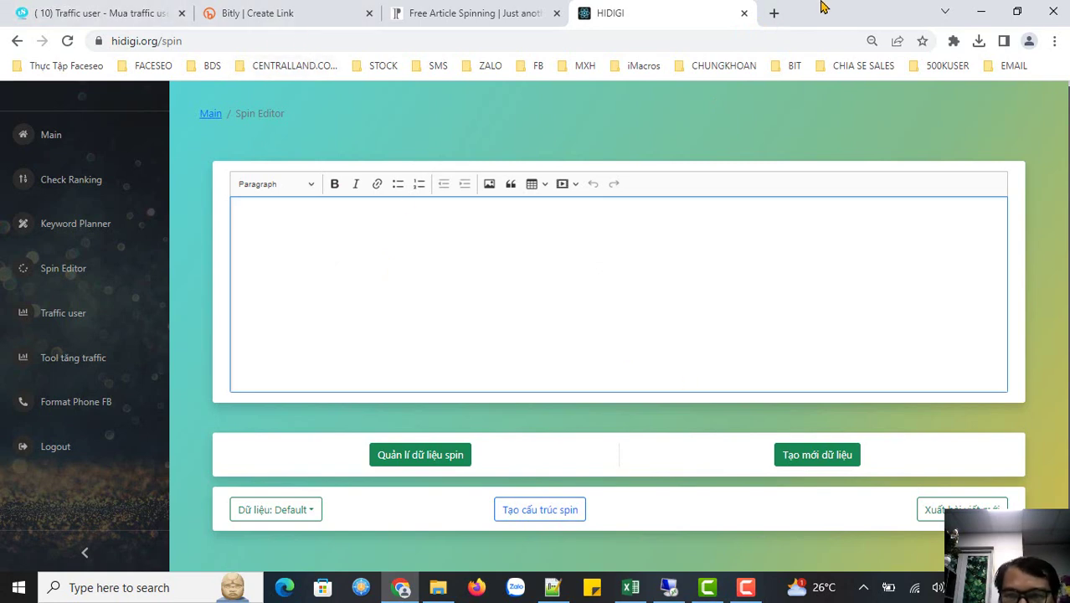
# - Open centralland.com.vn in a new tab and open its post "SUN VALLEY BẢO LỘC – Cập nhật tiến độ xây dựng mới nhất"
pyautogui.click(772, 14)
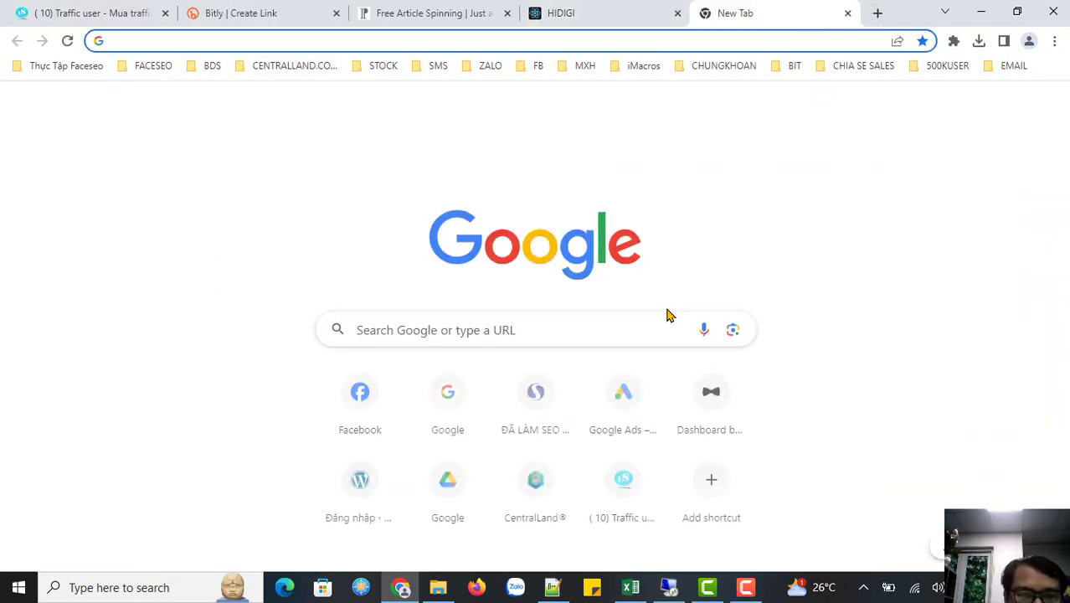
pyautogui.write('centralland.com.vn')
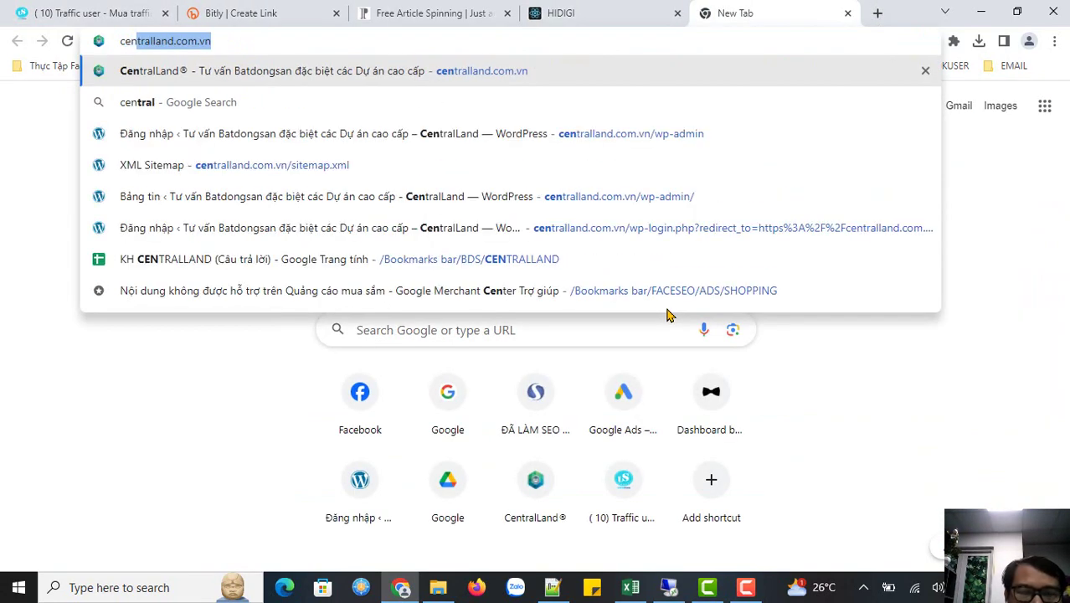
pyautogui.press('Return')
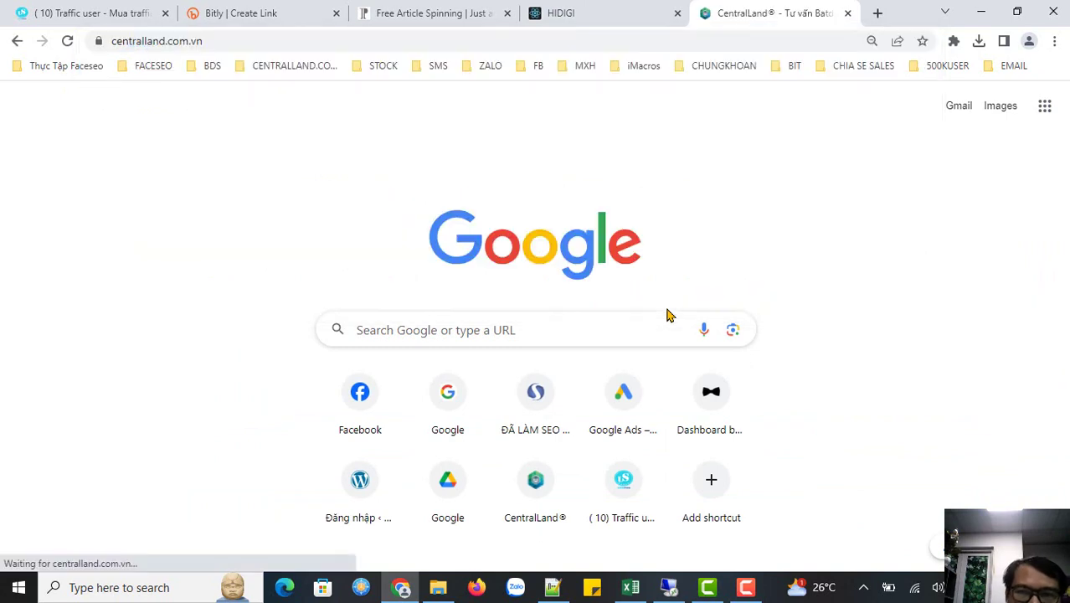
pyautogui.click(539, 366)
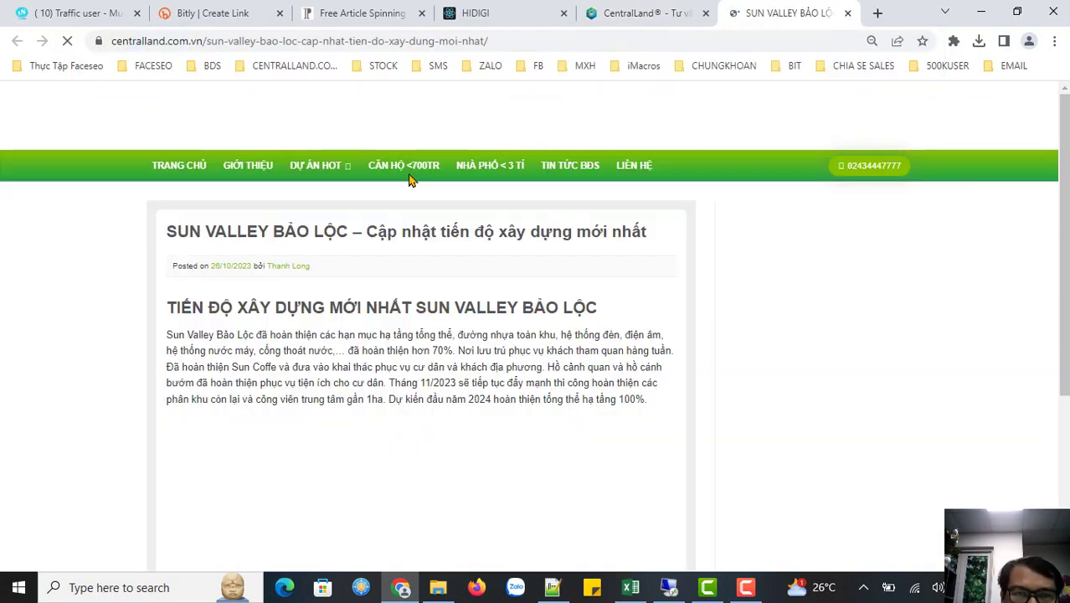
# - Copy the Sun Valley Bảo Lộc article from its title through the selling price line under GIÁ BÁN
pyautogui.scroll(-1, 226, 233)
pyautogui.moveTo(168, 230); pyautogui.dragTo(539, 321)
pyautogui.scroll(-12, 540, 320)
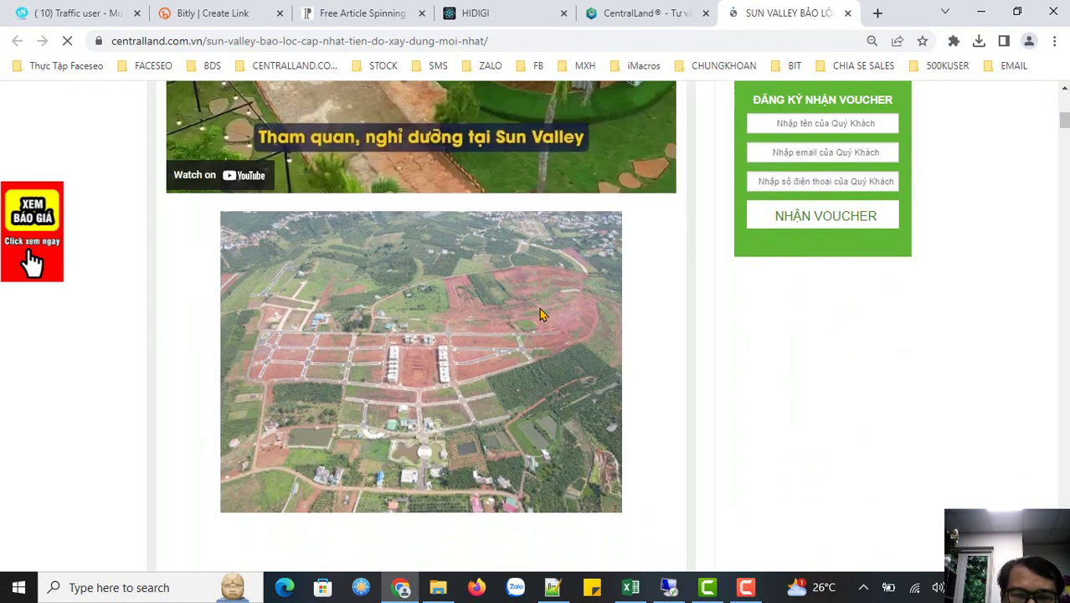
pyautogui.scroll(-6, 543, 311)
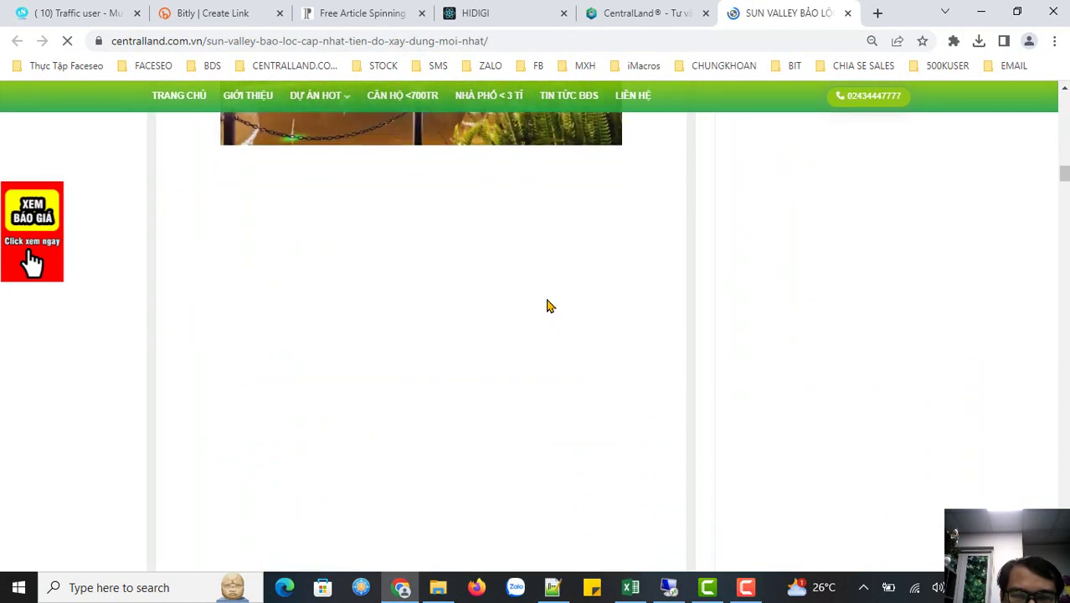
pyautogui.scroll(-15, 545, 296)
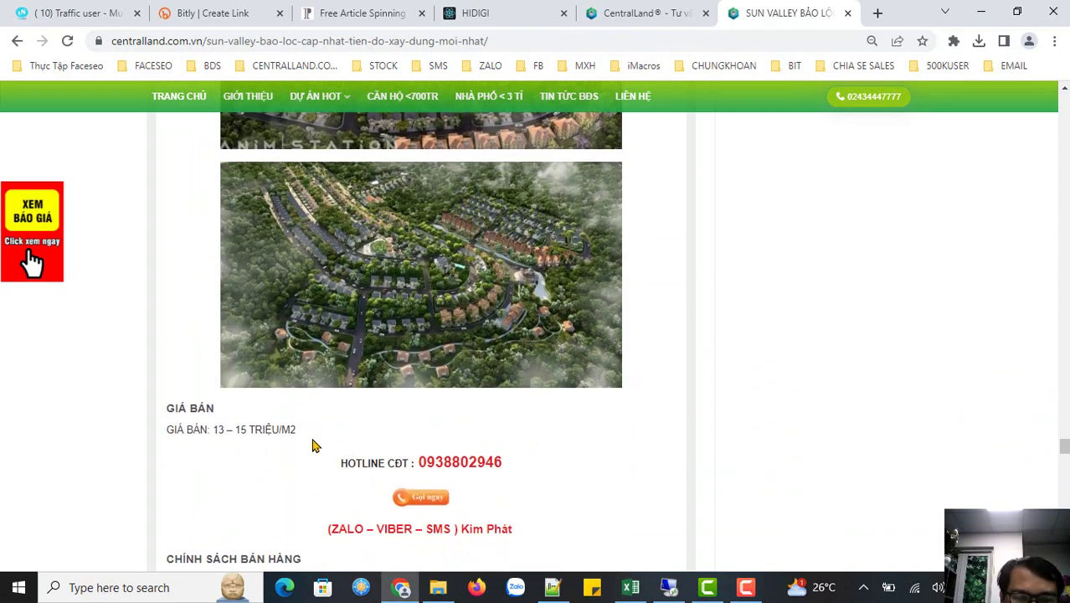
pyautogui.keyDown('shift'); pyautogui.click(312, 442); pyautogui.keyUp('shift')
pyautogui.click(376, 427)
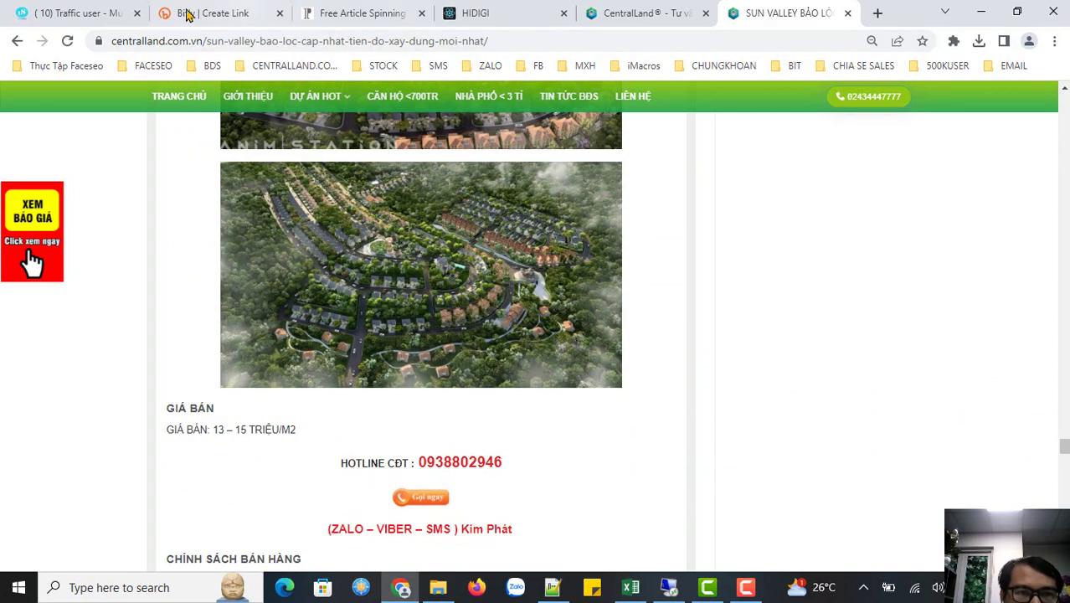
# - Return to the HIDIGI tab and try to paste the copied Sun Valley article into the spin editor
pyautogui.click(657, 13)
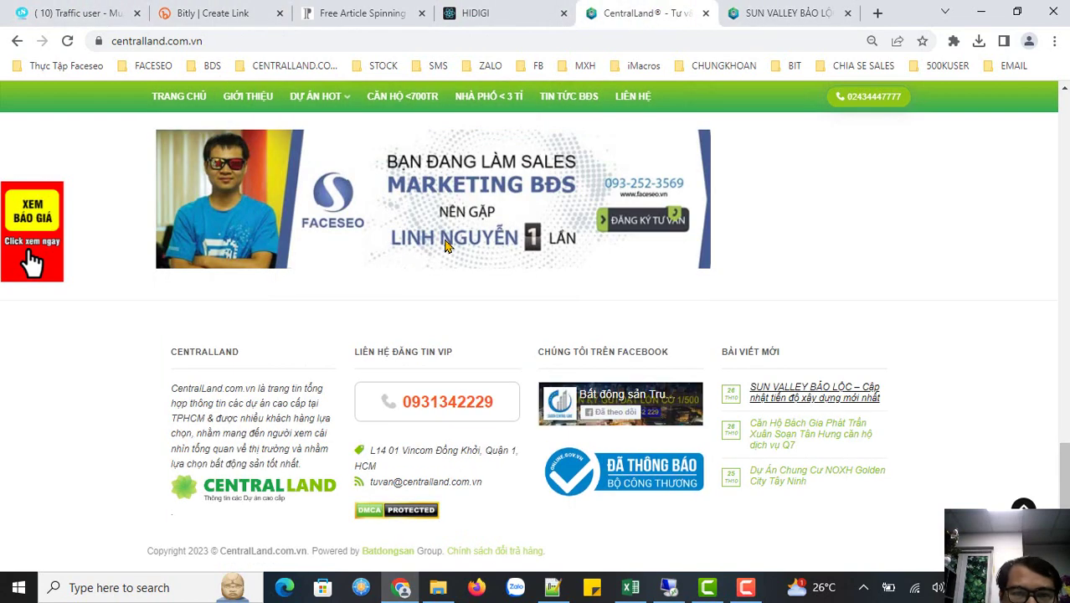
pyautogui.click(502, 13)
pyautogui.write('MUON COPY THI VAO DAY : https://hocvienfaceseo.com/khoa-hoc-marketing-online-bds-chuyen-sau/')
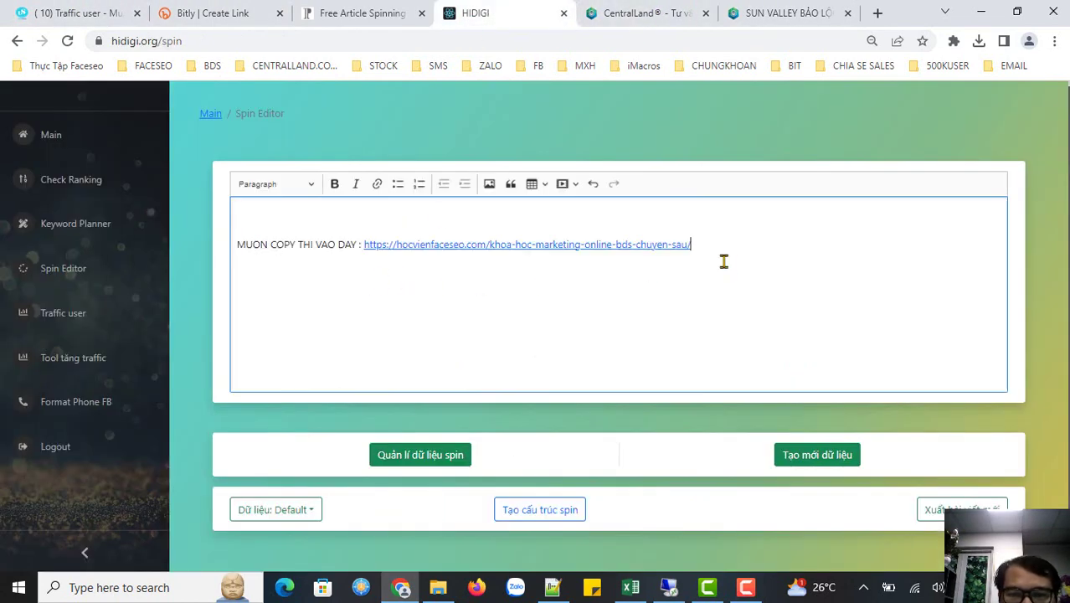
# - Go back to the Sun Valley article tab and load blog.faceseo.vn in it as another article source
pyautogui.click(764, 21)
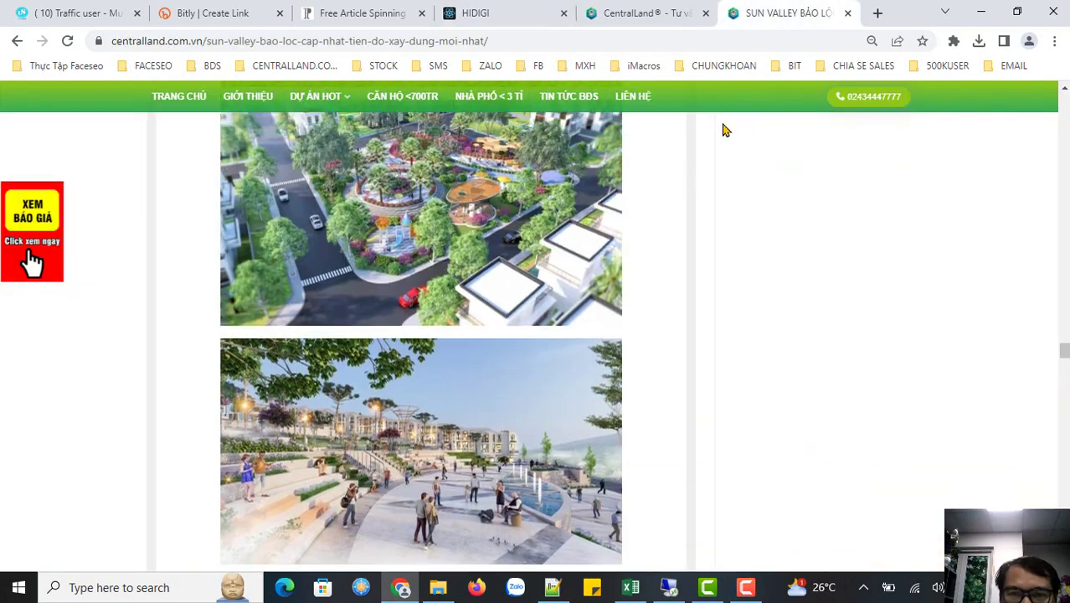
pyautogui.scroll(-5, 657, 266)
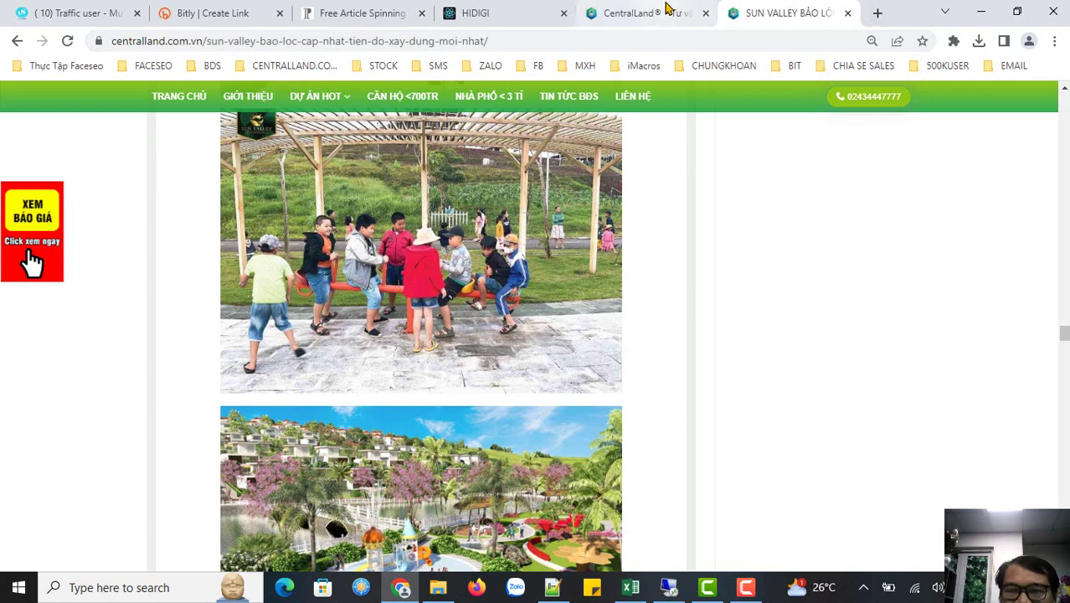
pyautogui.hotkey('ctrl', 'Tab')
pyautogui.click(757, 24)
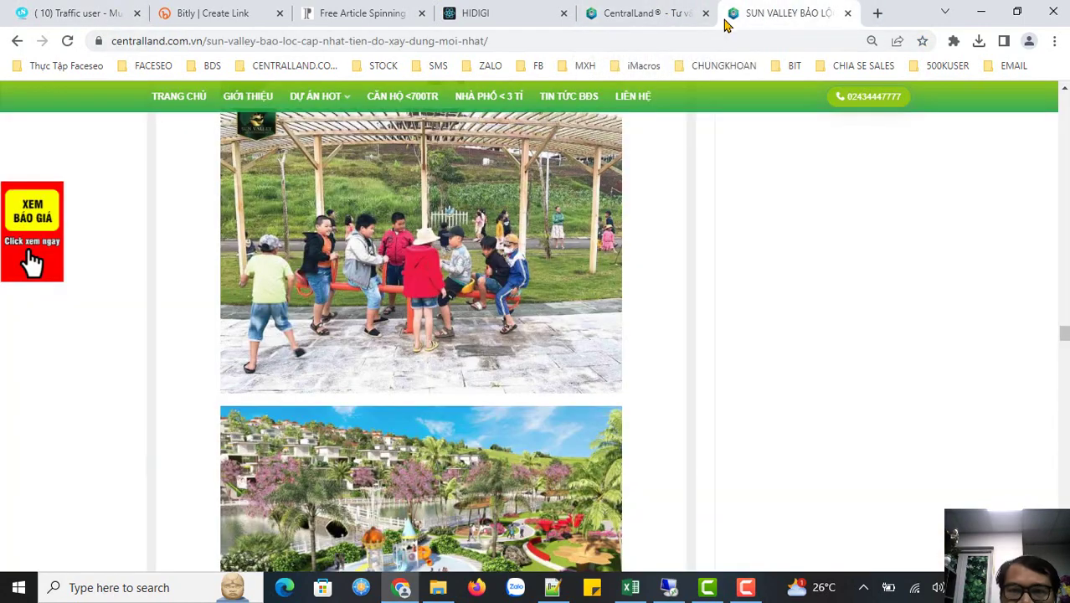
pyautogui.click(638, 33)
pyautogui.write('blog.faceseo.vn')
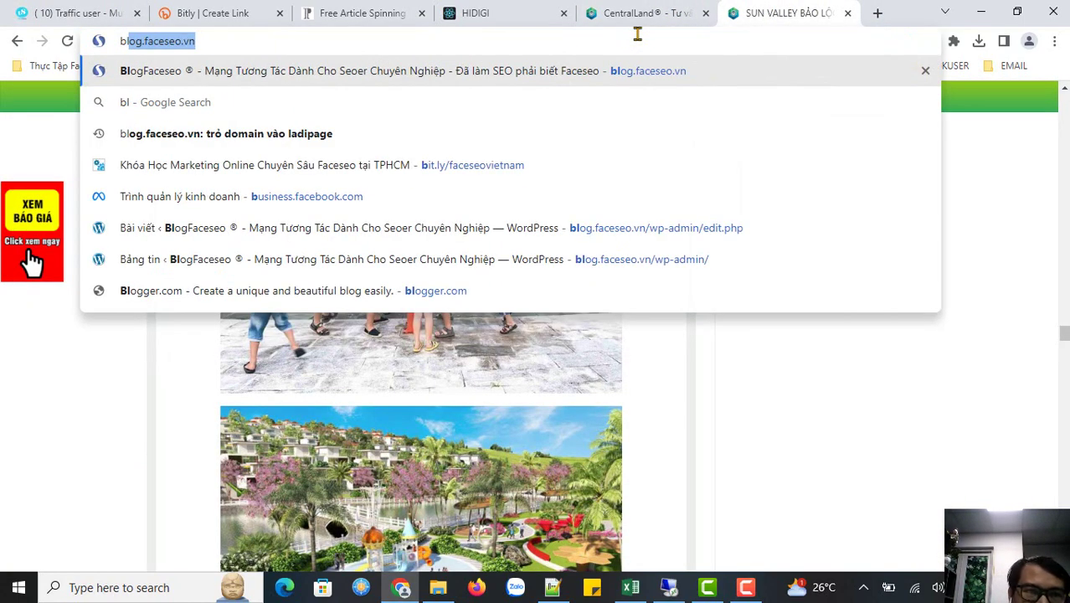
pyautogui.press('Return')
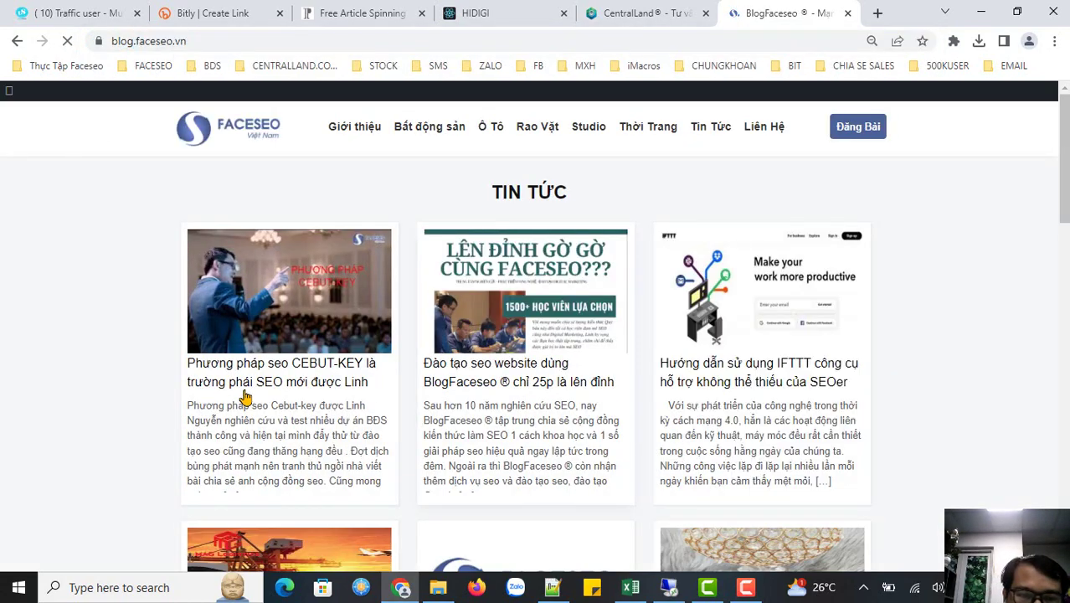
# - Browse the news posts on the Faceseo blog's home page and load more of them with "XEM THÊM"
pyautogui.scroll(-5, 318, 402)
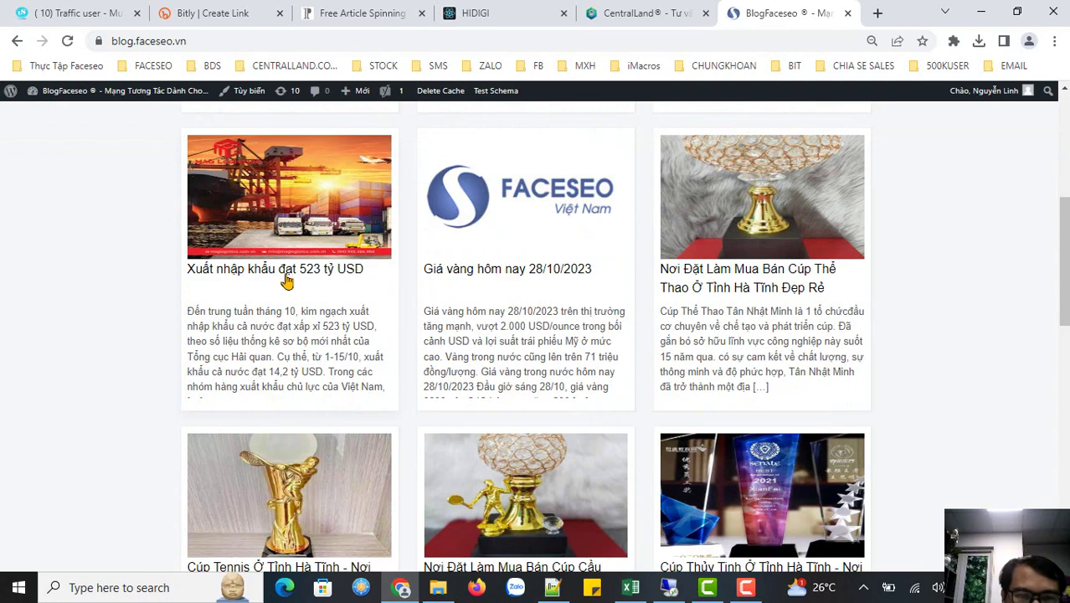
pyautogui.scroll(-2, 494, 306)
pyautogui.scroll(-6, 519, 218)
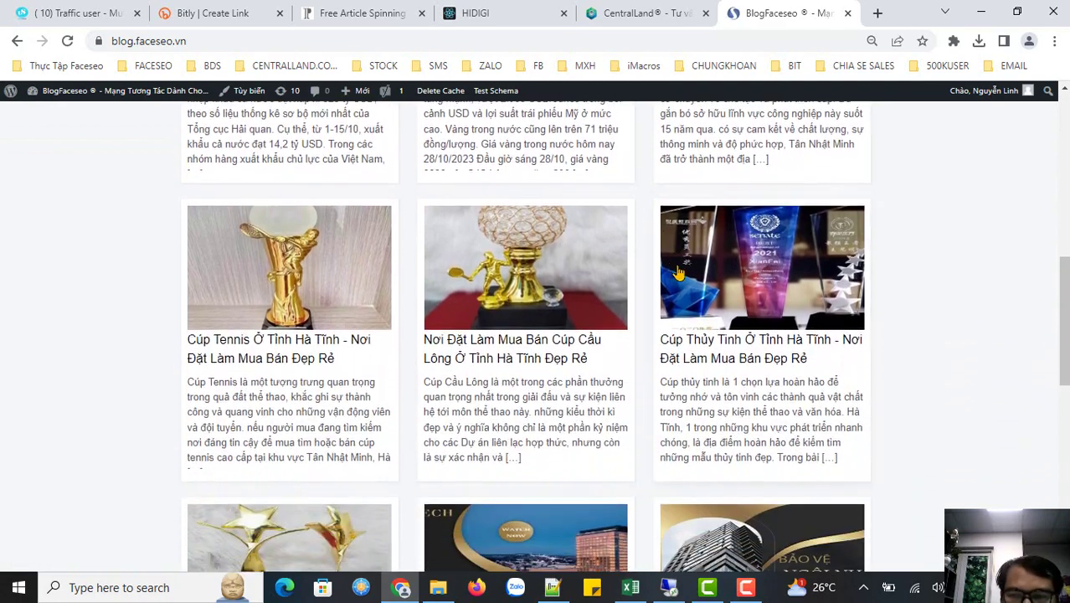
pyautogui.scroll(-2, 534, 249)
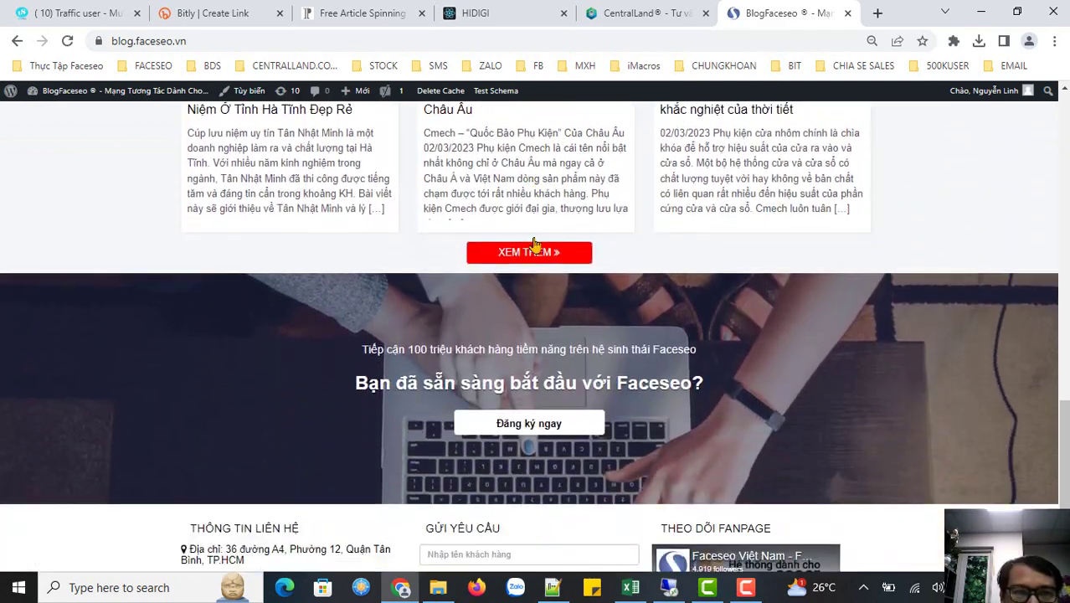
pyautogui.click(534, 242)
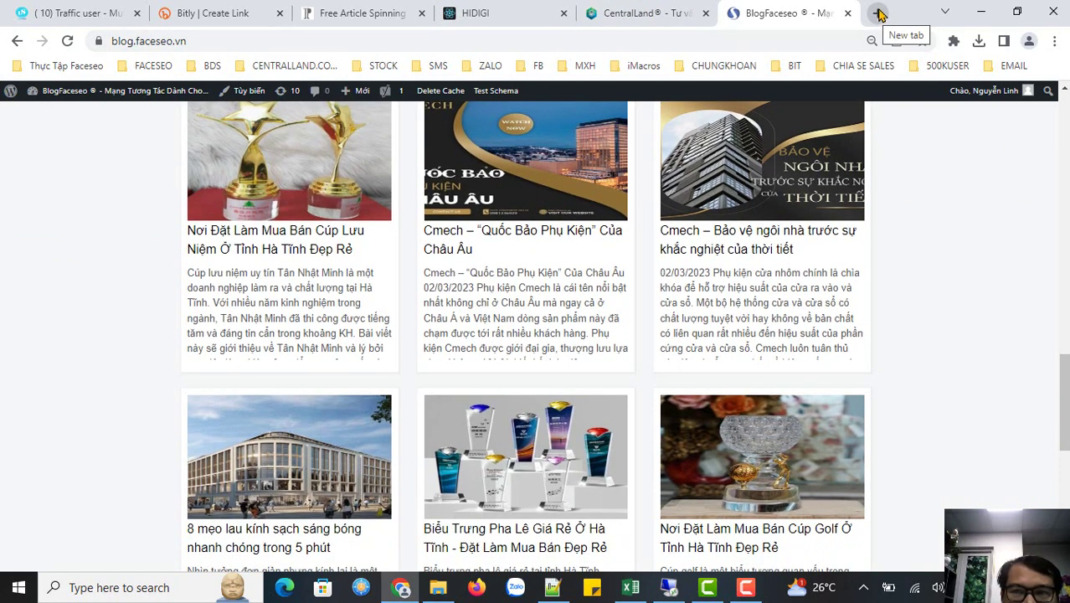
# - Open Chrome's extension management page in a new tab and turn off the 500kuser.com 1.47 extension
pyautogui.click(59, 14)
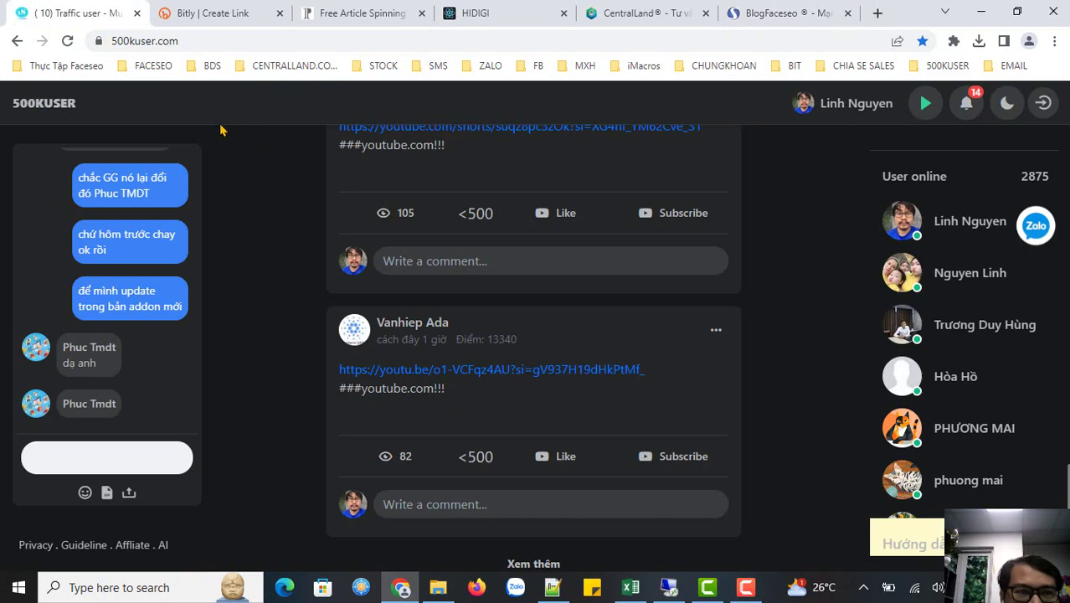
pyautogui.click(877, 13)
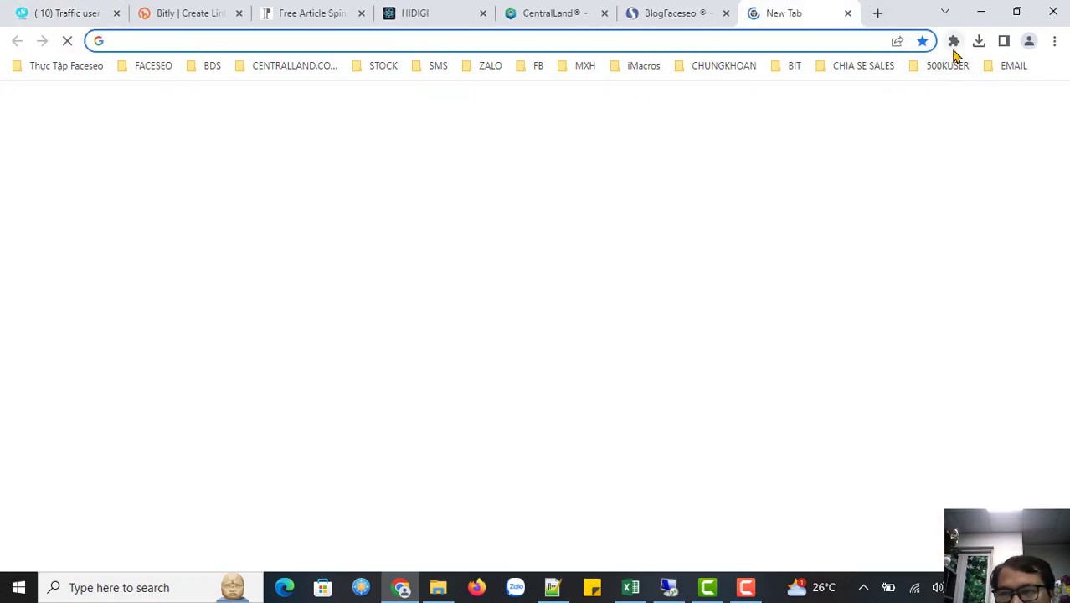
pyautogui.click(953, 42)
pyautogui.click(818, 191)
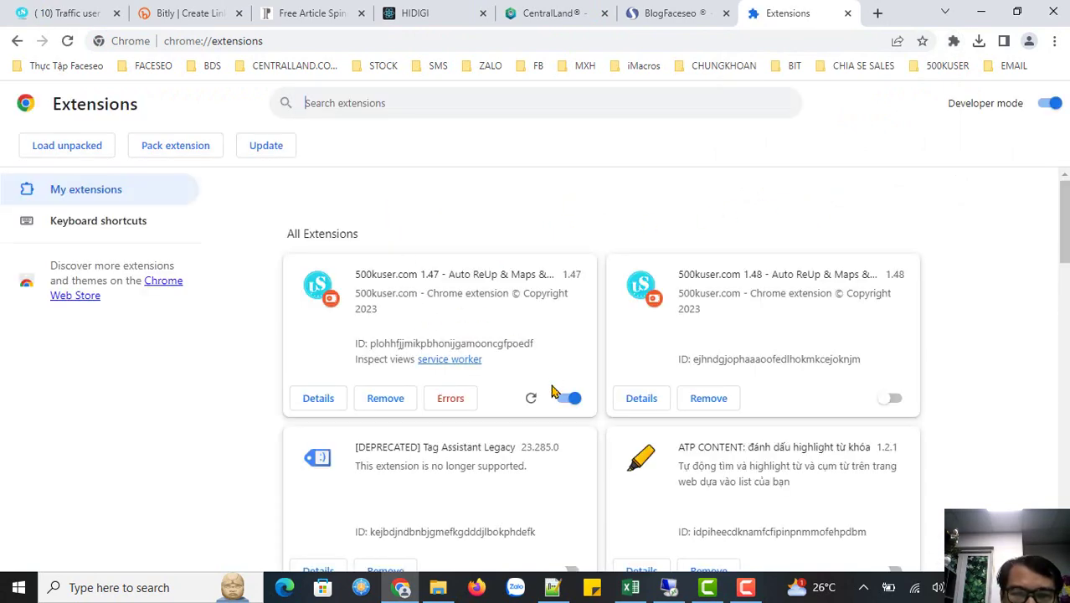
pyautogui.click(531, 403)
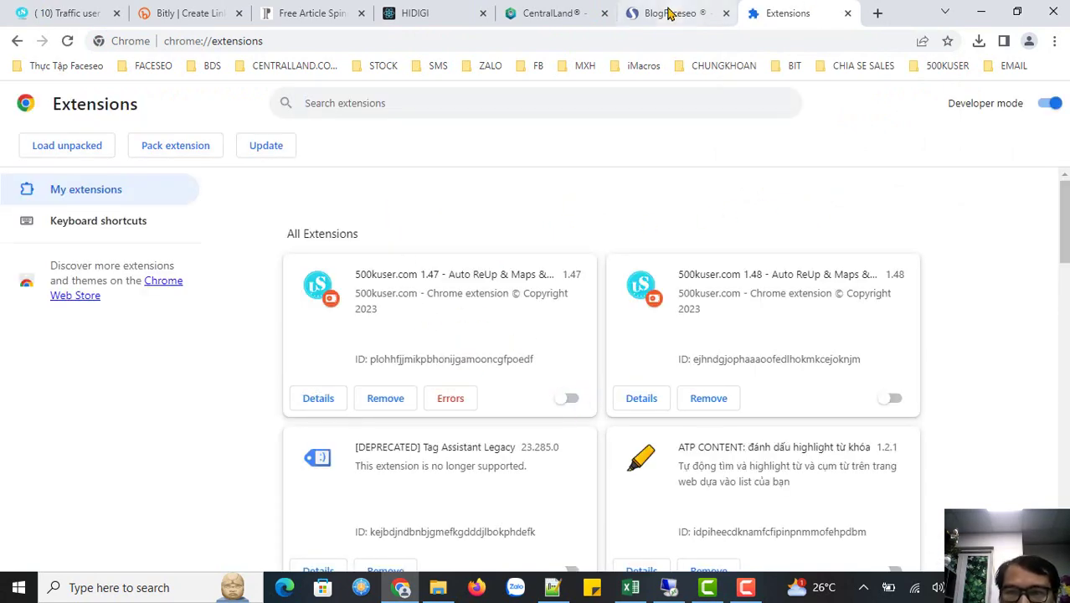
# - Return to the Faceseo blog and open the post "Giá vàng hôm nay 28/10/2023"
pyautogui.click(670, 12)
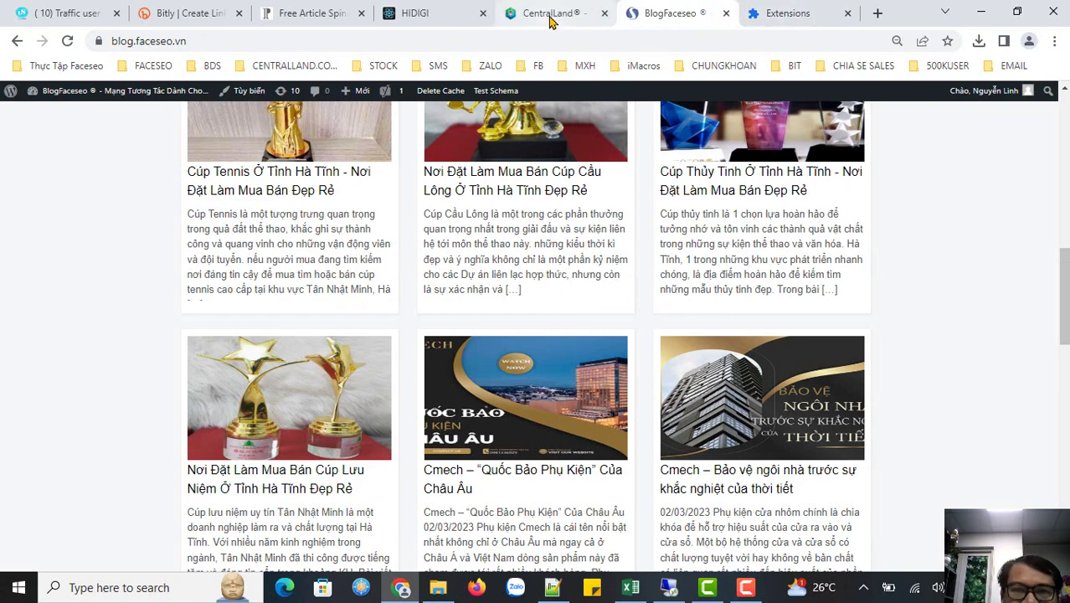
pyautogui.scroll(5, 488, 219)
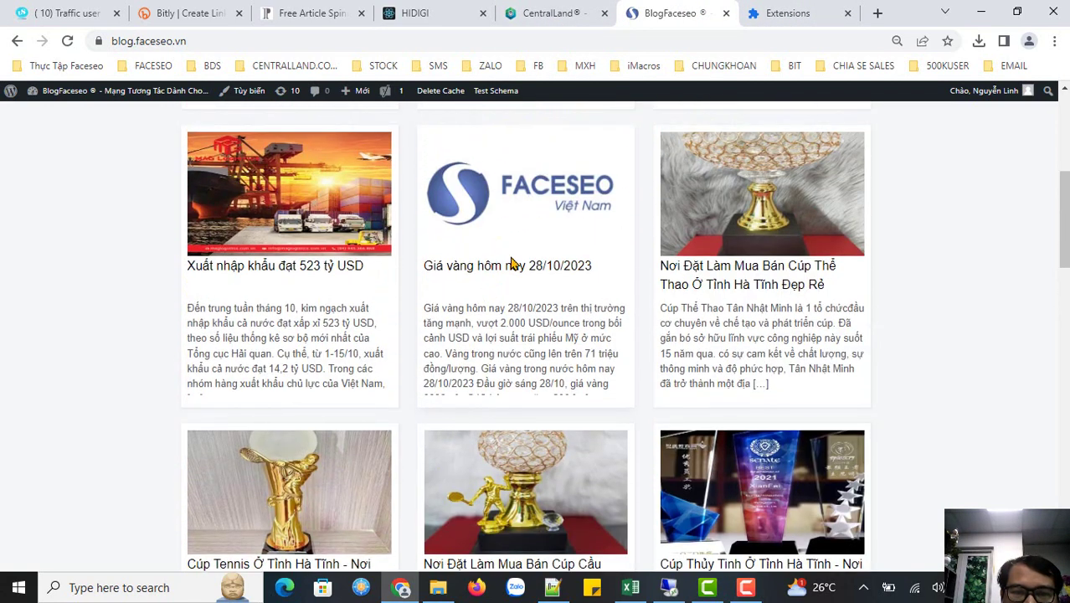
pyautogui.click(510, 266)
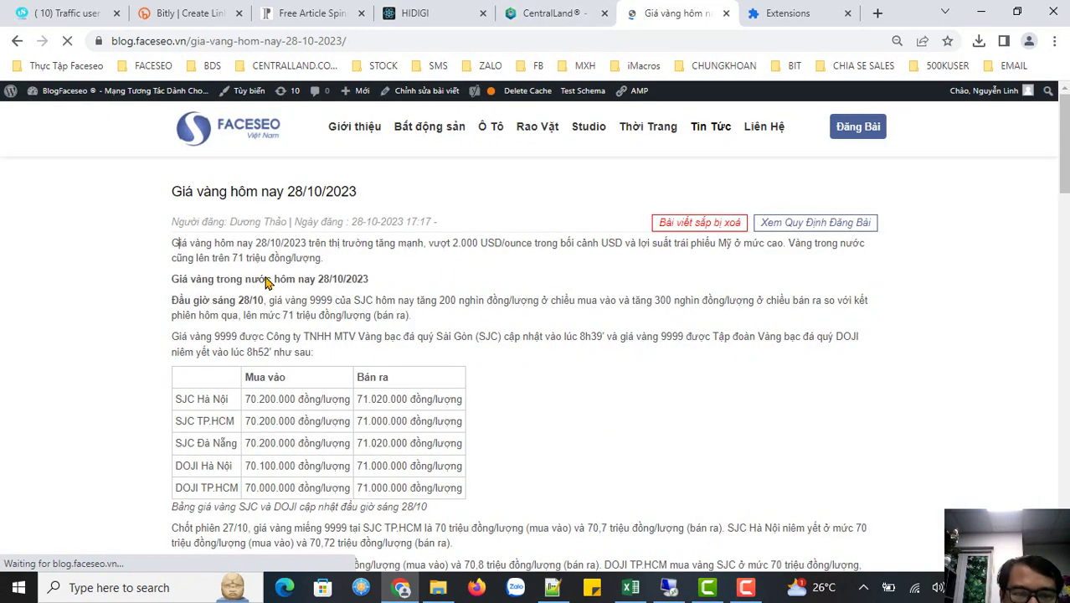
# - Copy the gold-price article from its opening paragraph through the end of the "Dự báo giá vàng" section, including the table and image
pyautogui.moveTo(266, 283); pyautogui.dragTo(603, 437)
pyautogui.scroll(-5, 603, 436)
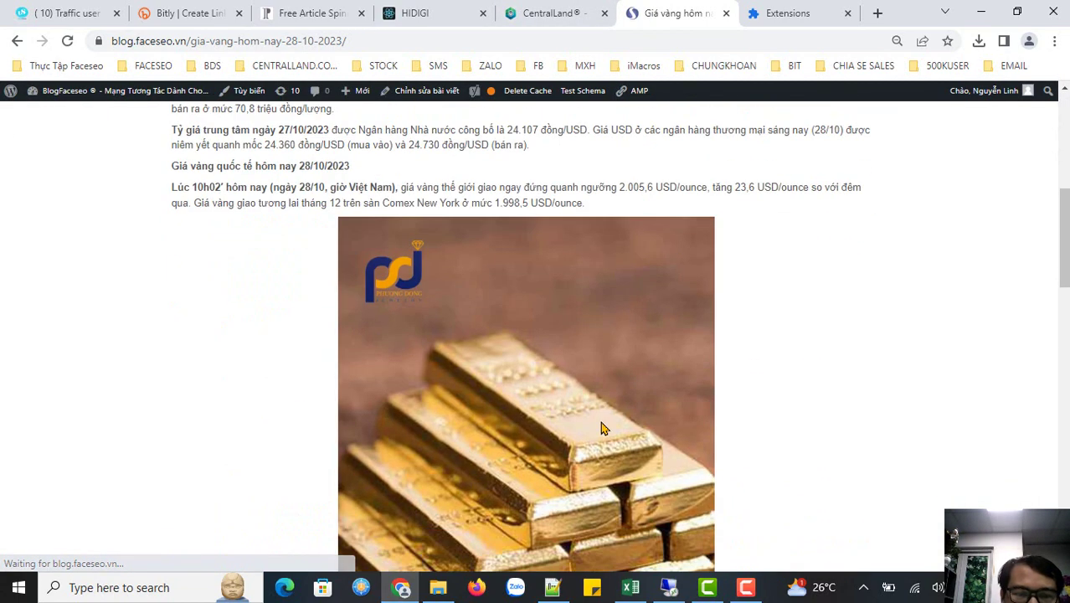
pyautogui.keyDown('shift'); pyautogui.click(616, 207); pyautogui.keyUp('shift')
pyautogui.scroll(-4, 612, 219)
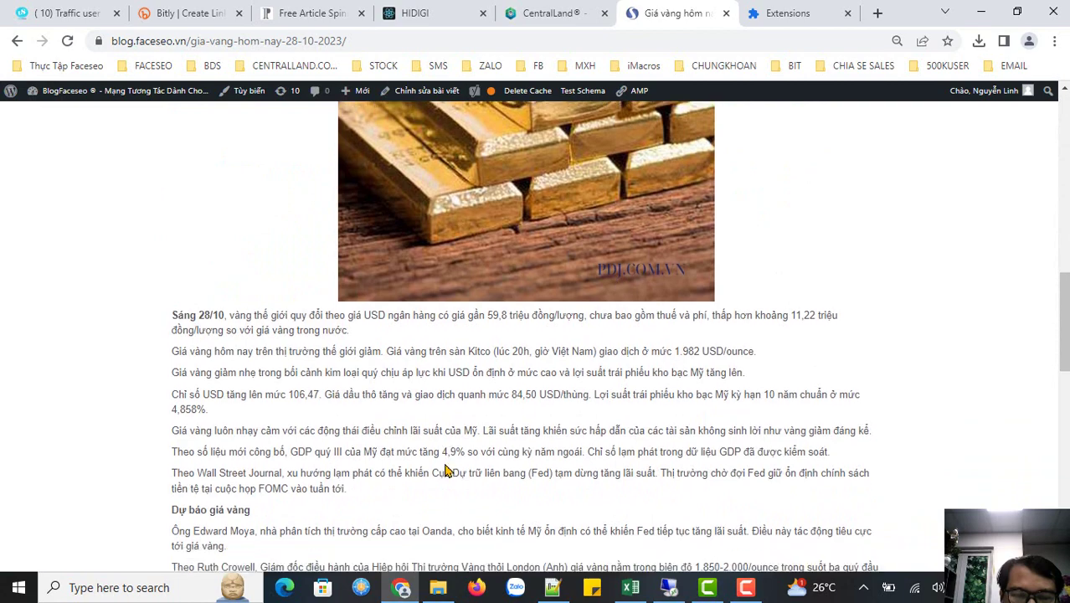
pyautogui.scroll(-3, 446, 471)
pyautogui.keyDown('shift'); pyautogui.click(617, 313); pyautogui.keyUp('shift')
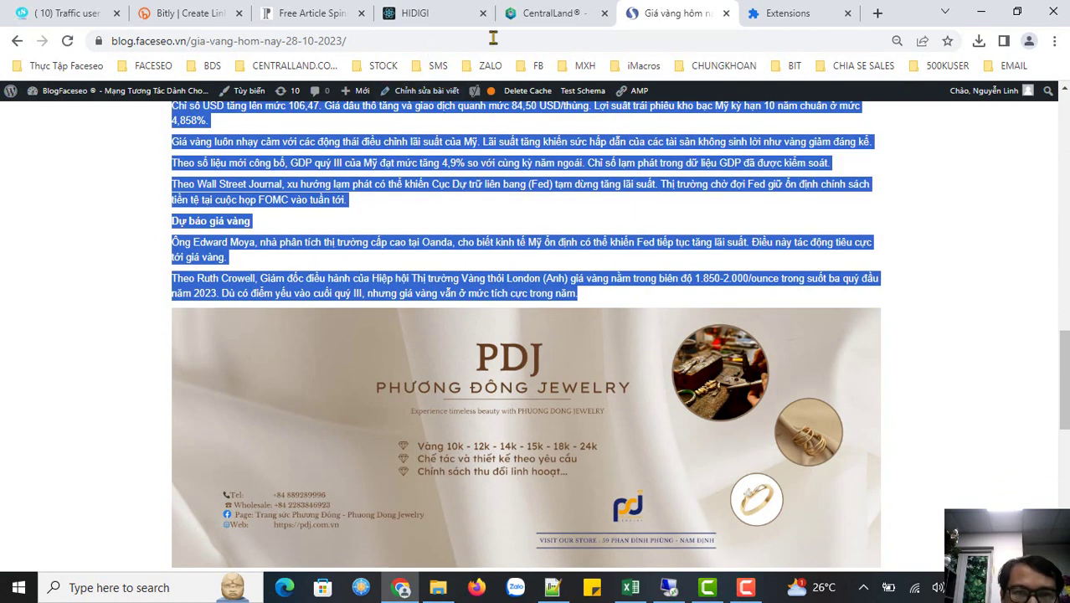
# - Replace the contents of HIDIGI's Spin Editor with the copied gold-price article
pyautogui.click(461, 15)
pyautogui.hotkey('ctrl', 'a')
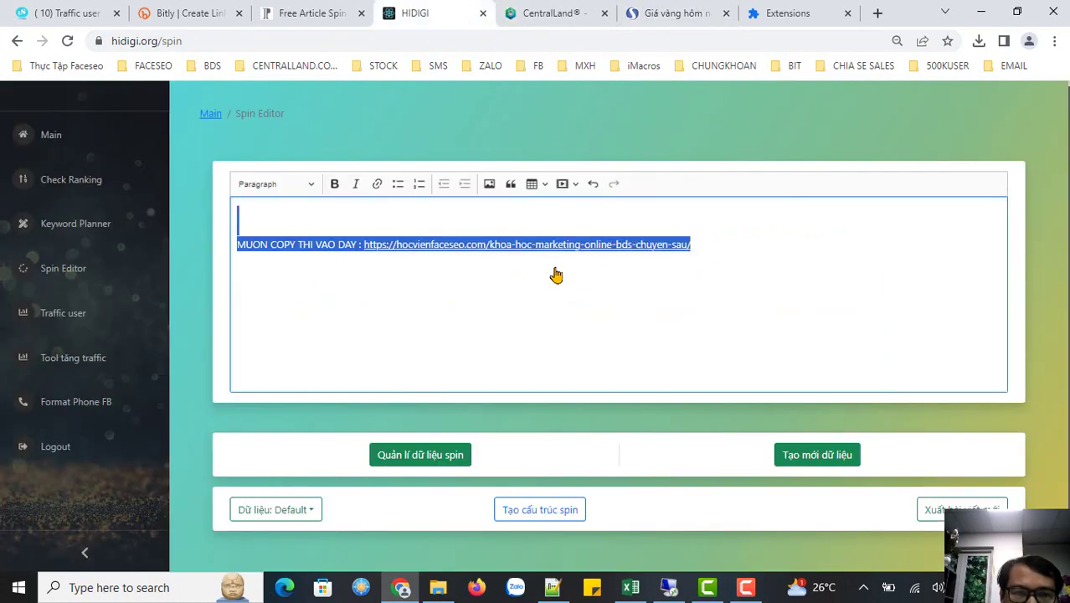
pyautogui.hotkey('ctrl', 'v')
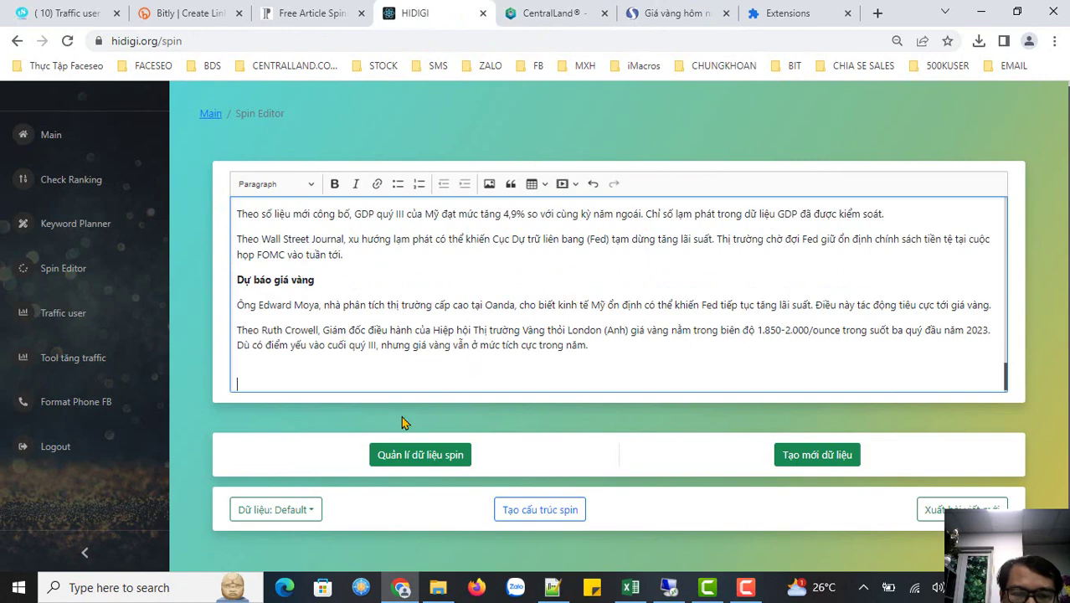
# - Generate the spin structure for the Vietnamese gold-price article and review the synonym variants in the international gold price section
pyautogui.click(544, 509)
pyautogui.scroll(10, 664, 286)
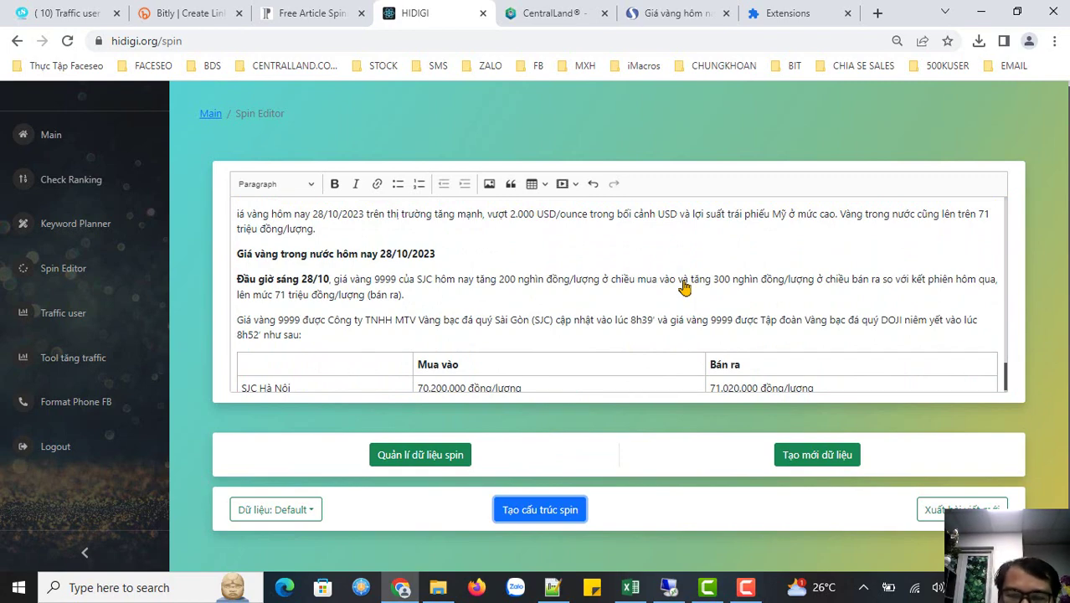
pyautogui.scroll(-3, 684, 286)
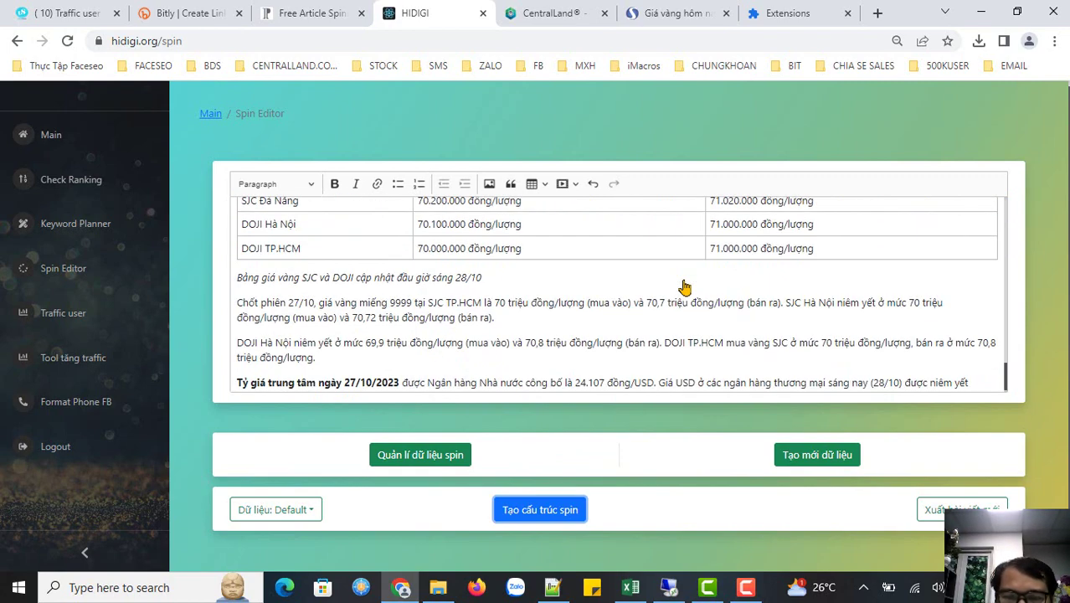
pyautogui.scroll(-5, 684, 286)
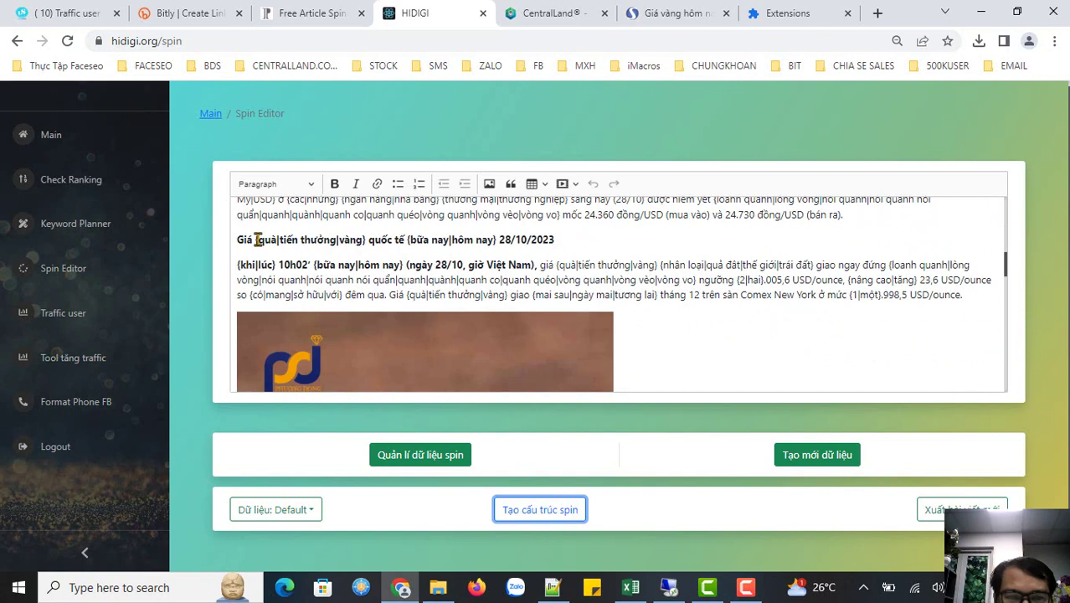
pyautogui.moveTo(257, 240); pyautogui.dragTo(783, 265)
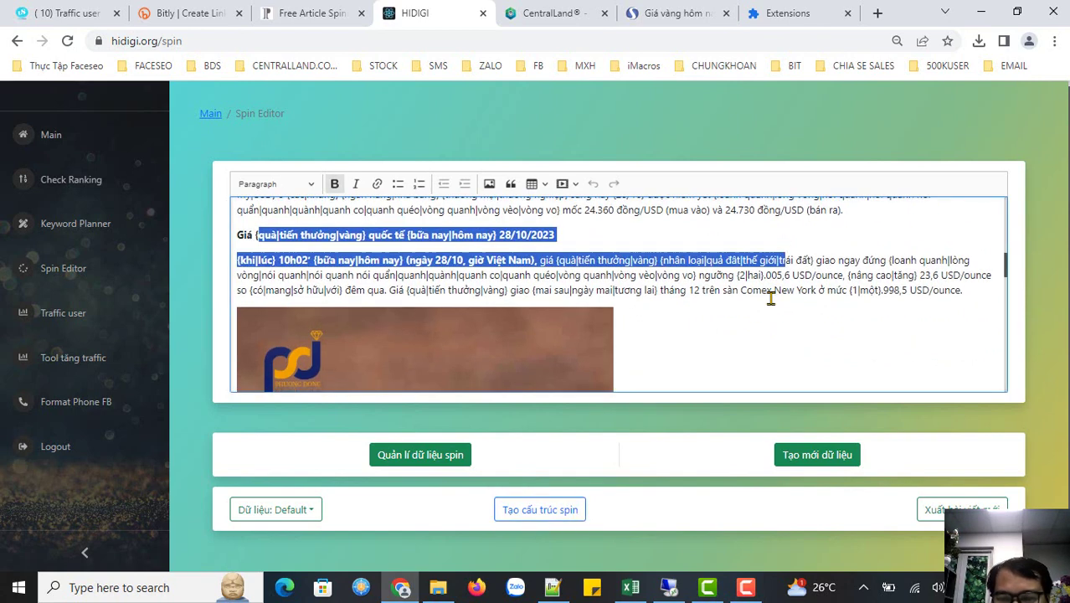
# - Export a new article from the spin structure and read through the rewritten Vietnamese text
pyautogui.scroll(-2, 759, 271)
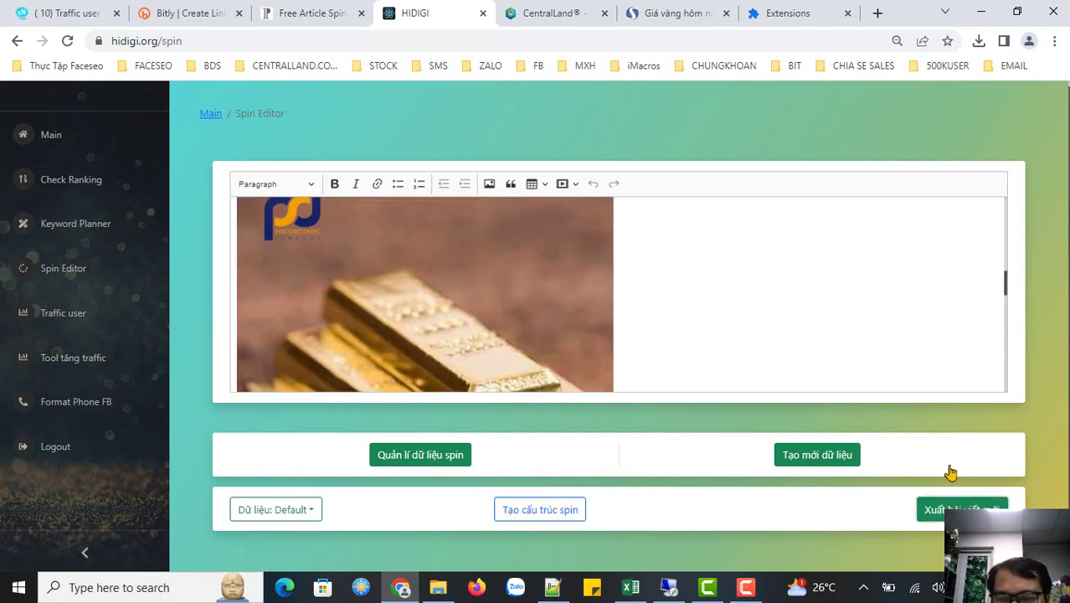
pyautogui.scroll(-2, 874, 327)
pyautogui.scroll(-3, 1023, 394)
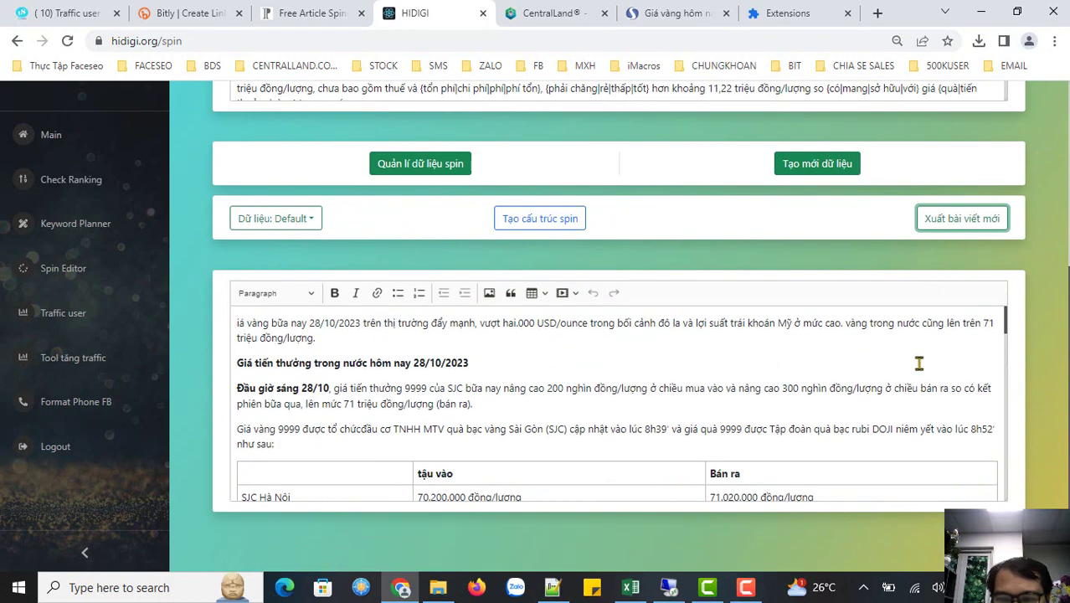
pyautogui.scroll(-2, 918, 363)
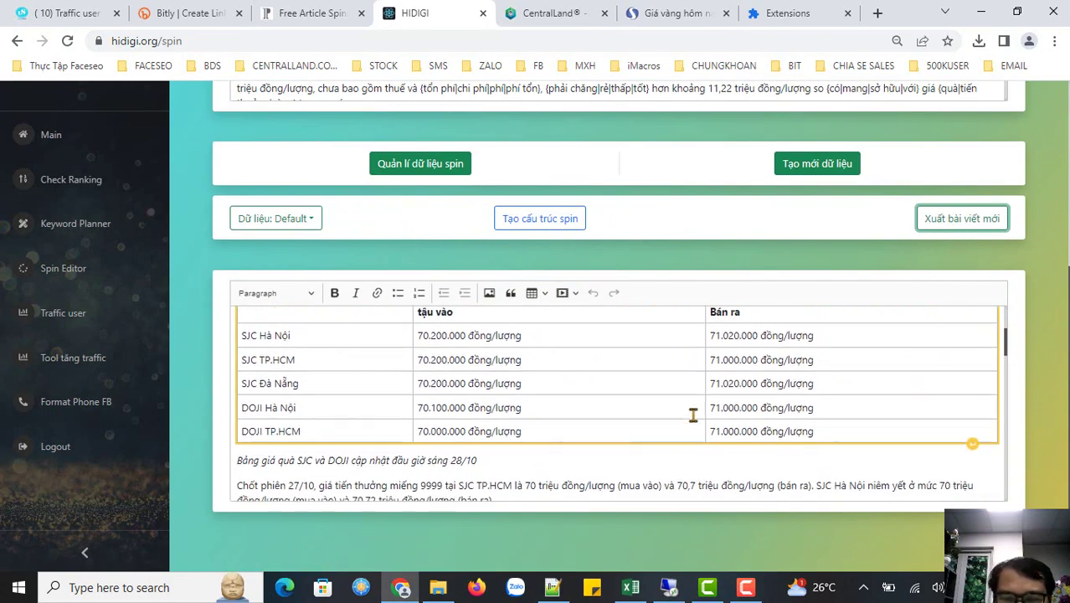
pyautogui.scroll(-3, 366, 377)
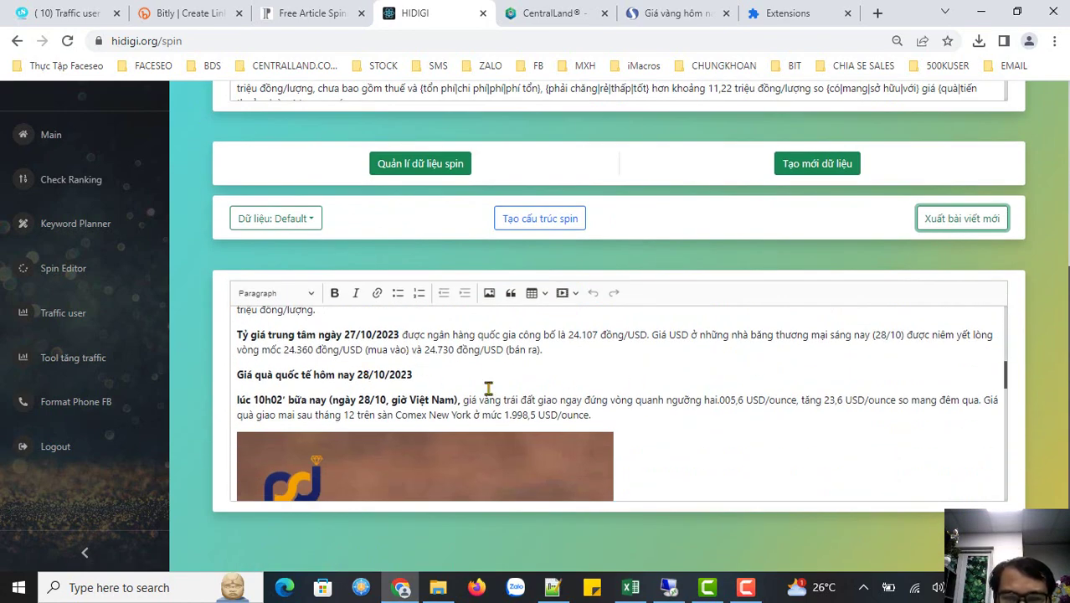
# - Close the Extensions, gold-price article and CentralLand tabs
pyautogui.click(848, 15)
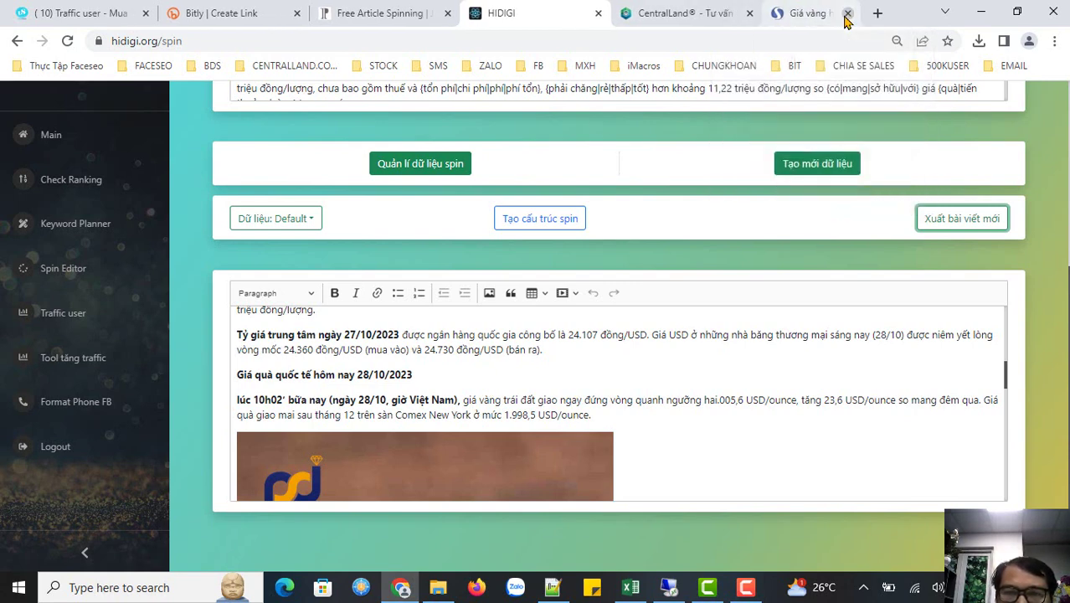
pyautogui.click(847, 14)
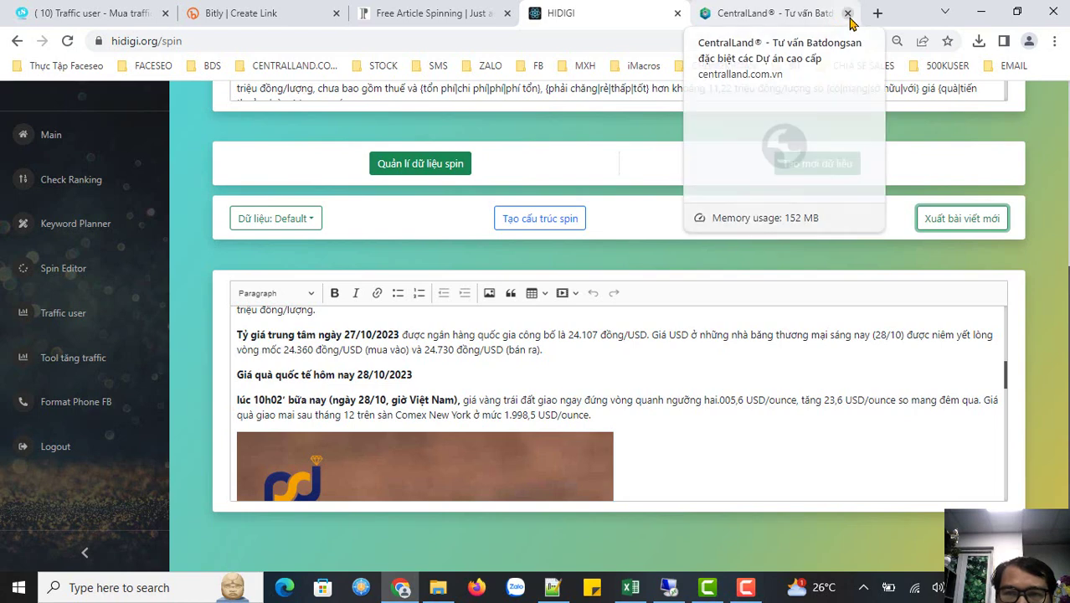
pyautogui.click(847, 14)
# - Return to Free Article Spinning and look over the English Entity SEO article, the rewrite options and the rewrite command
pyautogui.click(472, 17)
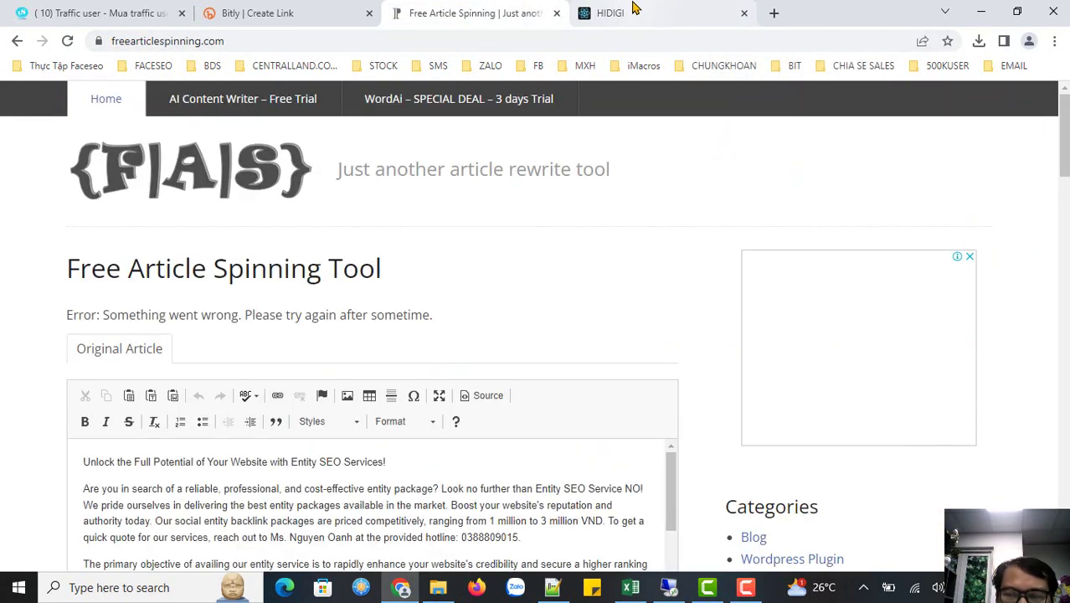
pyautogui.scroll(-4, 459, 447)
pyautogui.scroll(-3, 594, 349)
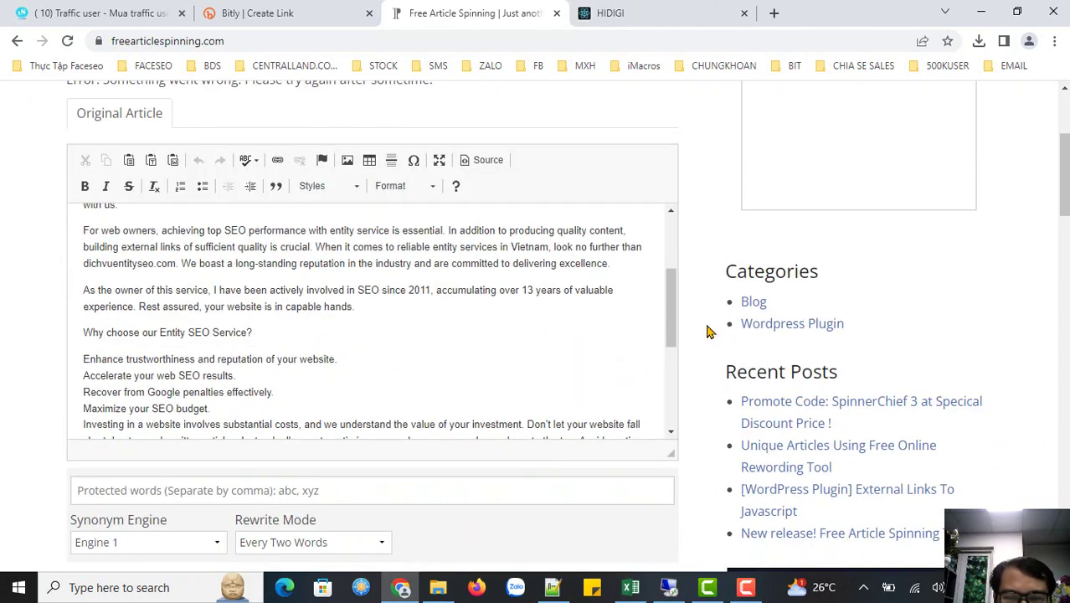
pyautogui.scroll(-3, 417, 326)
pyautogui.scroll(-2, 682, 352)
pyautogui.scroll(1, 563, 258)
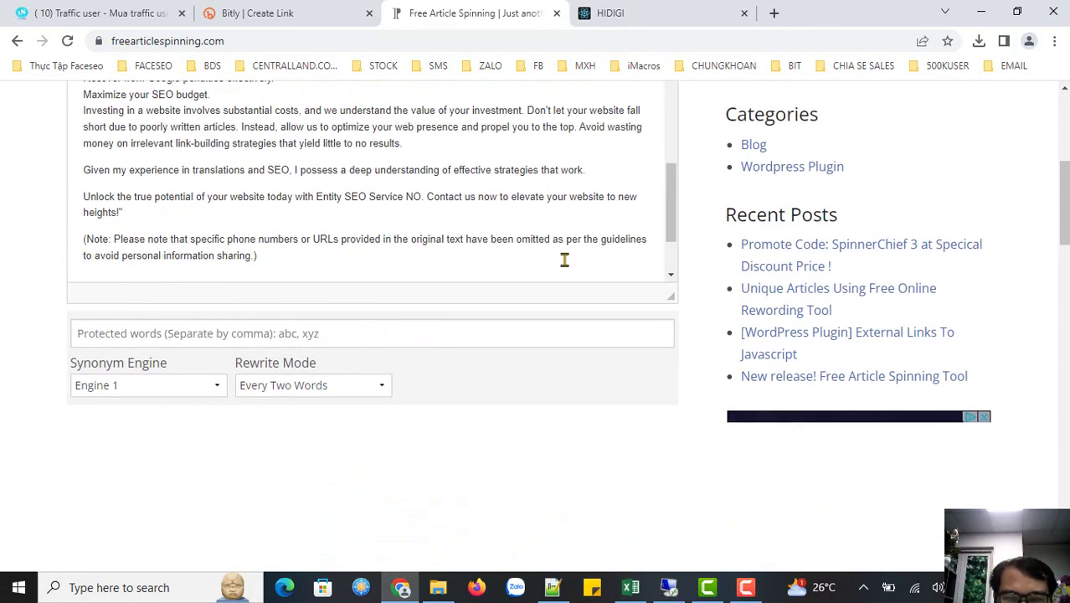
pyautogui.scroll(-5, 694, 427)
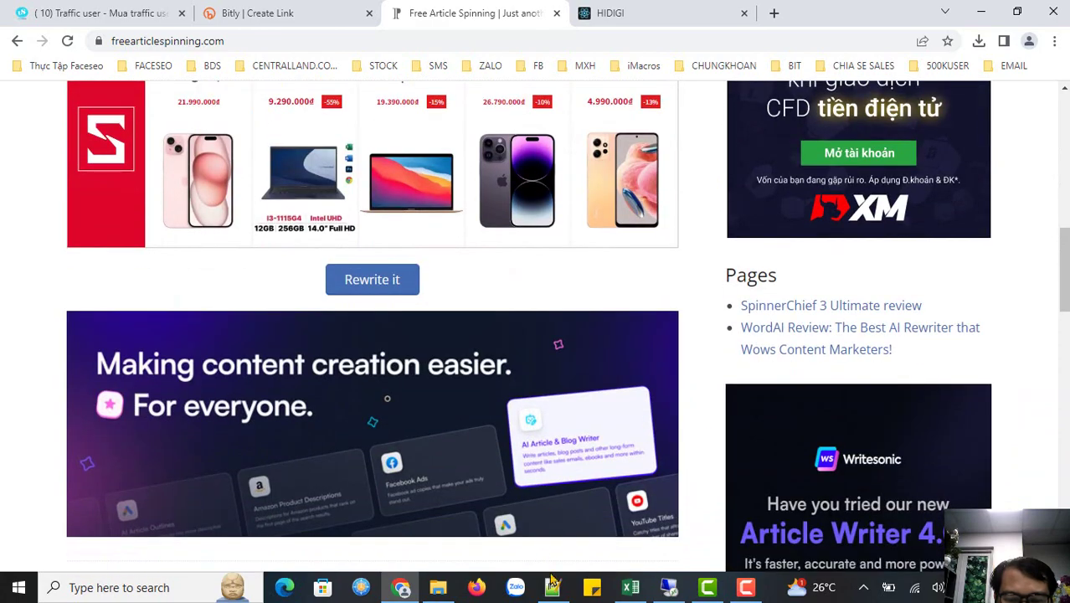
# - Switch to Notepad++ and review the English article in DULIEUGSA-DICHVUENTITY.txt down to the spun-content section
pyautogui.click(552, 586)
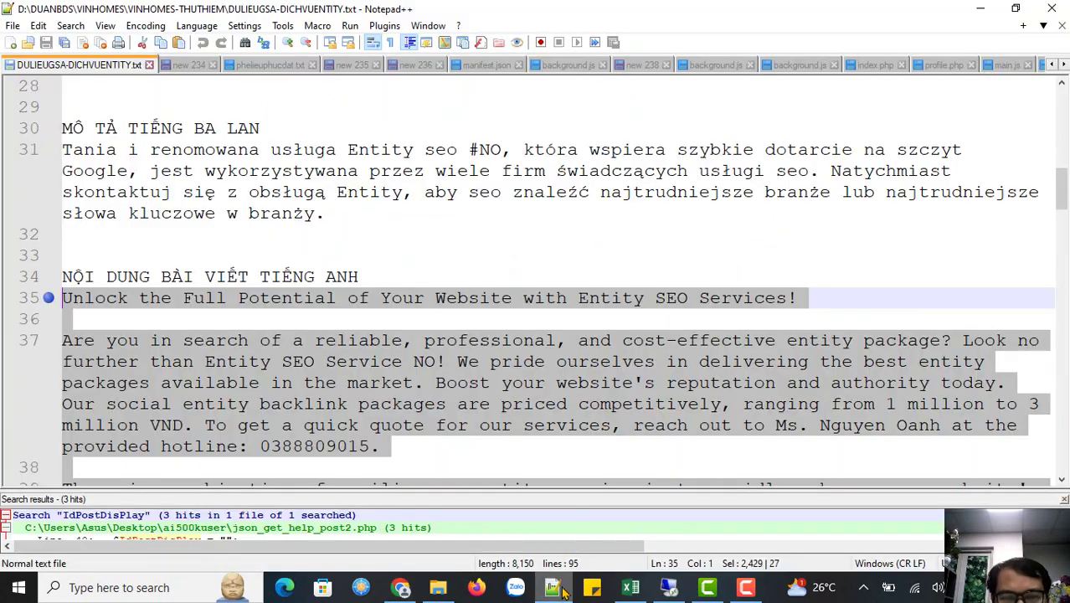
pyautogui.scroll(-2, 353, 344)
pyautogui.scroll(-15, 353, 344)
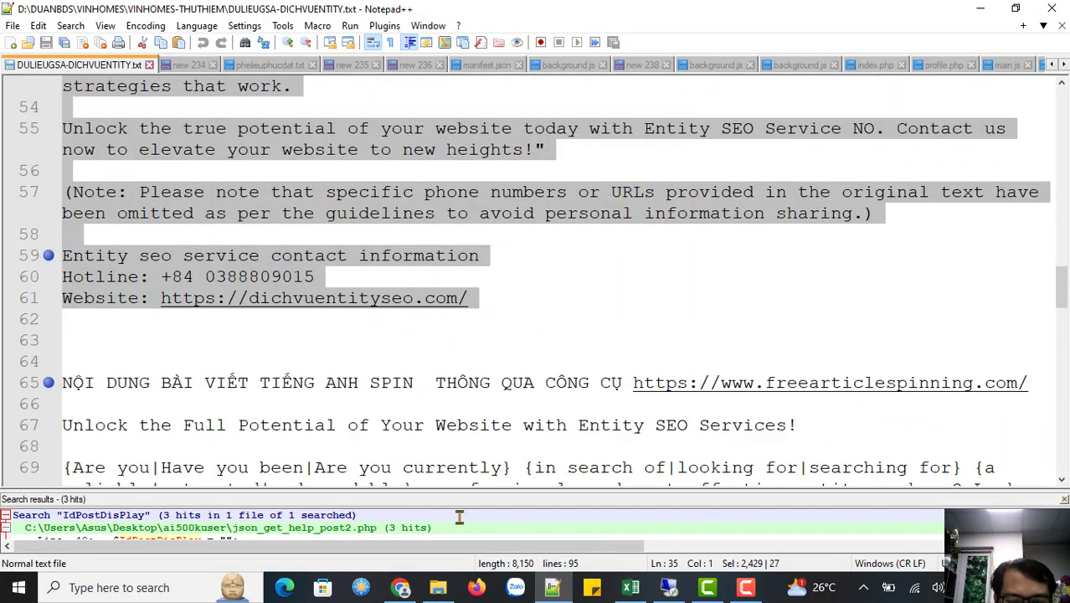
# - Switch back to Chrome, close the HIDIGI tab and dismiss the ad covering Free Article Spinning
pyautogui.click(400, 587)
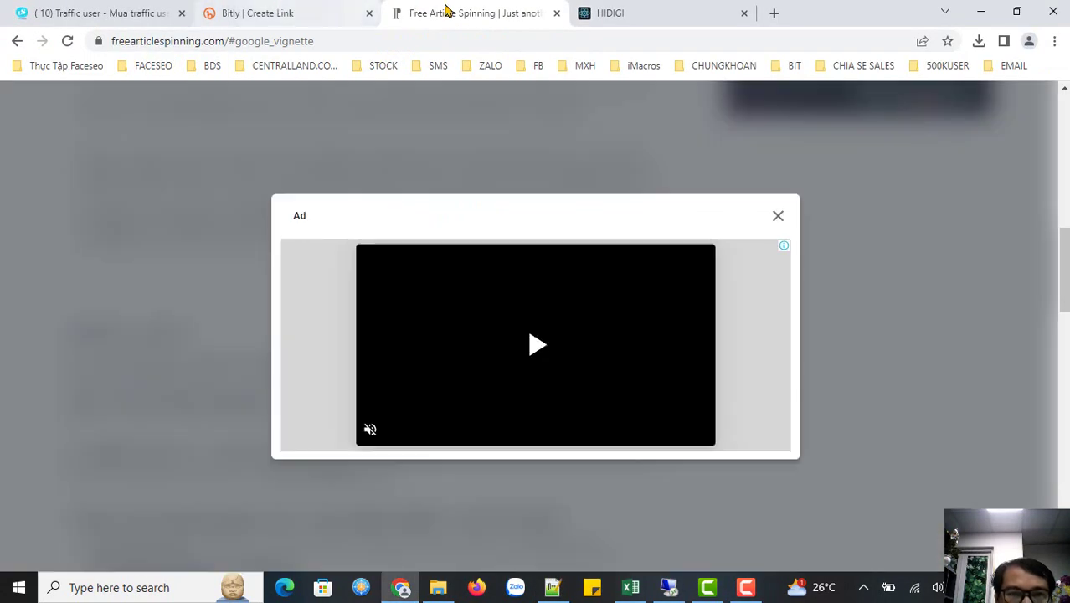
pyautogui.click(608, 10)
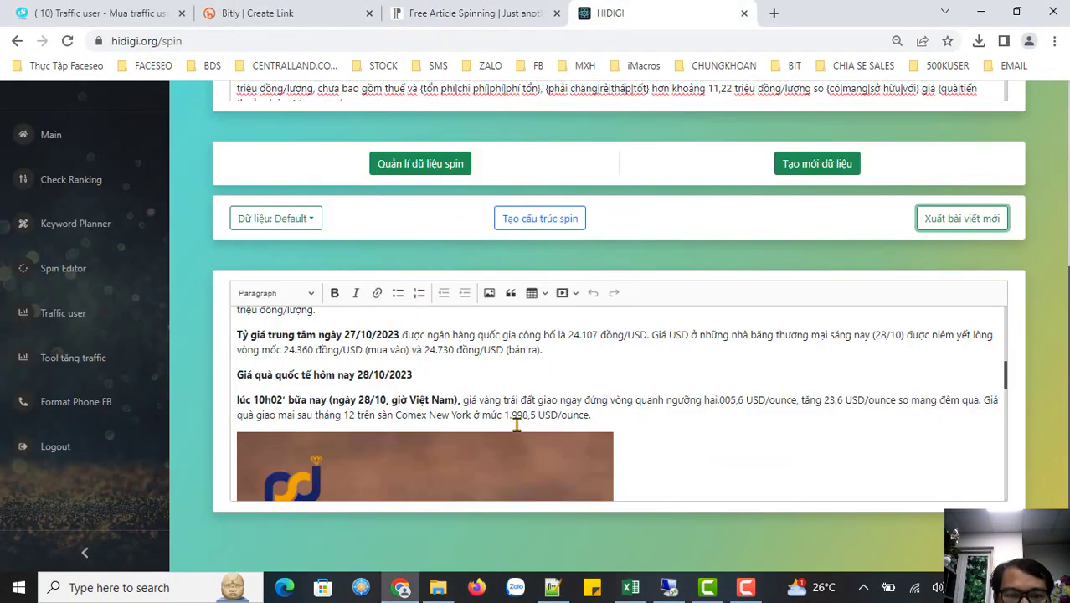
pyautogui.click(524, 11)
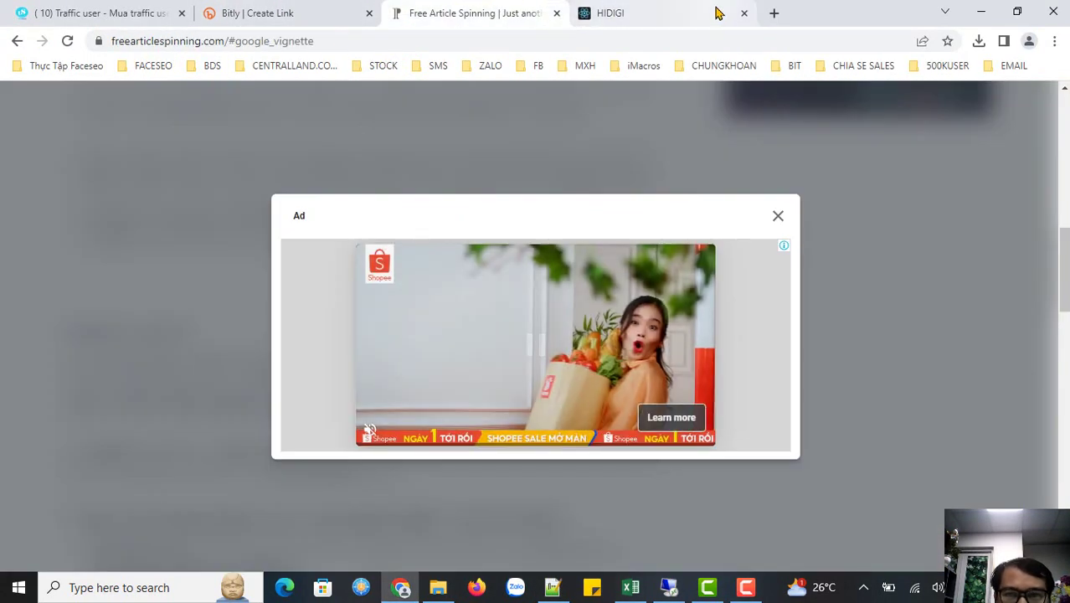
pyautogui.click(745, 14)
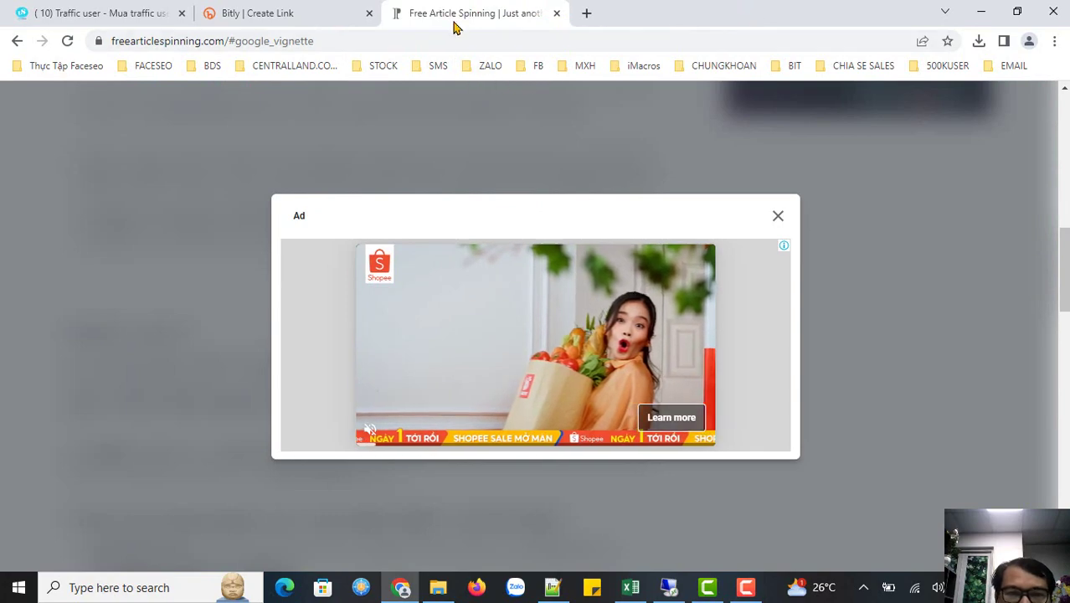
pyautogui.click(778, 216)
# - Rewrite the full English Entity SEO article, including its contact information, with Engine 1 and the Every Two Words mode
pyautogui.scroll(-2, 358, 136)
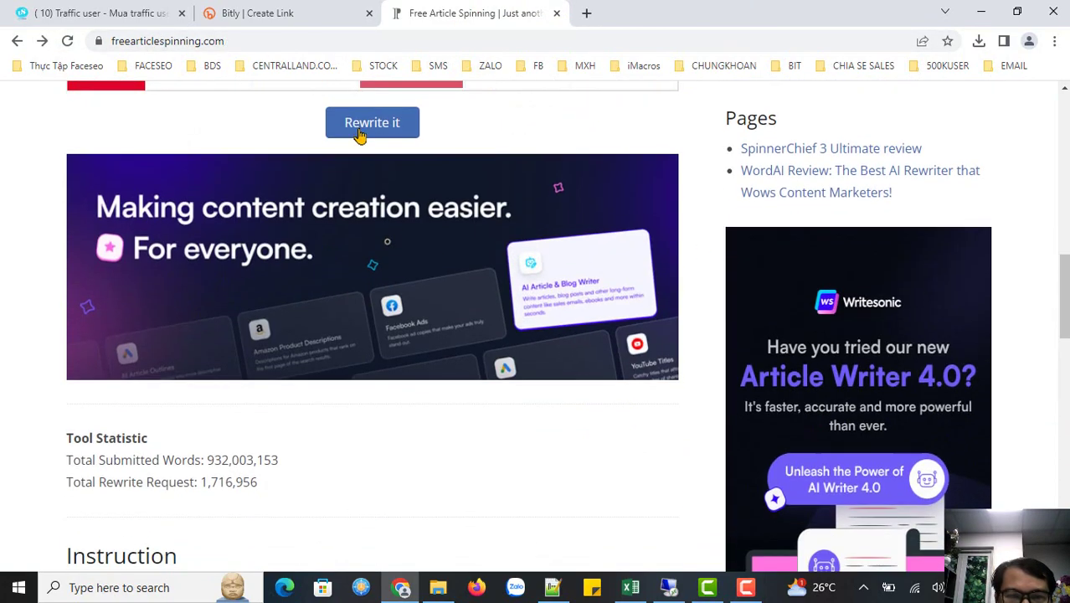
pyautogui.scroll(5, 440, 243)
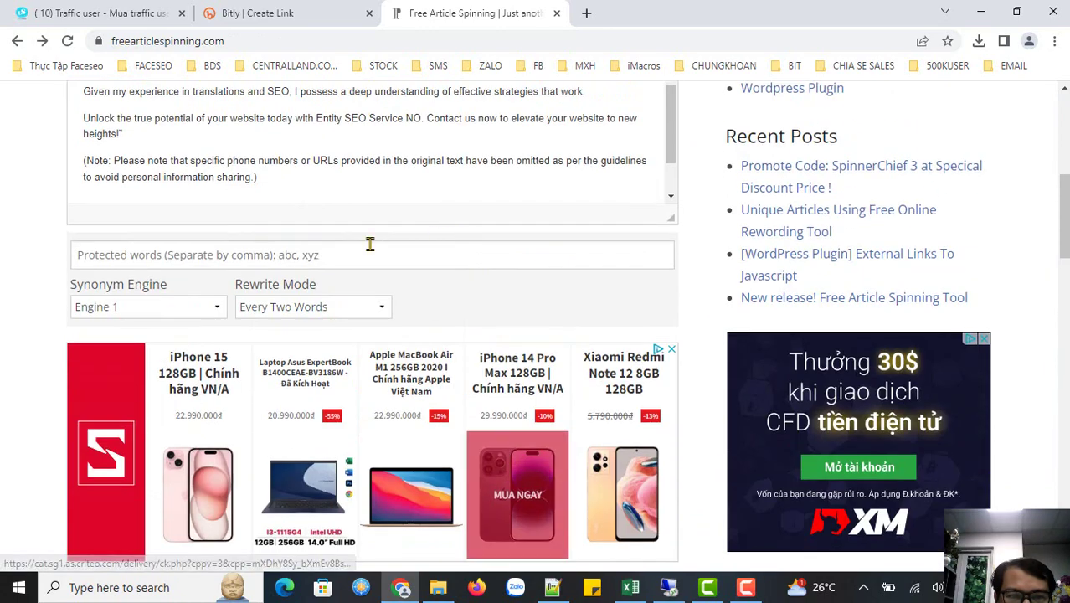
pyautogui.click(346, 172)
pyautogui.hotkey('ctrl', 'v')
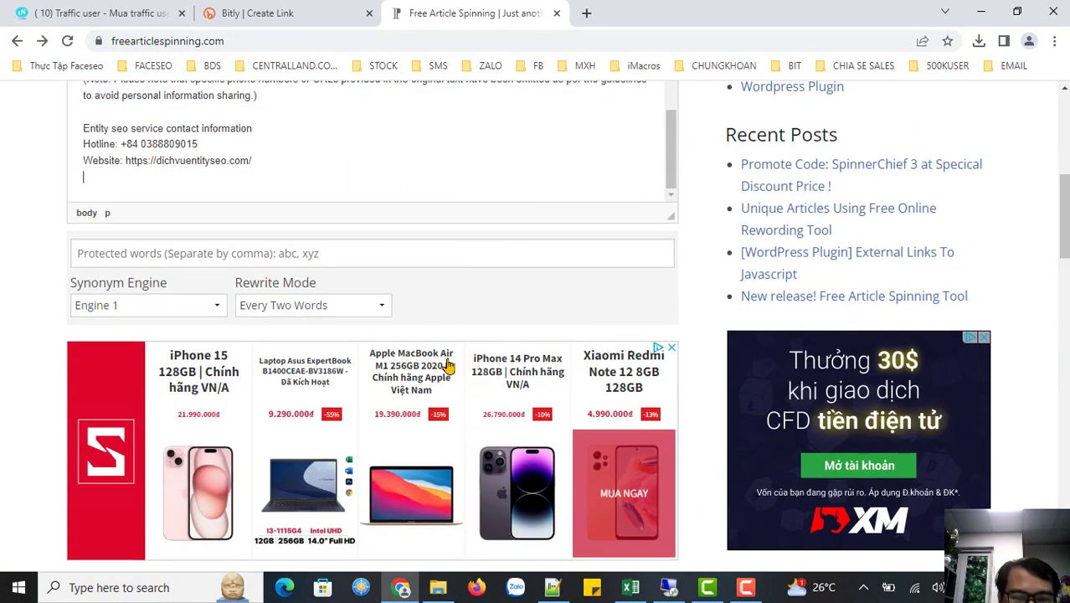
pyautogui.scroll(-1, 410, 469)
pyautogui.click(378, 517)
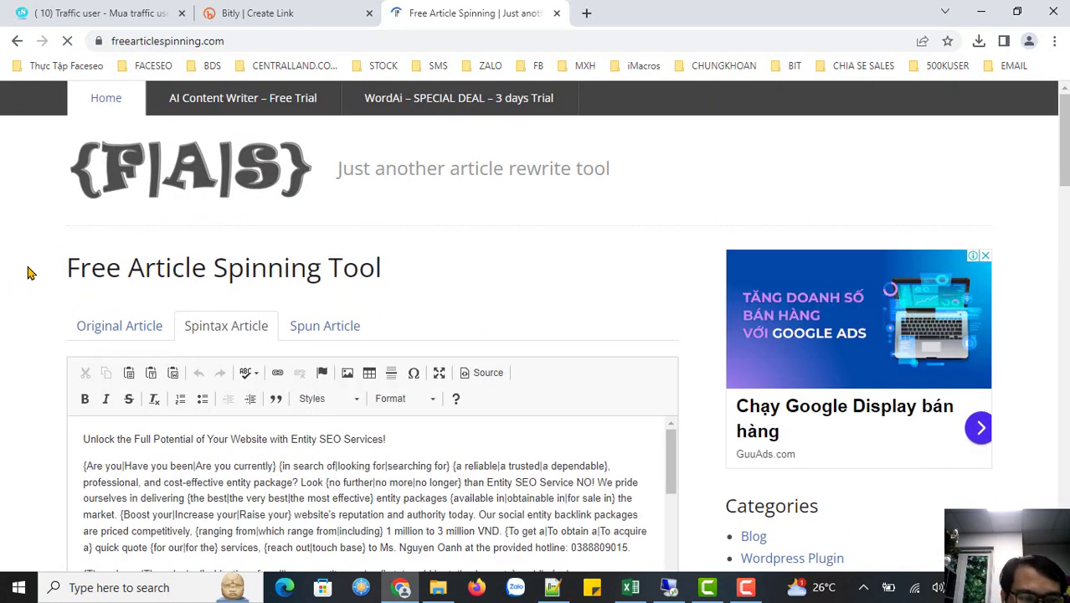
# - Review the spintax version of the English article, highlighting the first two paragraphs with synonym variants
pyautogui.scroll(-5, 116, 293)
pyautogui.click(220, 201)
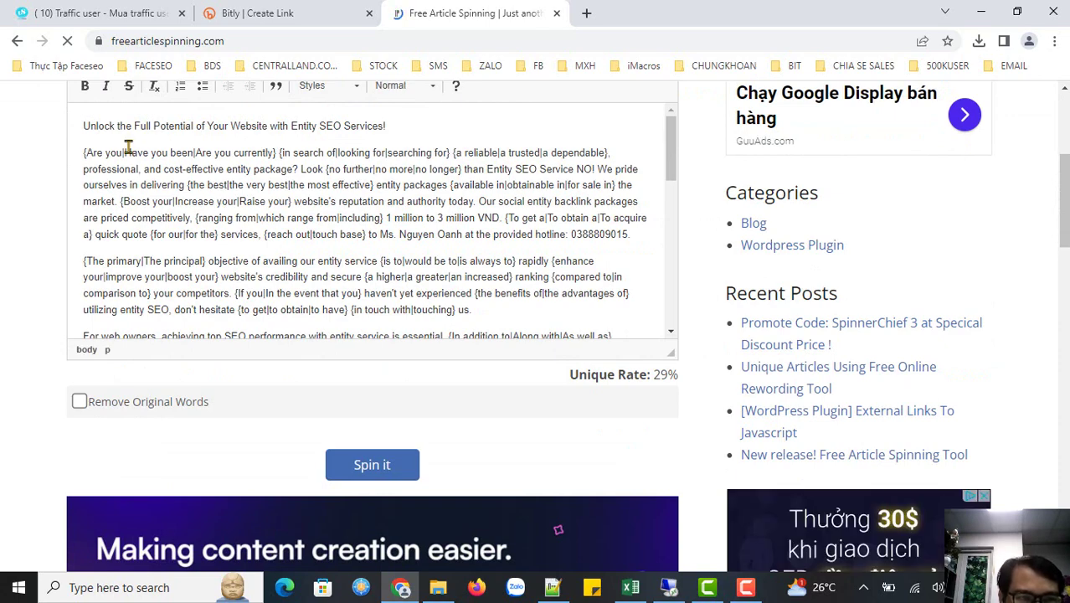
pyautogui.moveTo(84, 142); pyautogui.dragTo(416, 308)
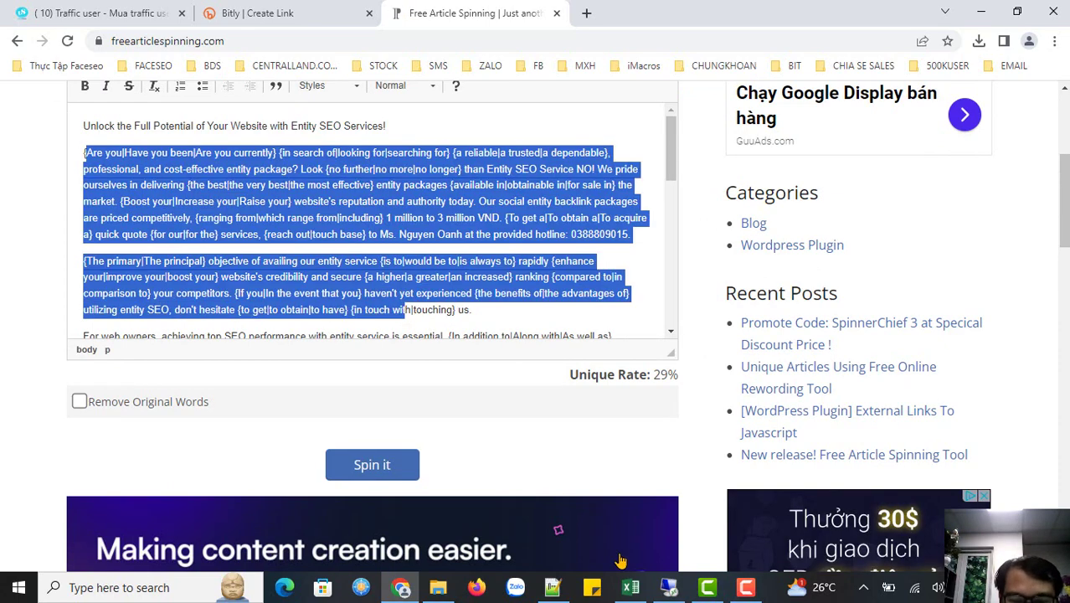
# - Switch to Notepad++ and review the saved English spin content in DULIEUGSA-DICHVUENTITY.txt down to the contact information
pyautogui.hotkey('alt', 'Tab')
pyautogui.scroll(-4, 444, 318)
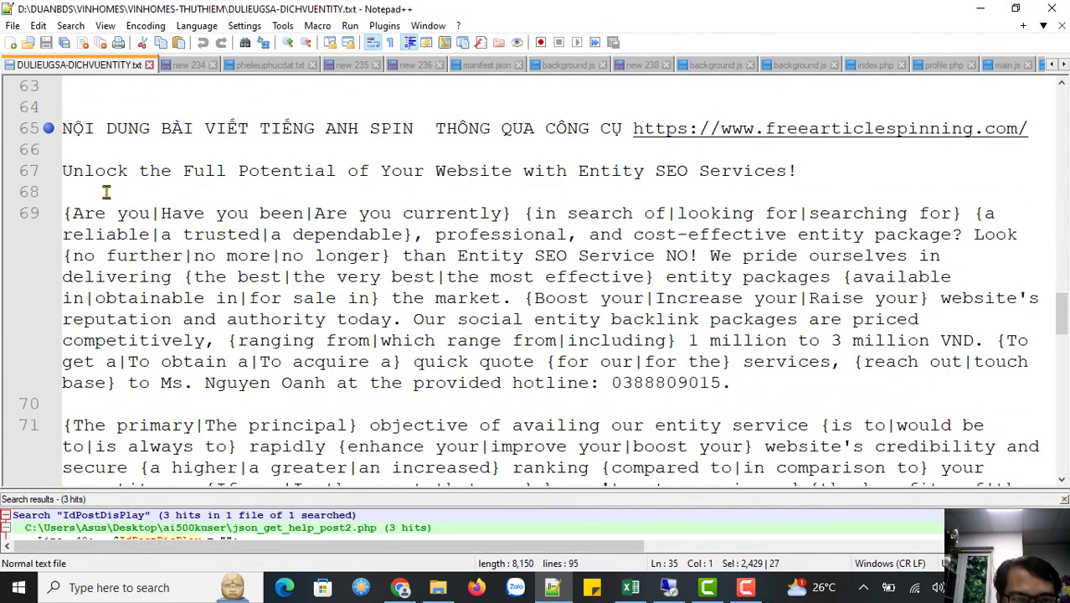
pyautogui.moveTo(106, 192); pyautogui.dragTo(1029, 469)
pyautogui.click(609, 383)
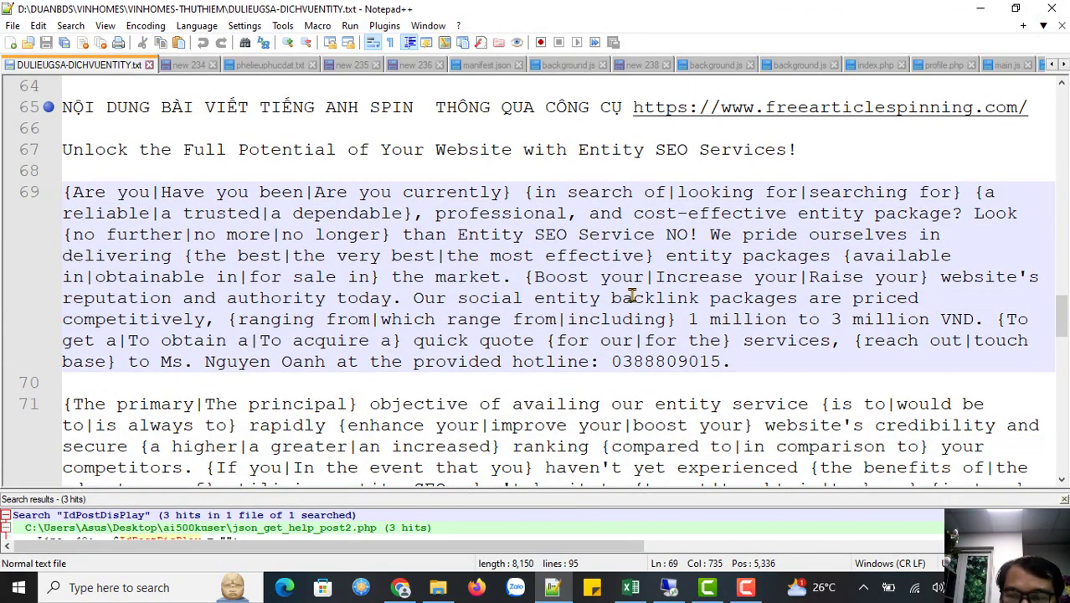
pyautogui.scroll(-12, 630, 295)
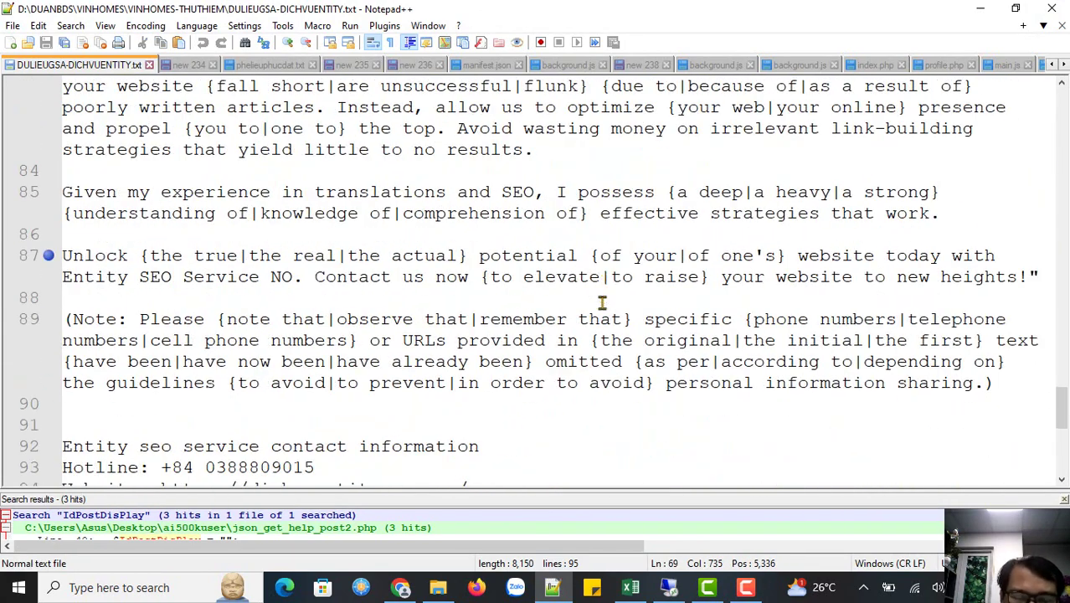
pyautogui.scroll(-2, 601, 303)
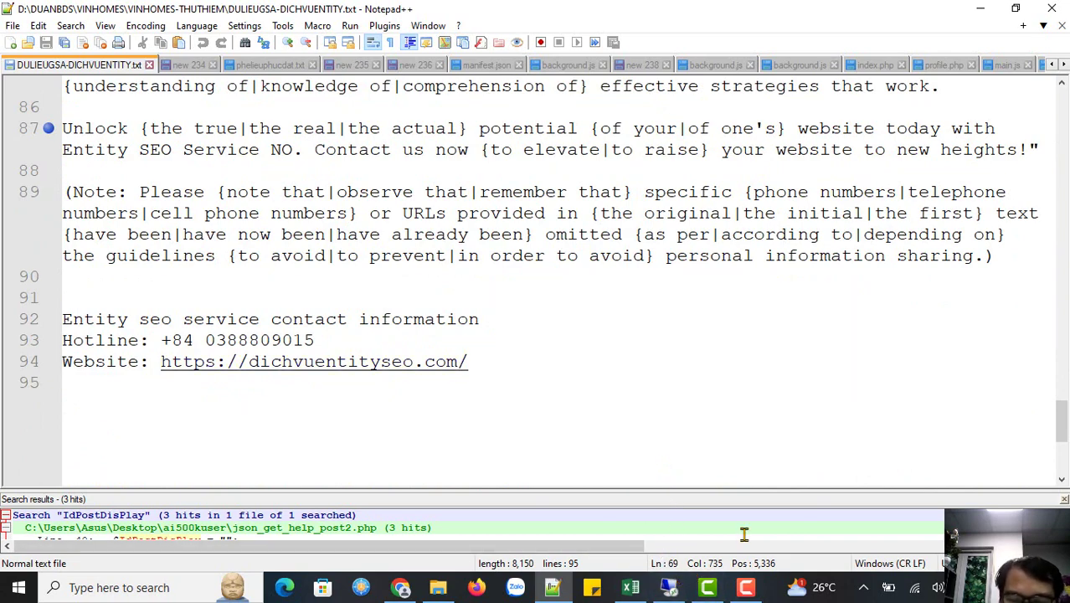
# - Switch to GSA Search Engine Ranker in Remote Desktop and open the dichvuentityseocom.contently.com project data for editing
pyautogui.click(667, 588)
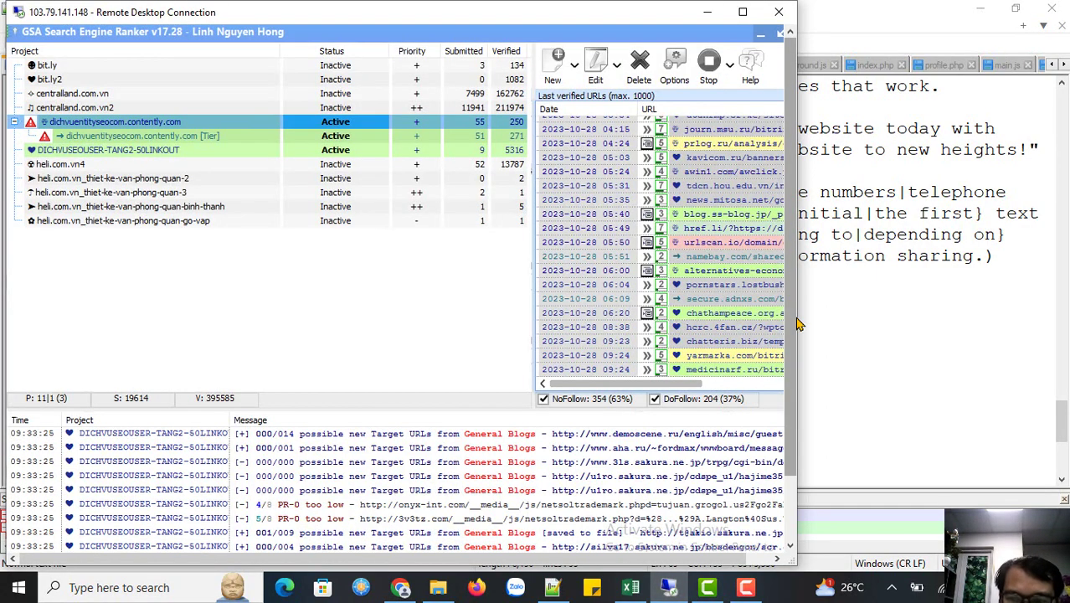
pyautogui.moveTo(797, 346); pyautogui.dragTo(793, 452)
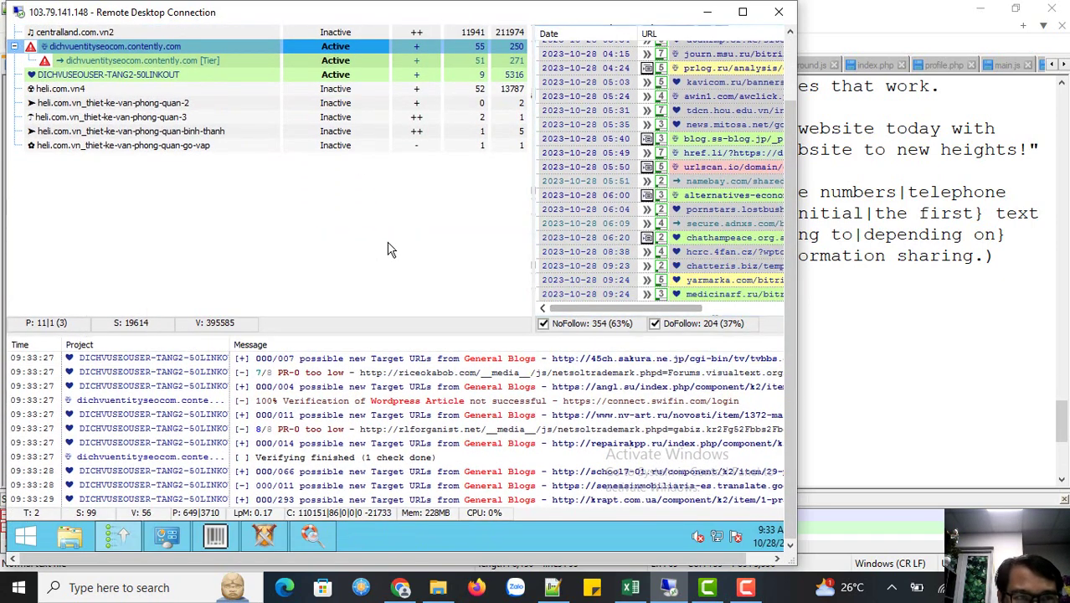
pyautogui.moveTo(795, 327); pyautogui.dragTo(795, 251)
pyautogui.moveTo(139, 127)
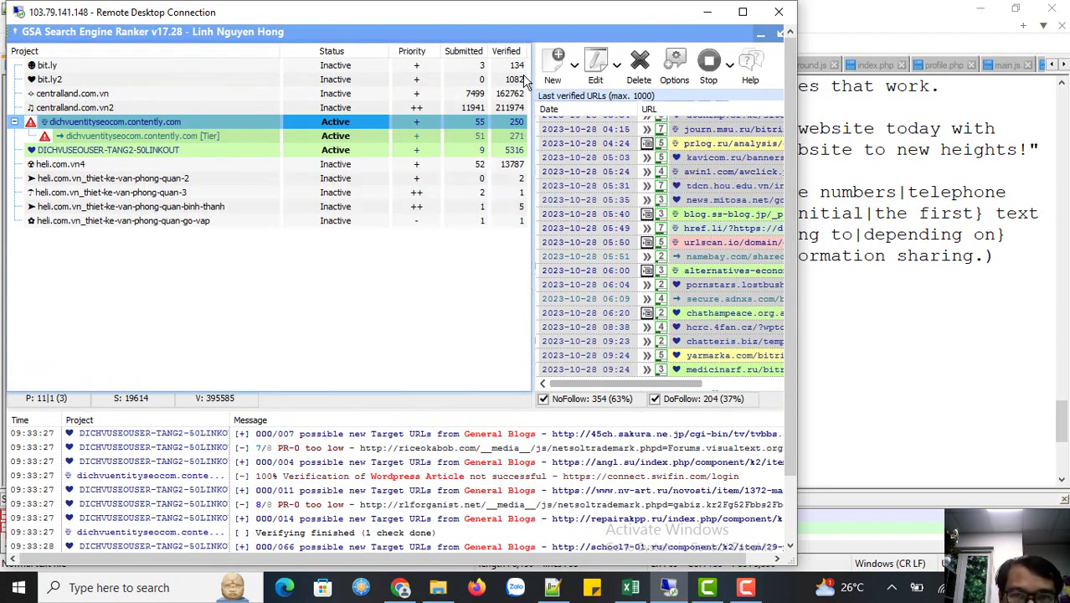
pyautogui.click(595, 65)
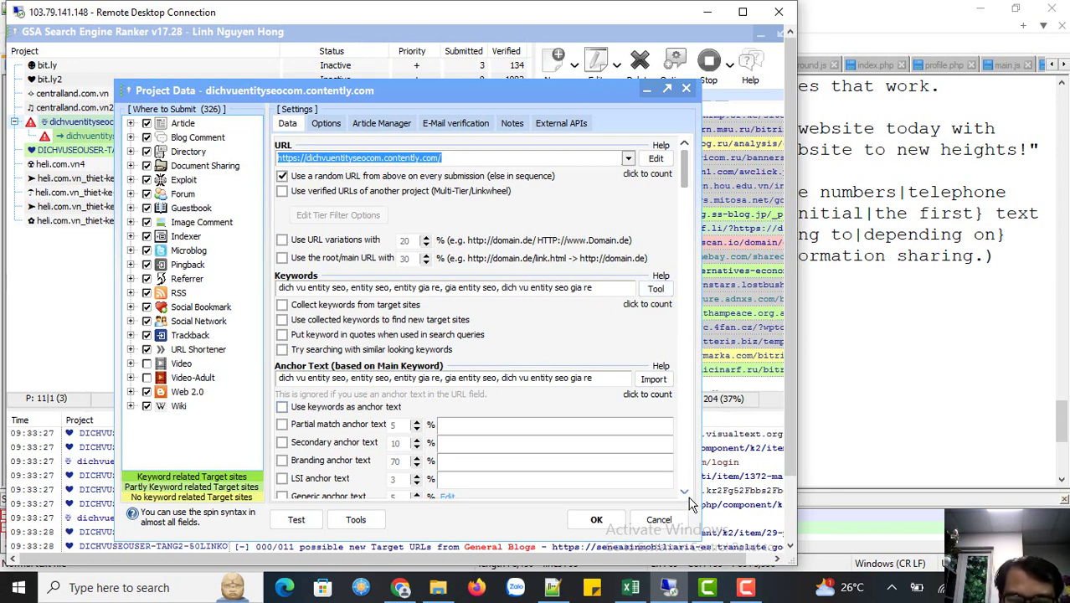
# - Review the project's anchor text, image and guestbook comments, website title, category and Description 250 fields
pyautogui.scroll(-5, 691, 502)
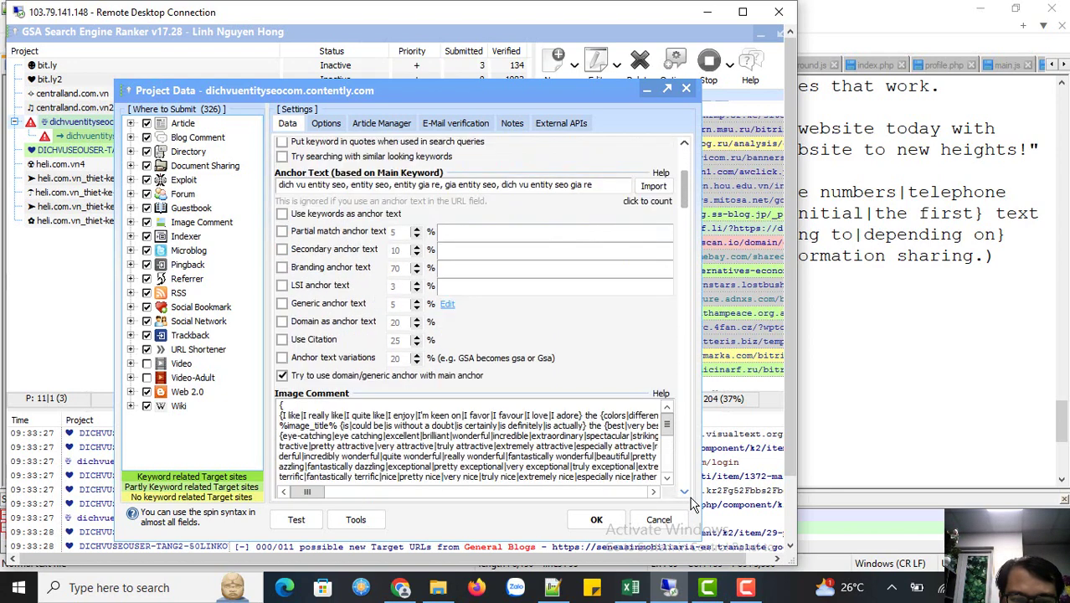
pyautogui.scroll(-5, 692, 502)
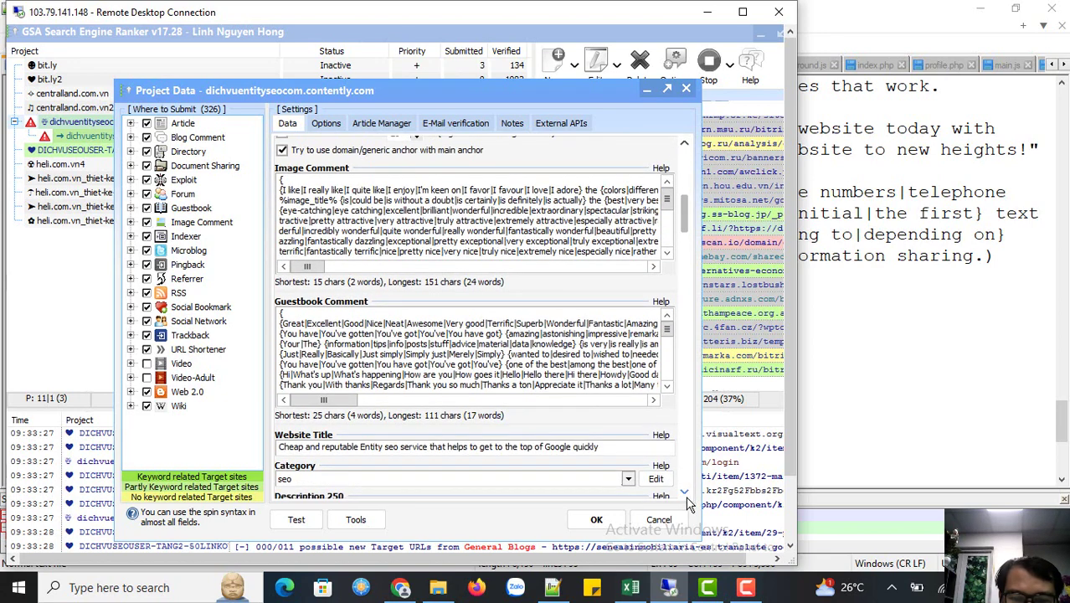
pyautogui.scroll(-2, 688, 503)
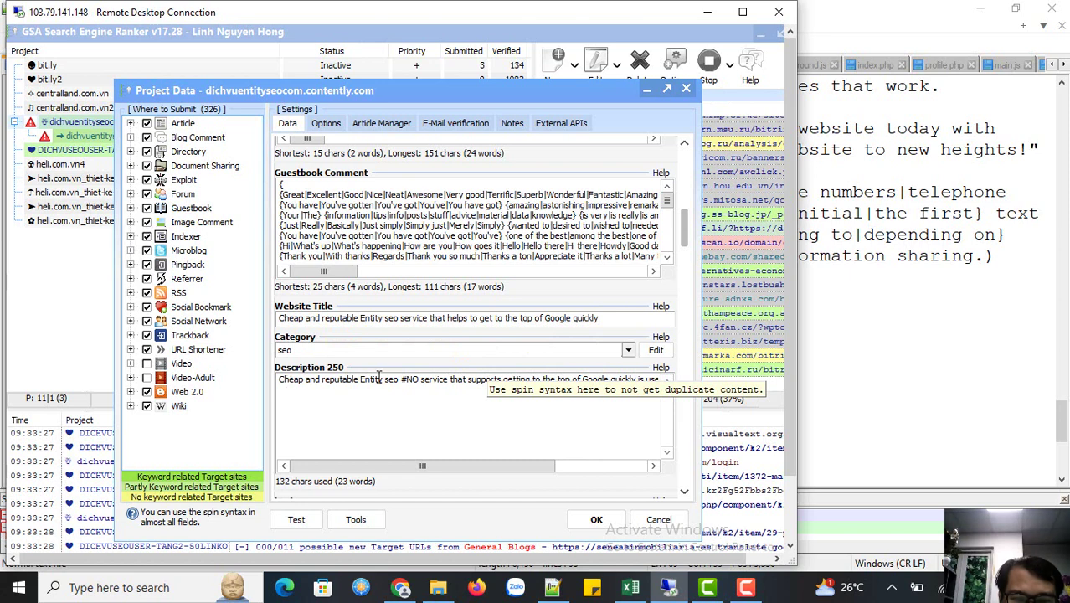
# - Try adding a "seo marketing" level under Root in the Category Creator, without keeping it
pyautogui.click(654, 352)
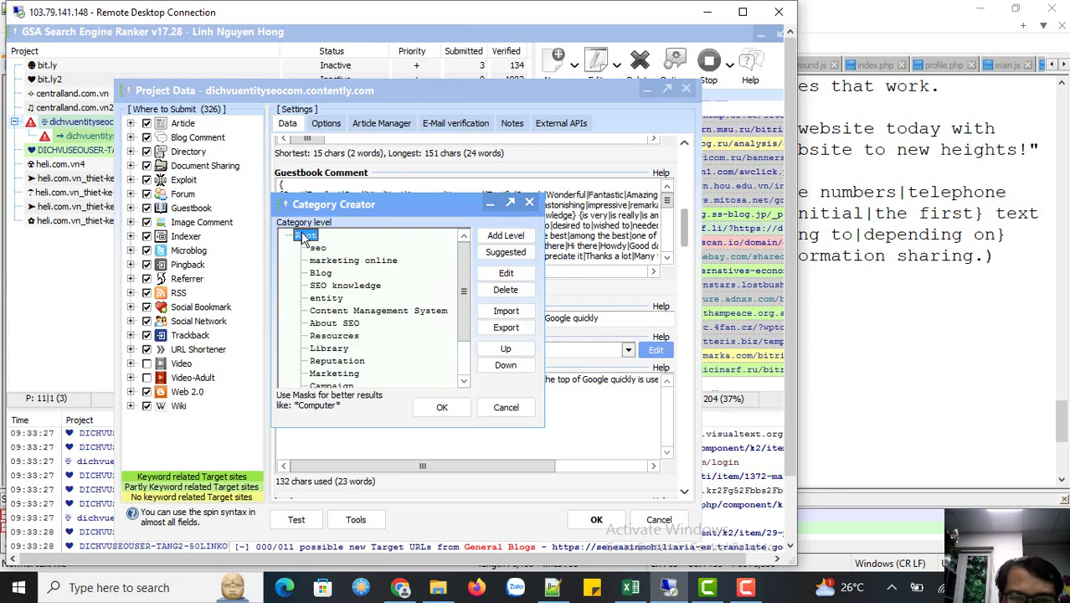
pyautogui.click(524, 237)
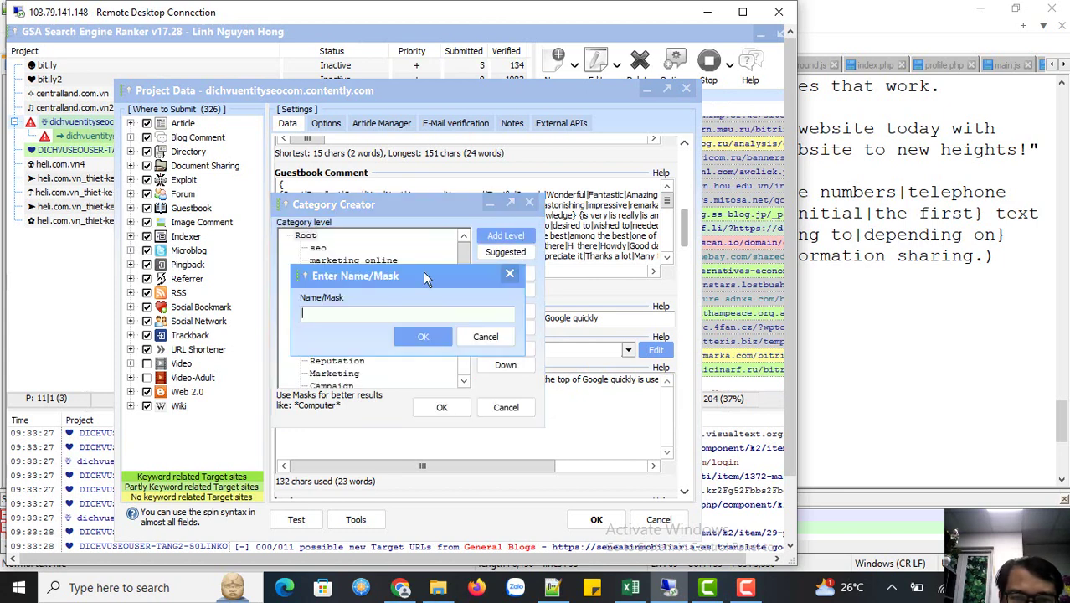
pyautogui.write('seo m')
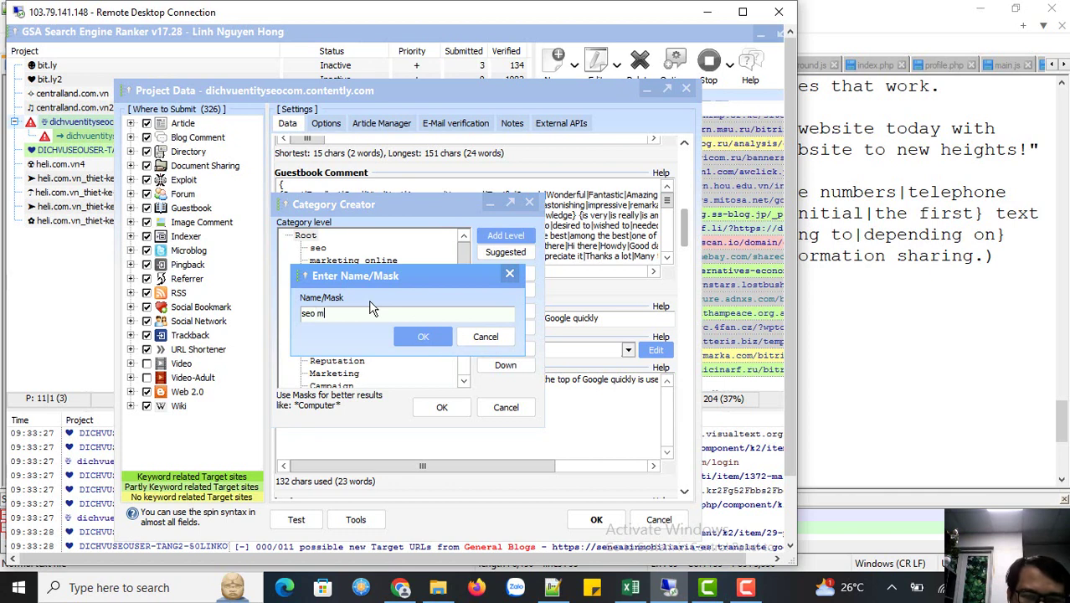
pyautogui.write('arketing')
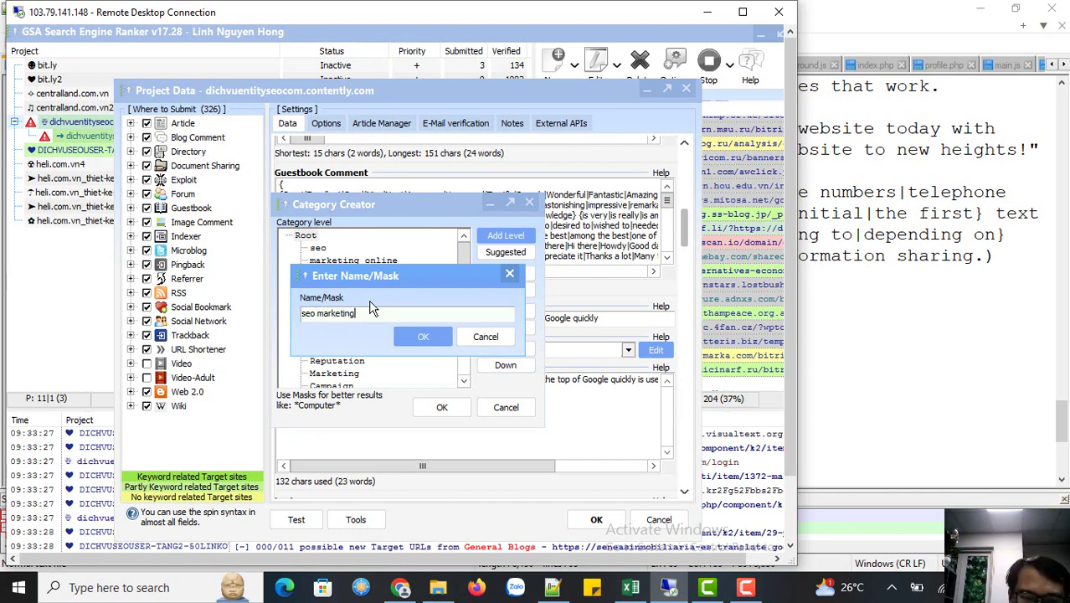
pyautogui.press('Return')
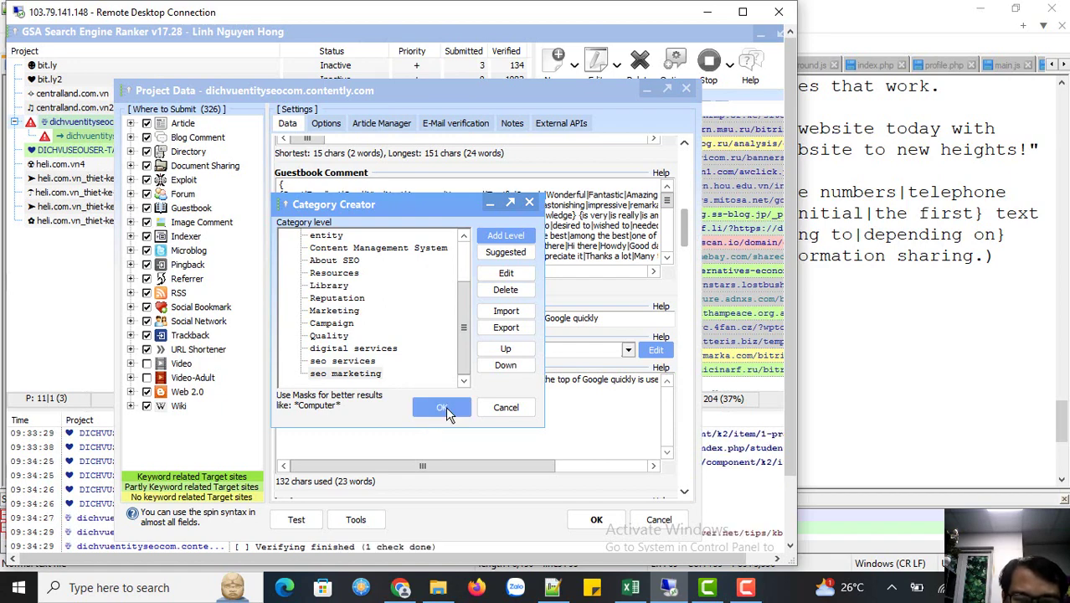
pyautogui.click(506, 406)
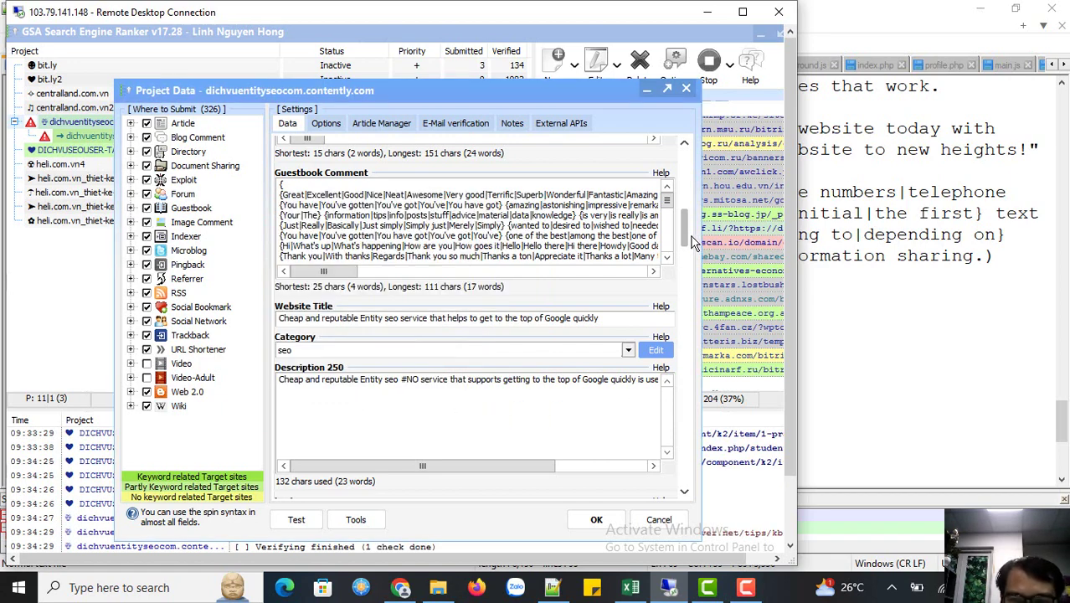
# - Review the address, Description 450, signature, German text, PDF document and Polish title fields in the project data
pyautogui.moveTo(691, 243); pyautogui.dragTo(683, 383)
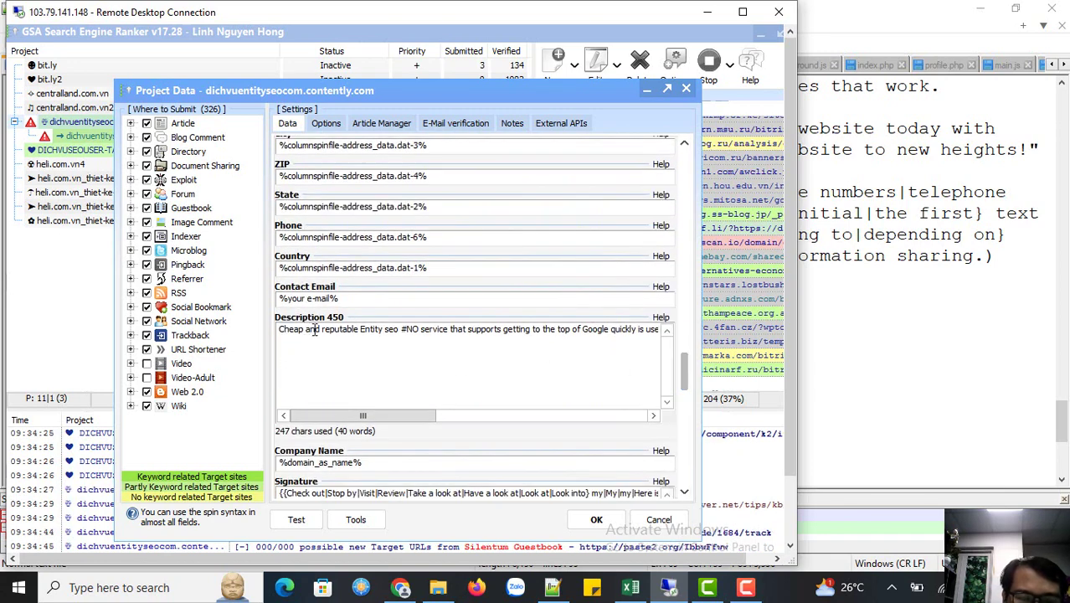
pyautogui.scroll(-3, 551, 366)
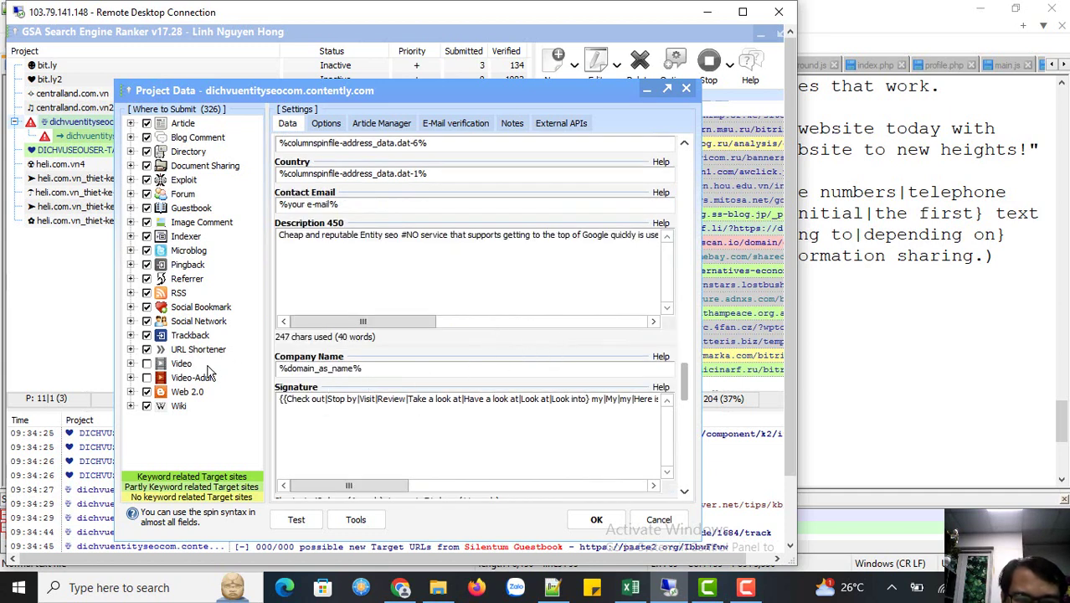
pyautogui.scroll(-6, 426, 413)
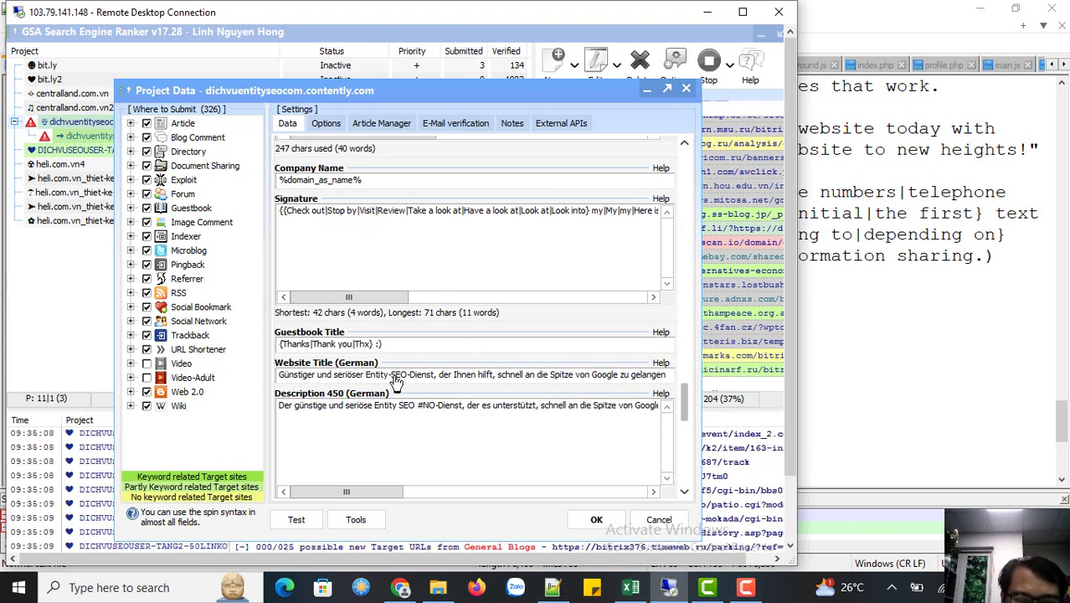
pyautogui.scroll(-3, 395, 376)
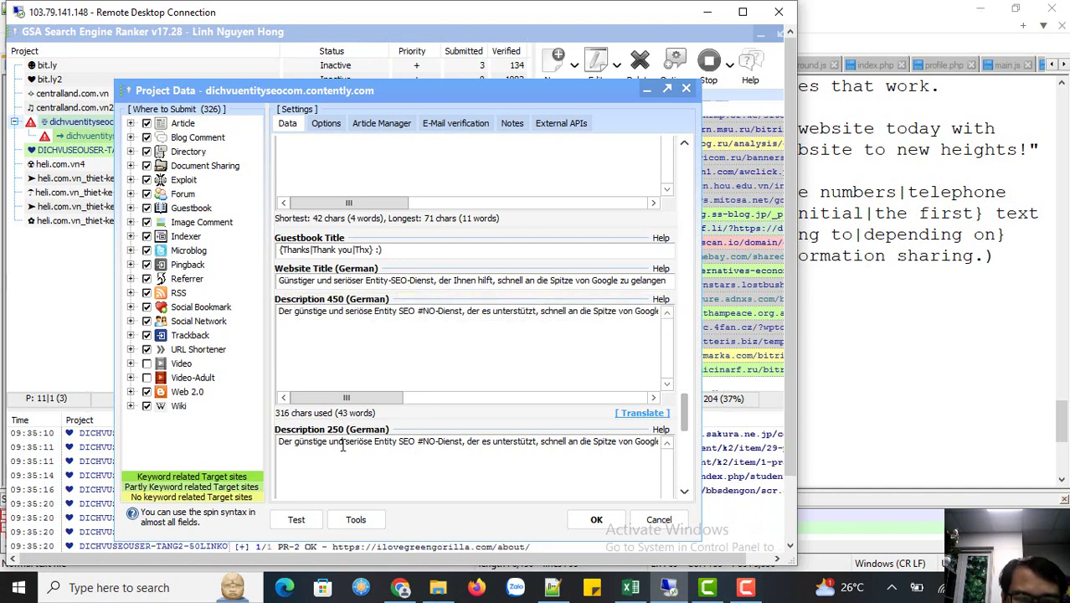
pyautogui.scroll(-3, 502, 375)
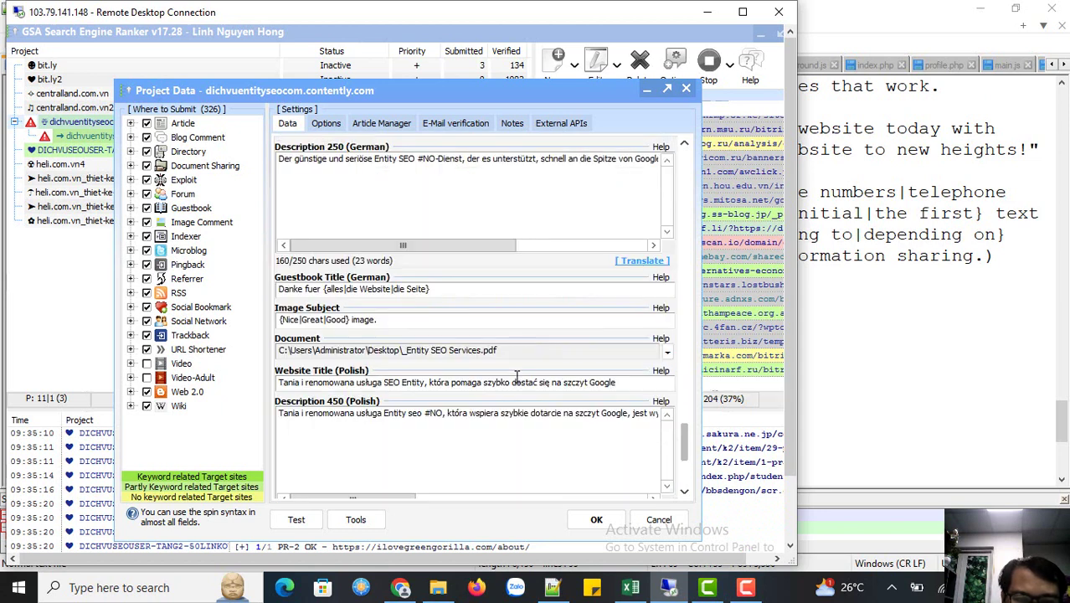
pyautogui.scroll(-2, 515, 377)
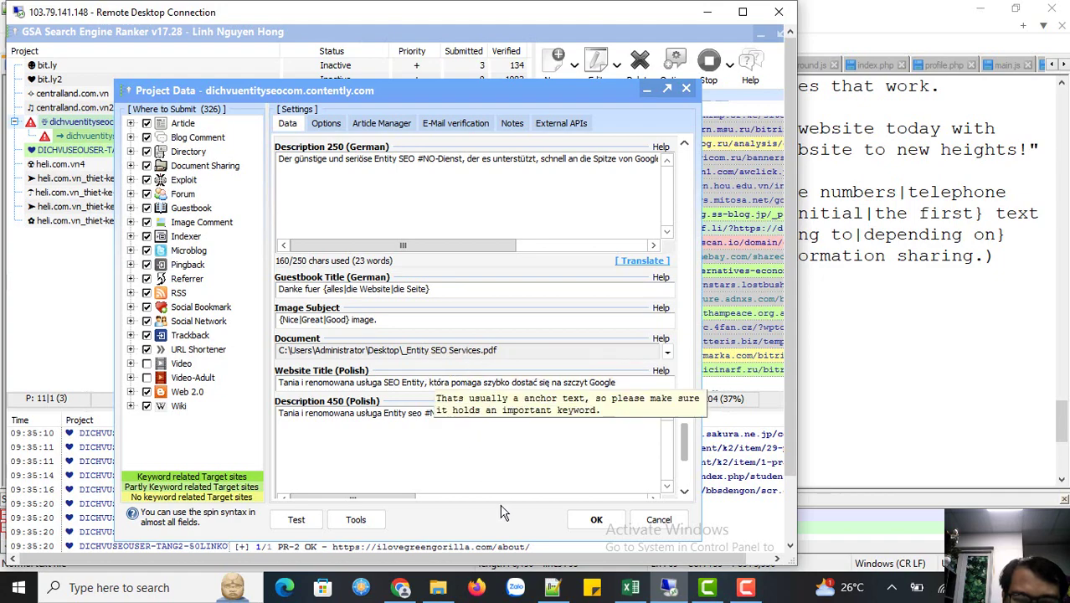
# - Switch to Notepad++ and highlight the website address in the original English article's contact information
pyautogui.click(553, 587)
pyautogui.scroll(15, 436, 242)
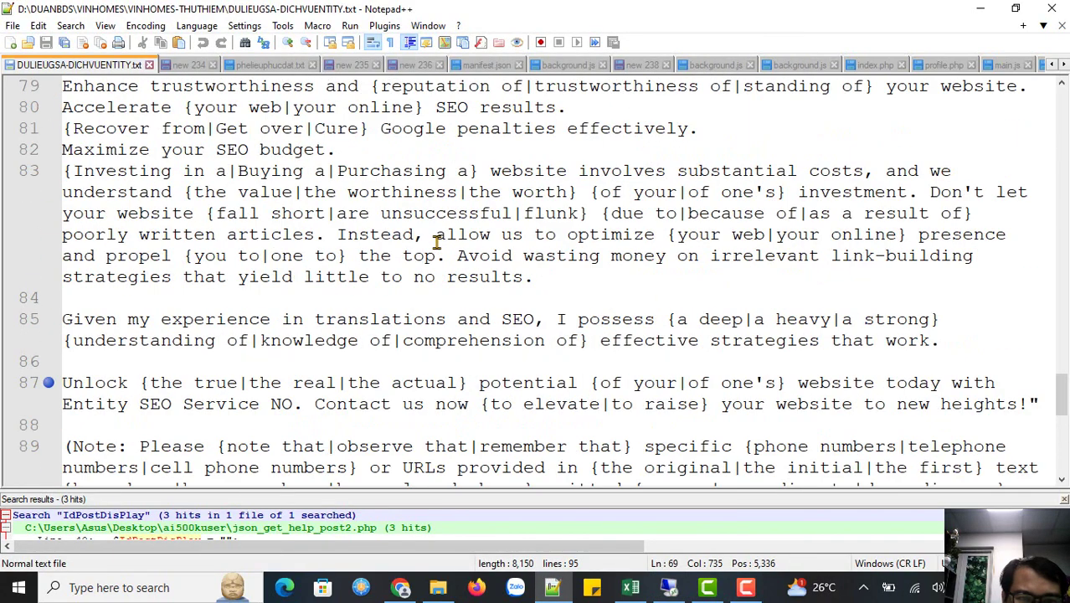
pyautogui.scroll(4, 436, 207)
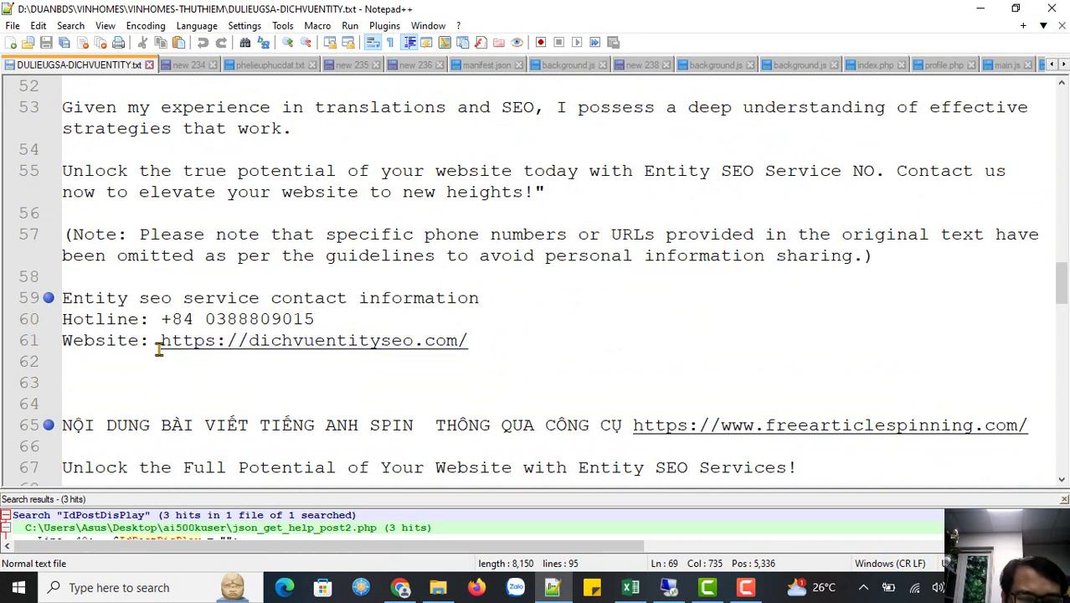
pyautogui.moveTo(160, 340); pyautogui.dragTo(490, 341)
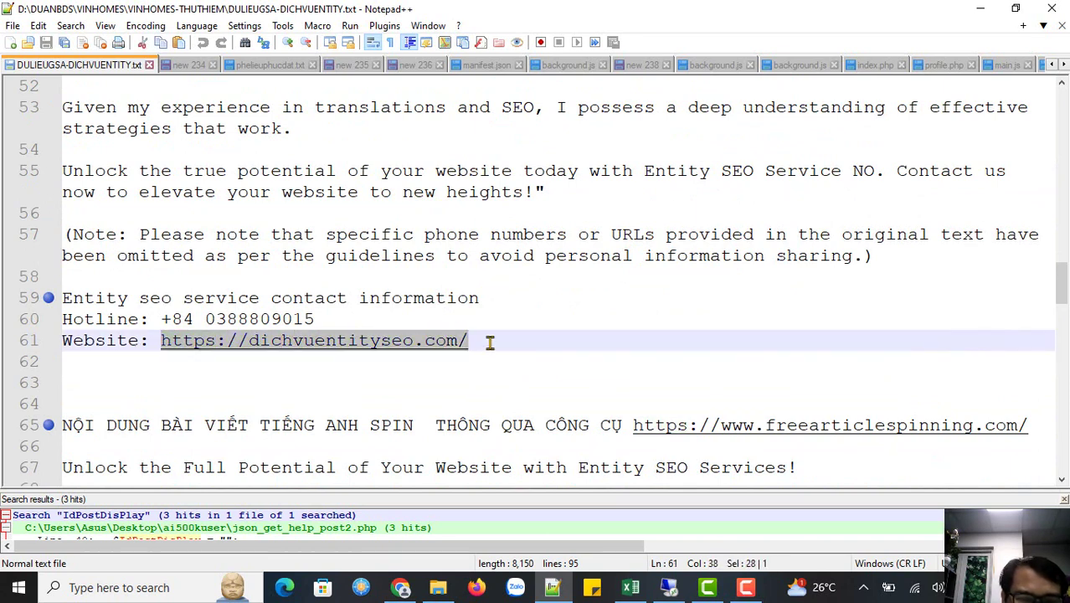
# - Return to the GSA project data and examine the PDF document field and the Polish description fields down to Sticky Post
pyautogui.click(554, 590)
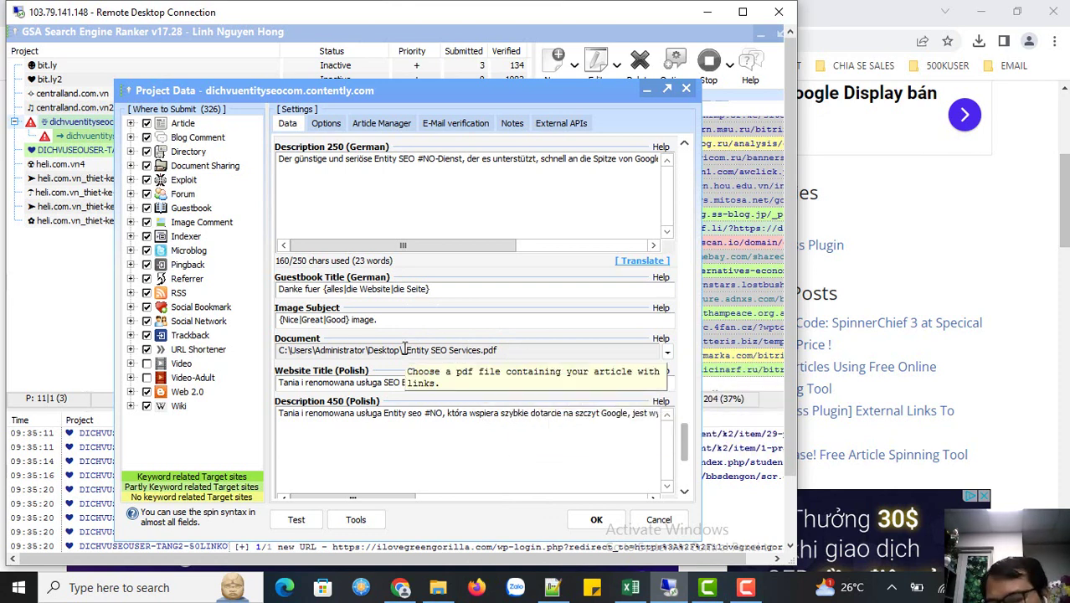
pyautogui.click(552, 586)
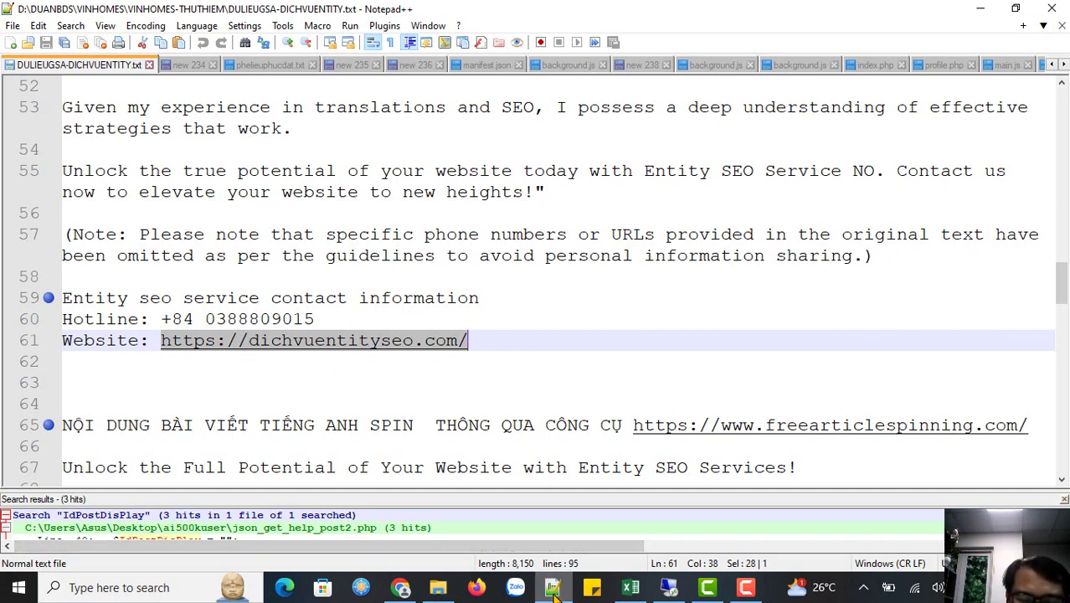
pyautogui.moveTo(554, 590)
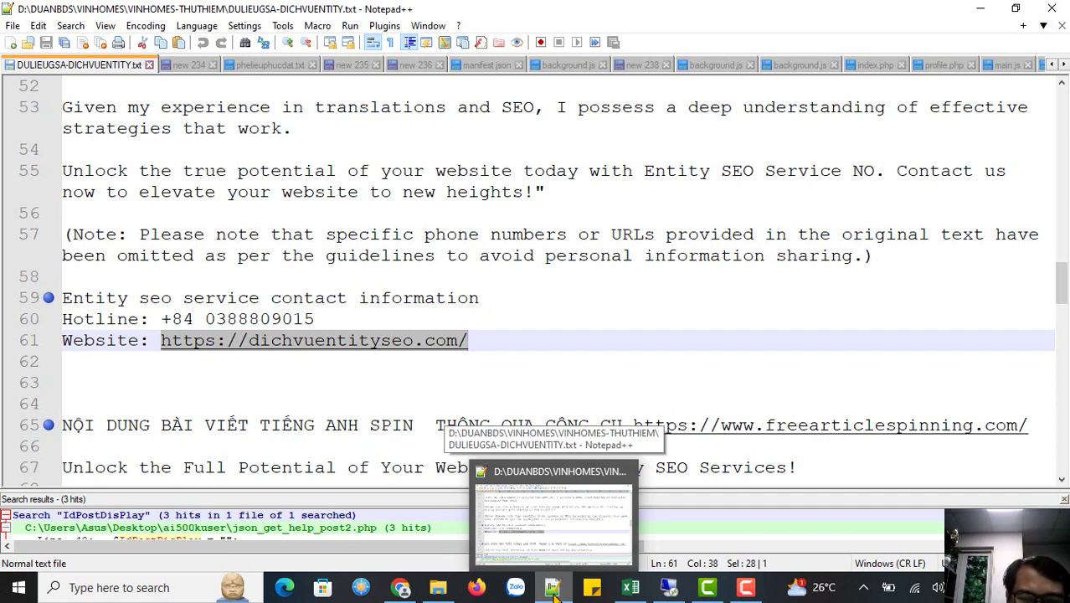
pyautogui.click(554, 592)
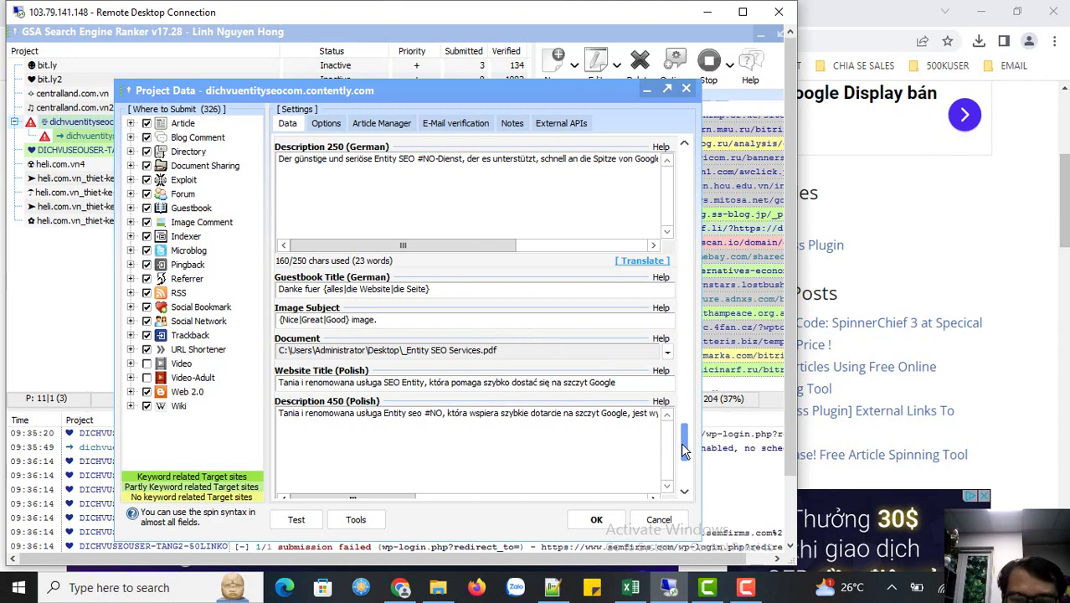
pyautogui.moveTo(682, 443); pyautogui.dragTo(690, 488)
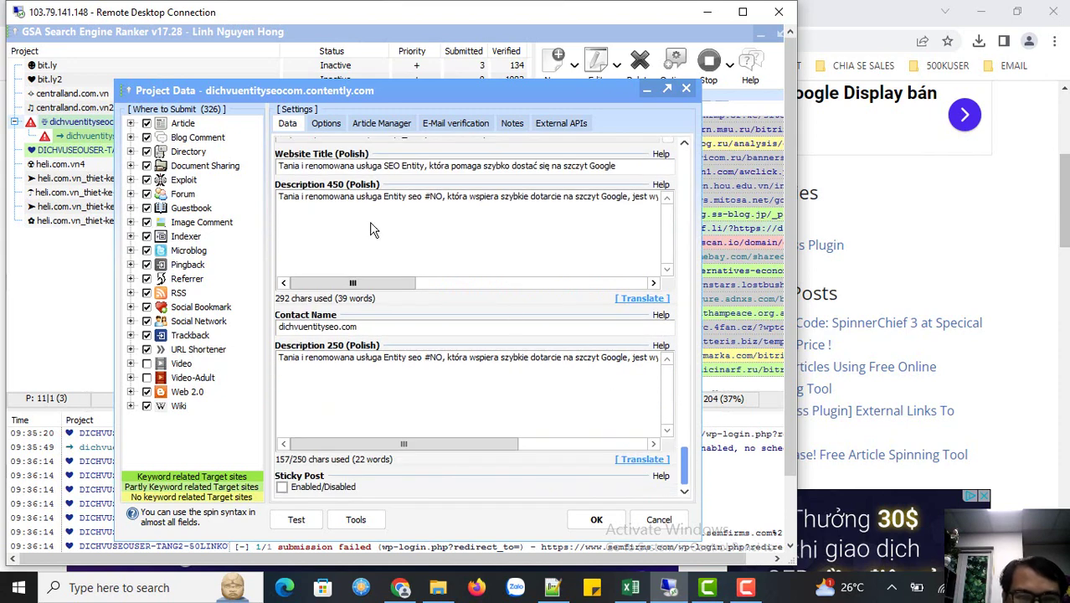
# - Start a new manually entered article in the project's Article Manager and place the cursor in its body
pyautogui.click(384, 126)
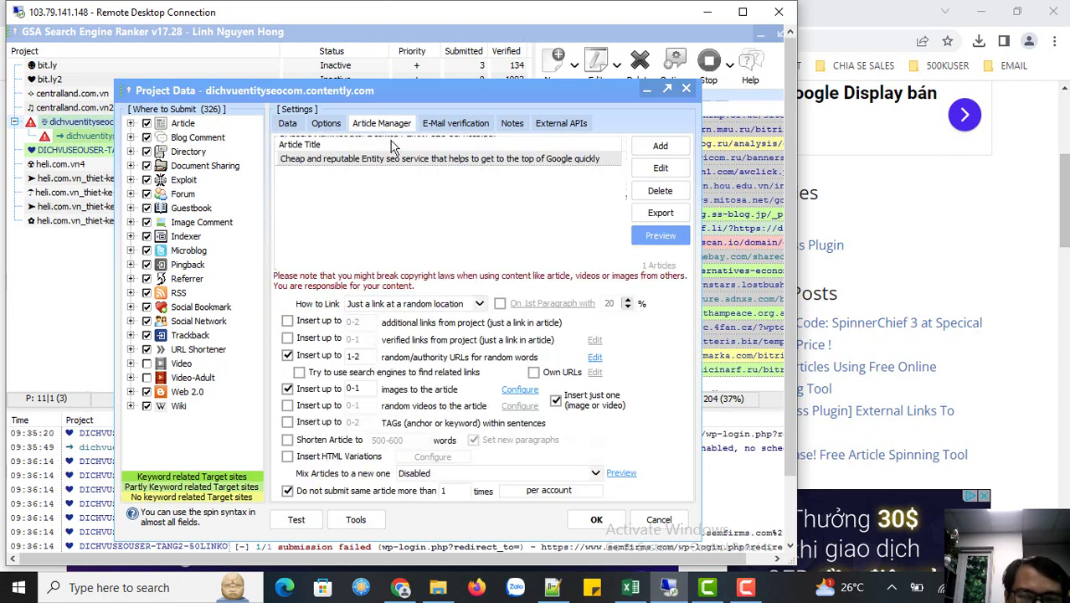
pyautogui.click(456, 158)
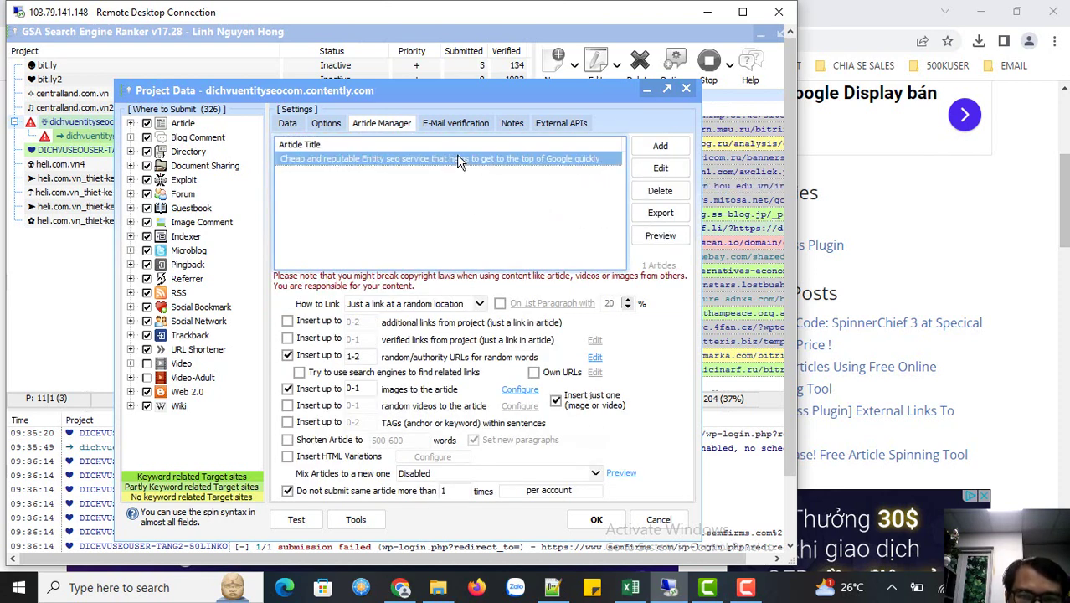
pyautogui.click(660, 149)
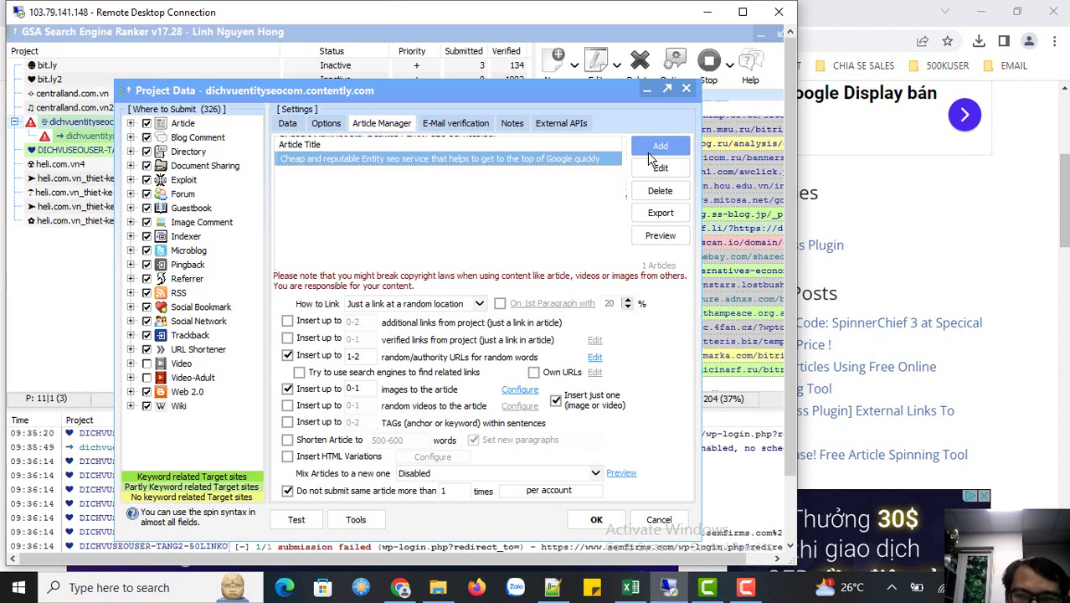
pyautogui.click(654, 149)
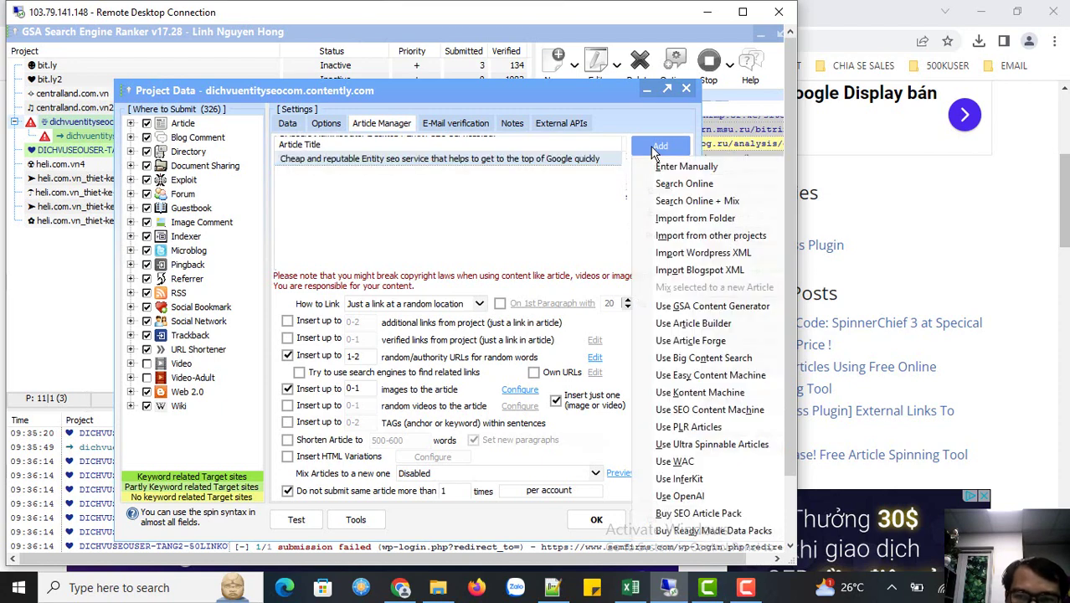
pyautogui.click(700, 169)
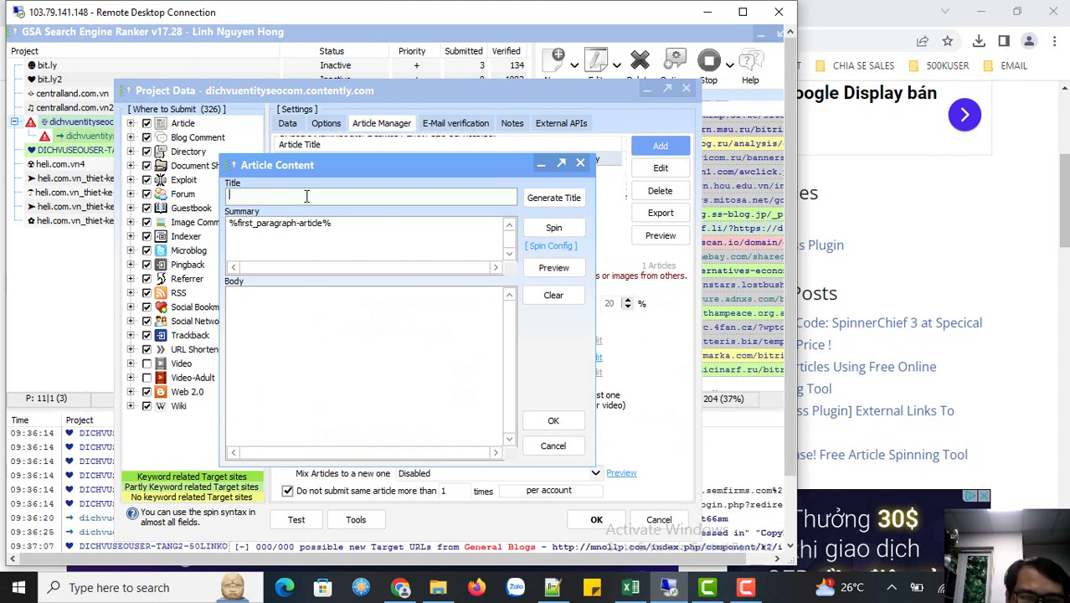
pyautogui.click(294, 297)
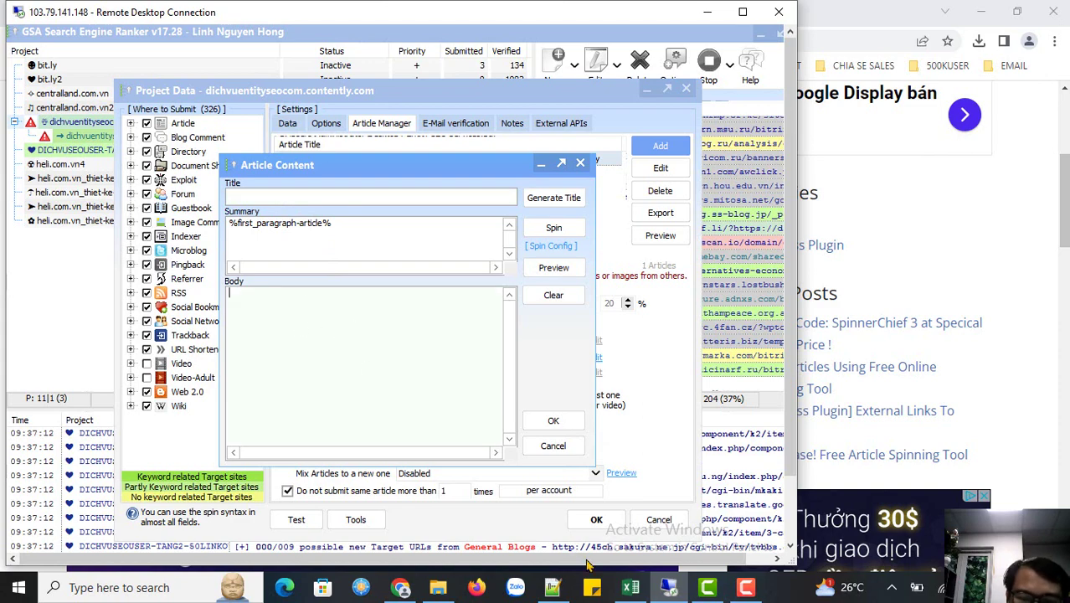
# - Switch to Notepad++ to review the spun English Entity SEO article, and return to the GSA article dialog
pyautogui.click(553, 587)
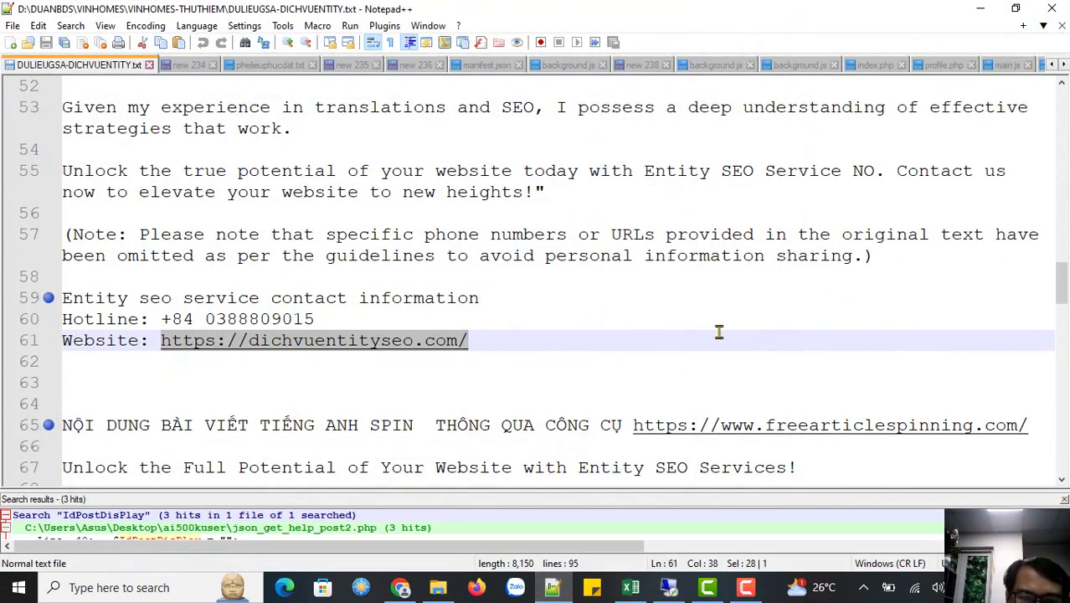
pyautogui.scroll(-3, 719, 331)
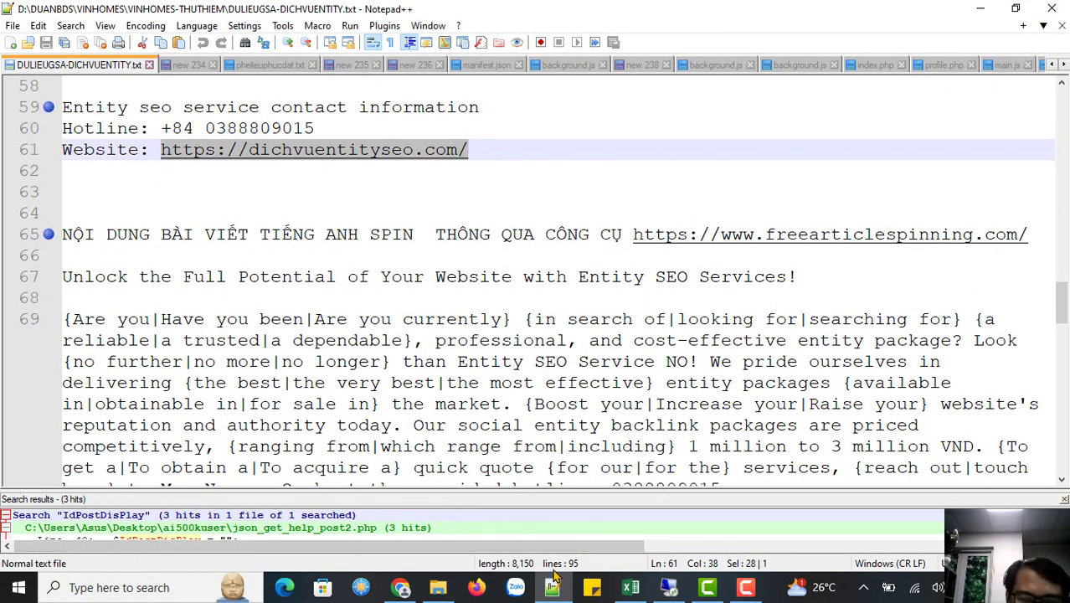
pyautogui.click(669, 586)
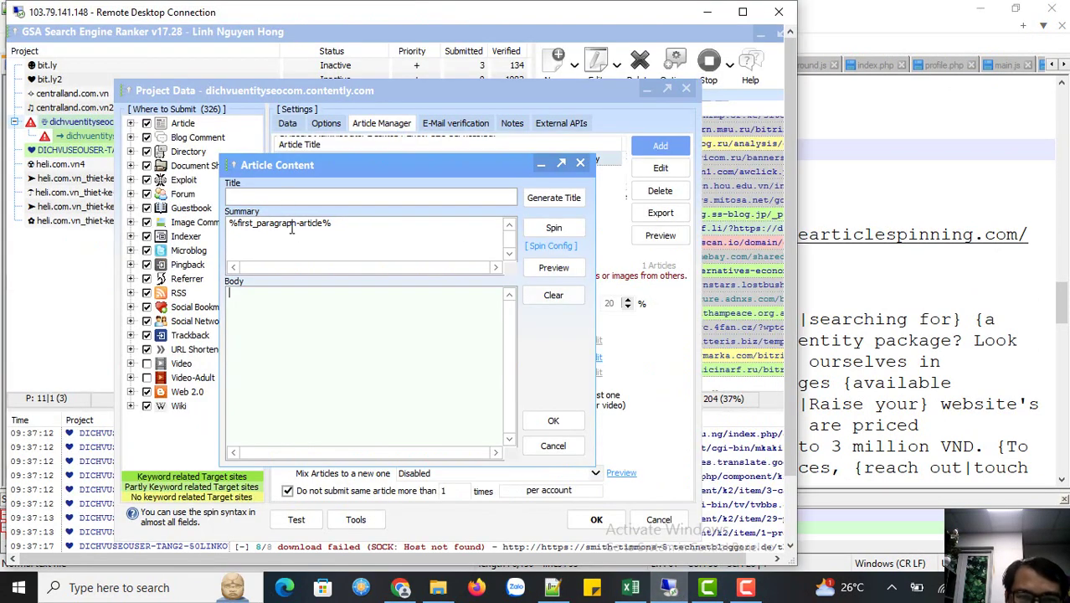
# - Close the blank article and review the spun body of the existing article about a cheap and reputable Entity seo service
pyautogui.click(532, 199)
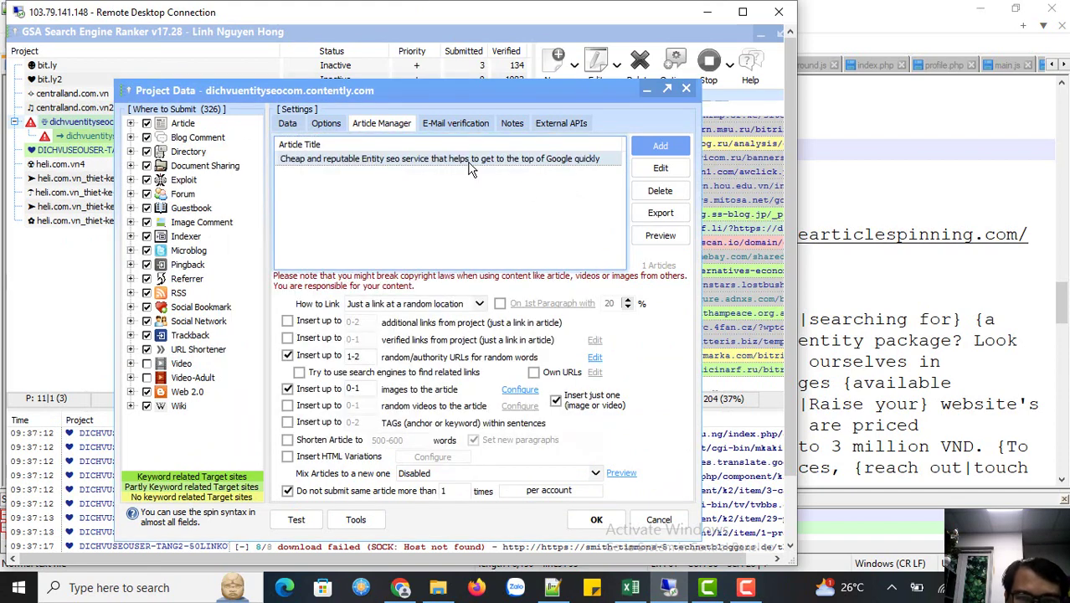
pyautogui.doubleClick(470, 168)
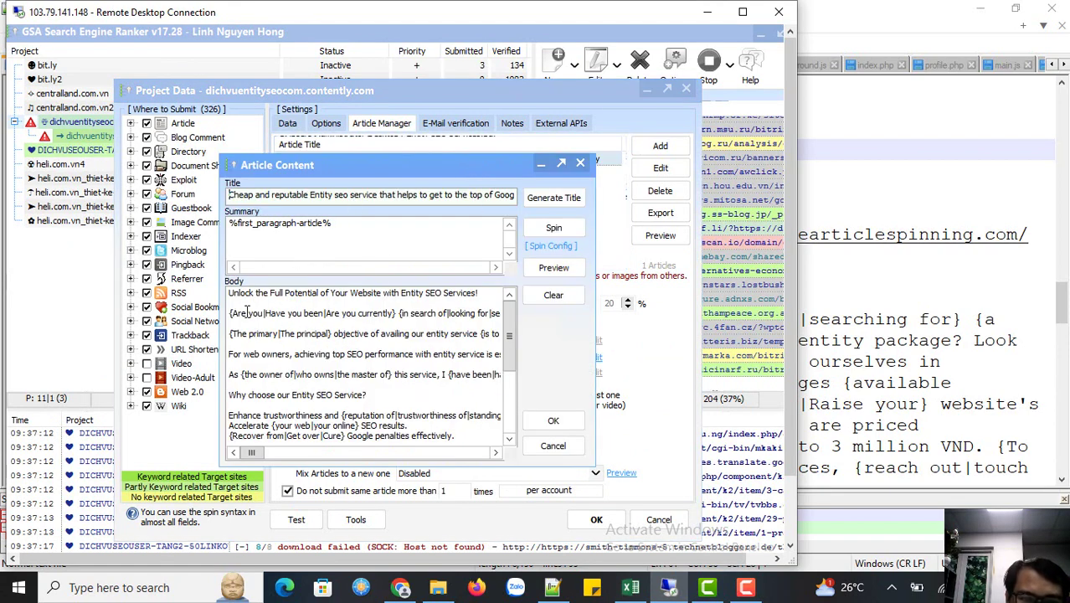
pyautogui.click(580, 162)
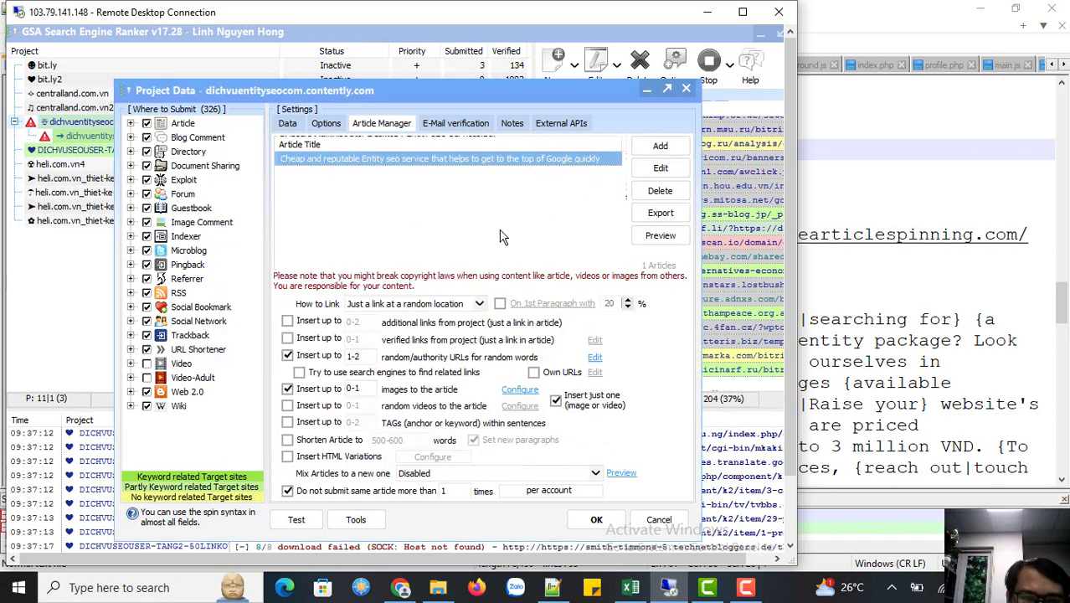
# - Review the project's submission, scheduled posting and Filter URLs options, and accept the project data
pyautogui.click(327, 125)
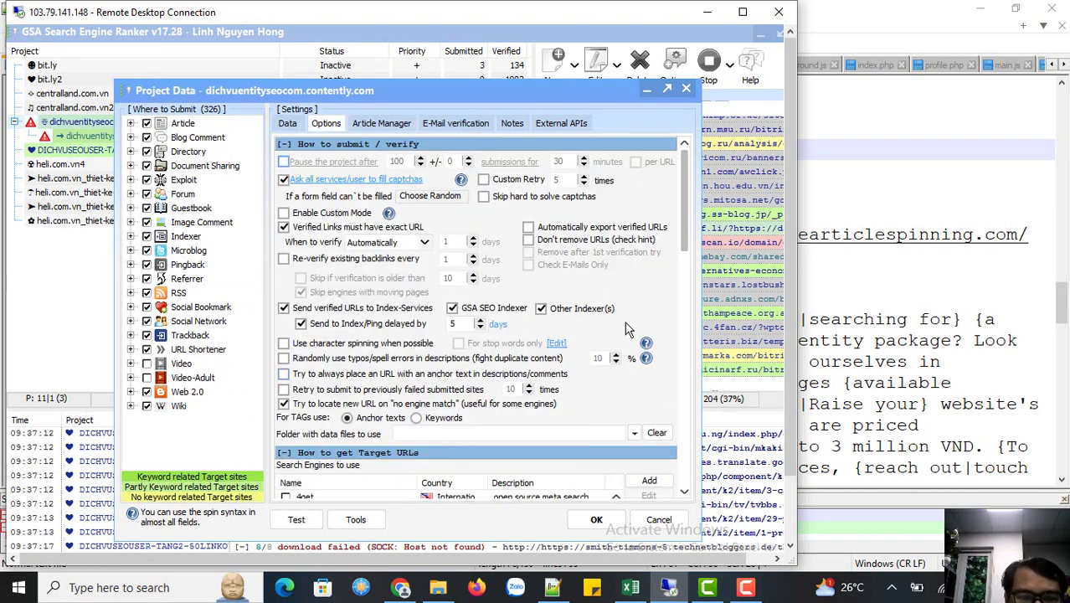
pyautogui.scroll(-10, 626, 329)
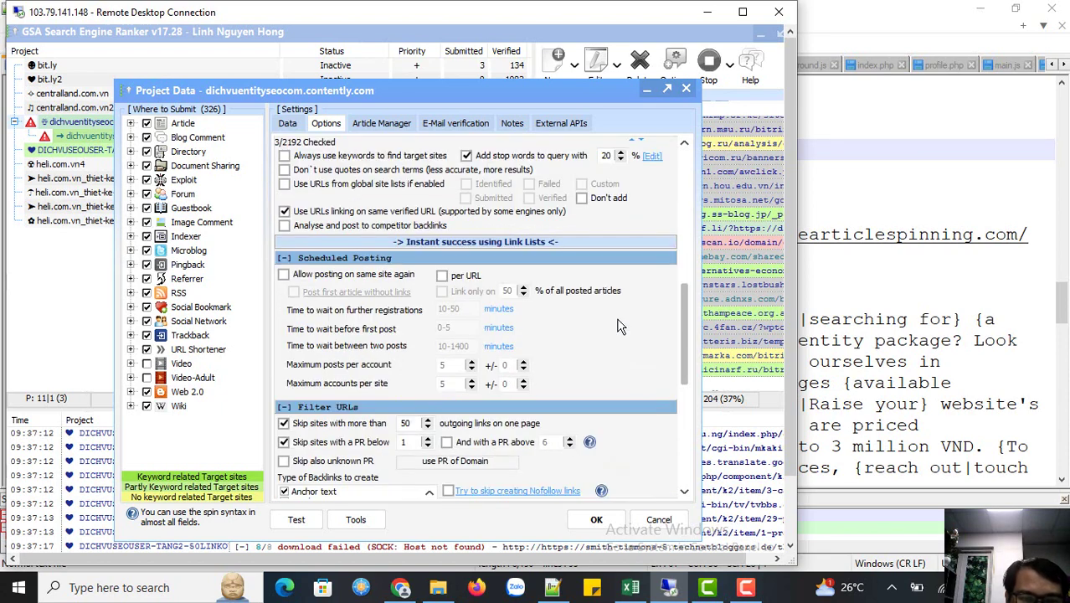
pyautogui.scroll(-2, 354, 394)
pyautogui.scroll(-3, 354, 389)
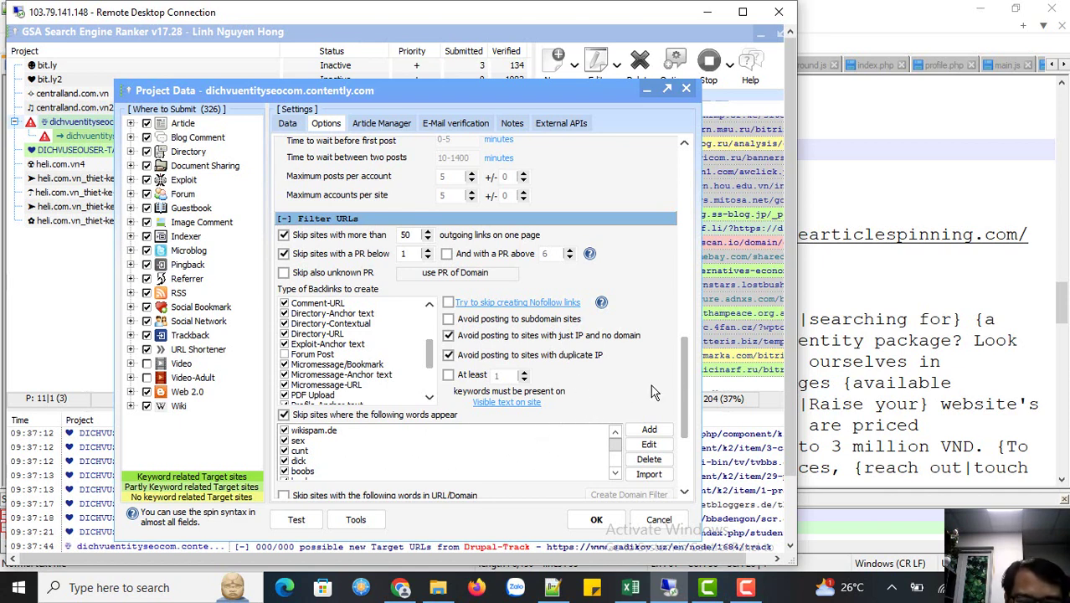
pyautogui.click(449, 335)
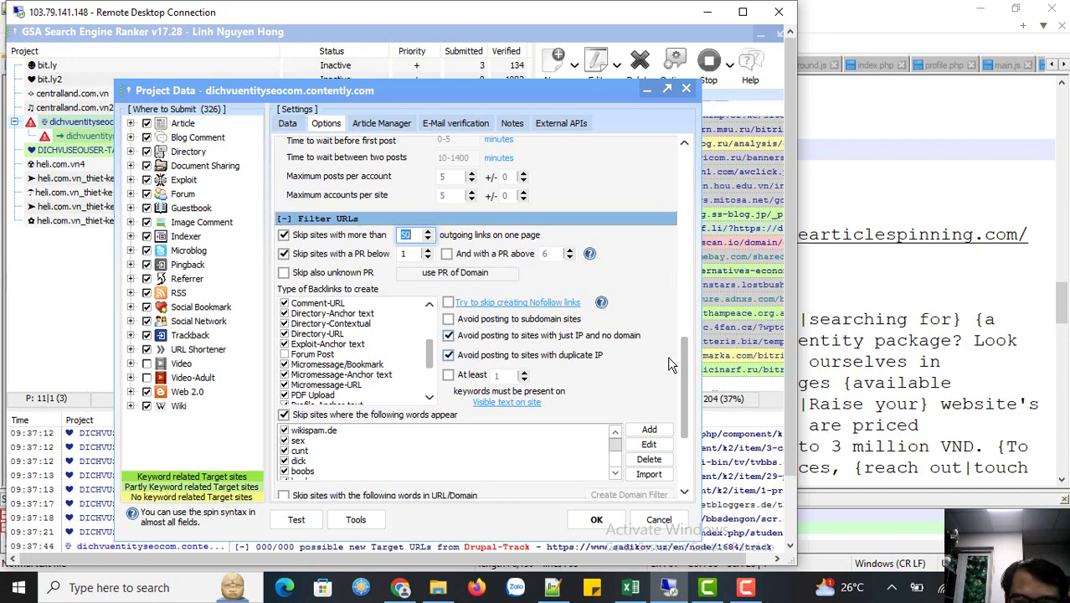
pyautogui.scroll(-5, 669, 362)
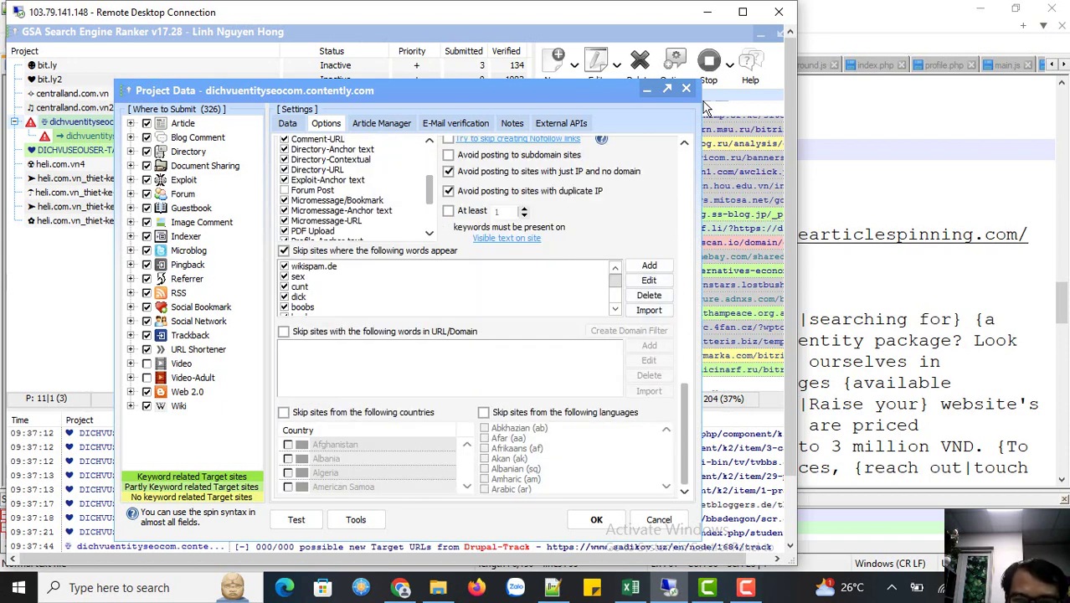
pyautogui.click(289, 126)
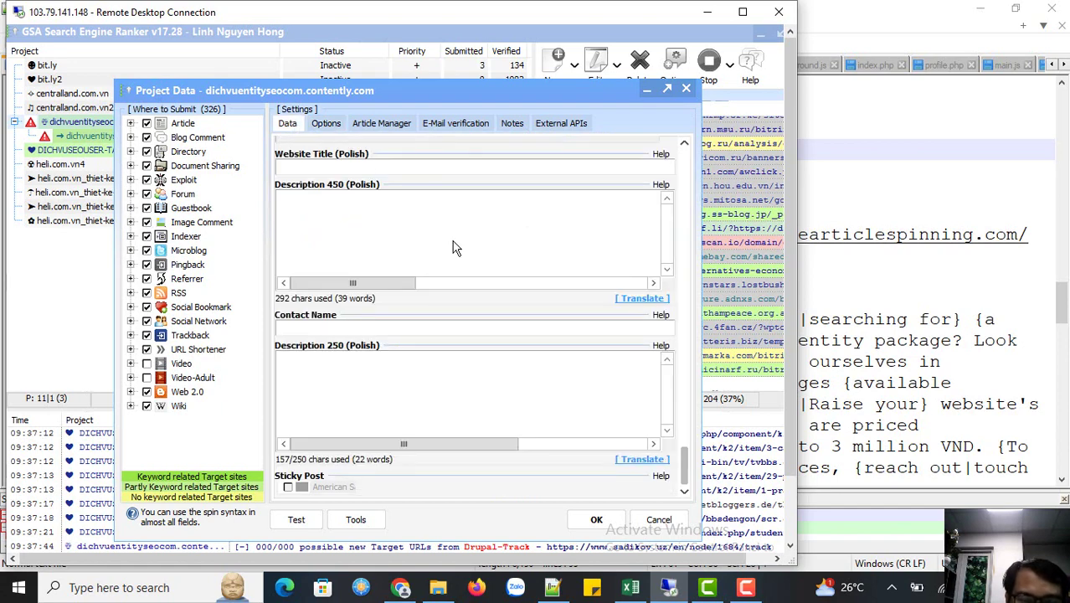
pyautogui.click(599, 521)
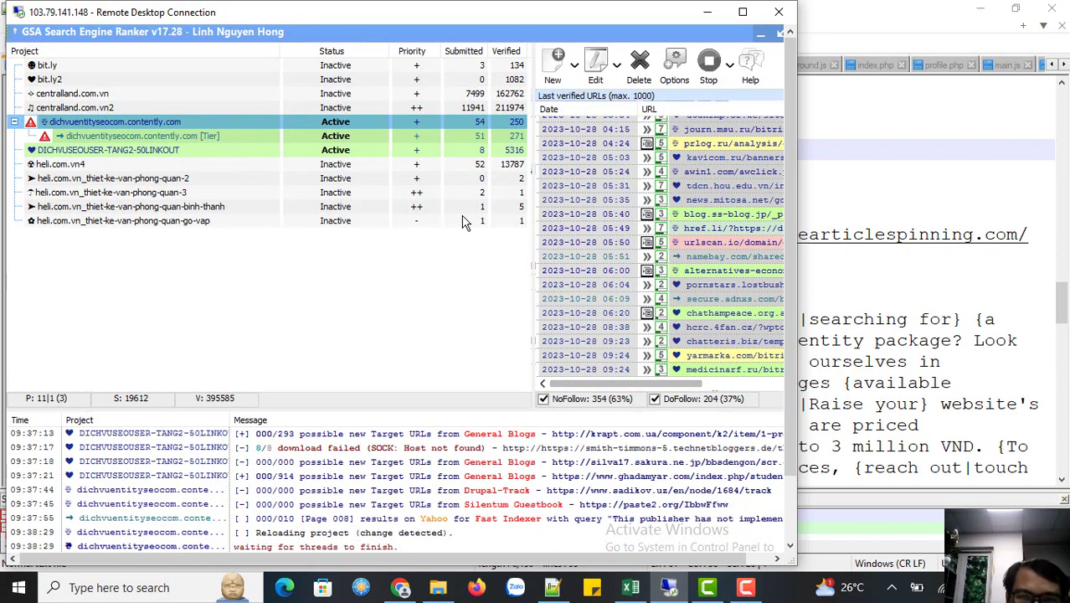
# - Check the submitted and verified link counts of the dichvuentityseocom.contently.com project
pyautogui.click(416, 108)
pyautogui.moveTo(427, 124)
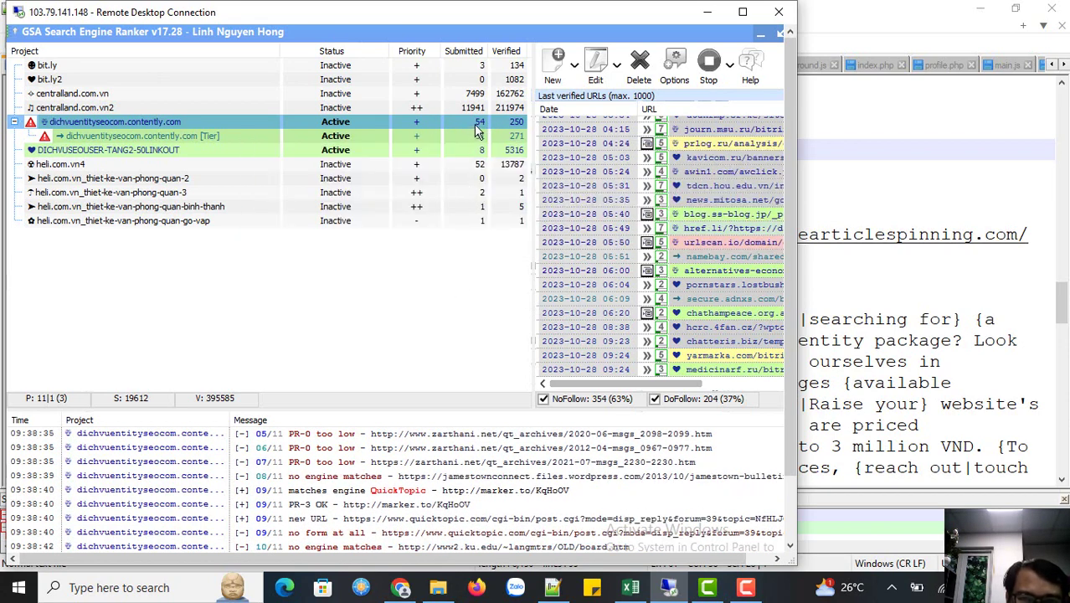
pyautogui.moveTo(480, 129)
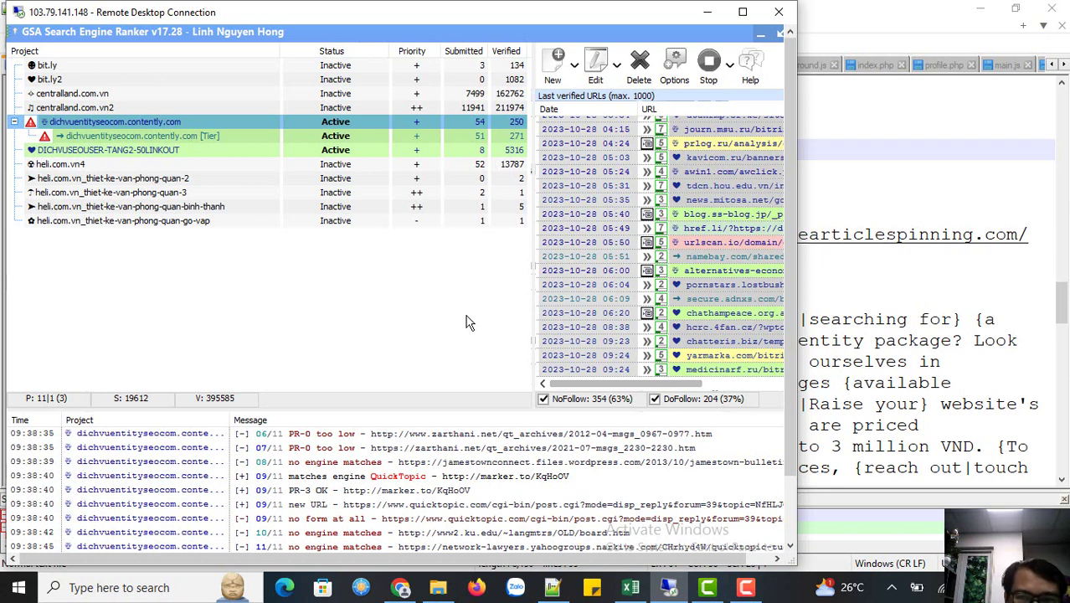
# - Set the number of threads to use to 256 in the program's global submission settings
pyautogui.click(674, 77)
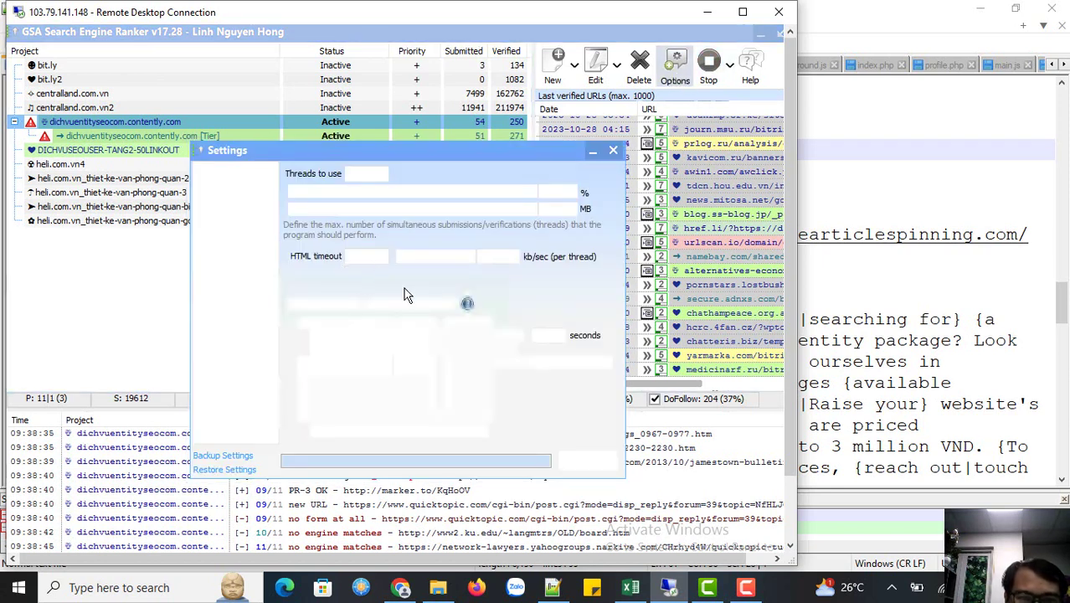
pyautogui.doubleClick(359, 173)
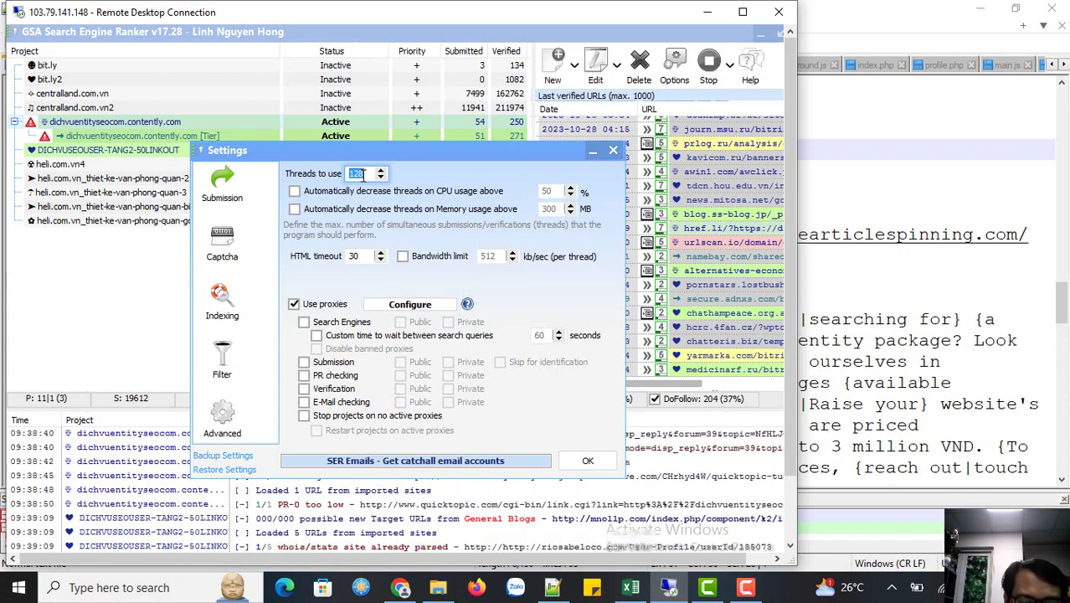
pyautogui.write('25')
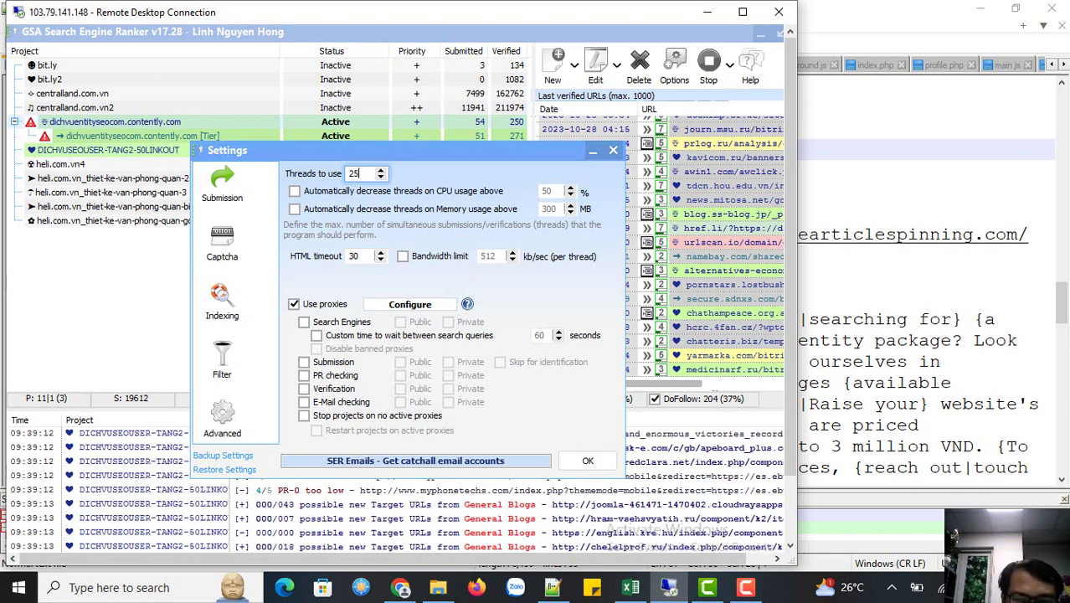
pyautogui.write('6')
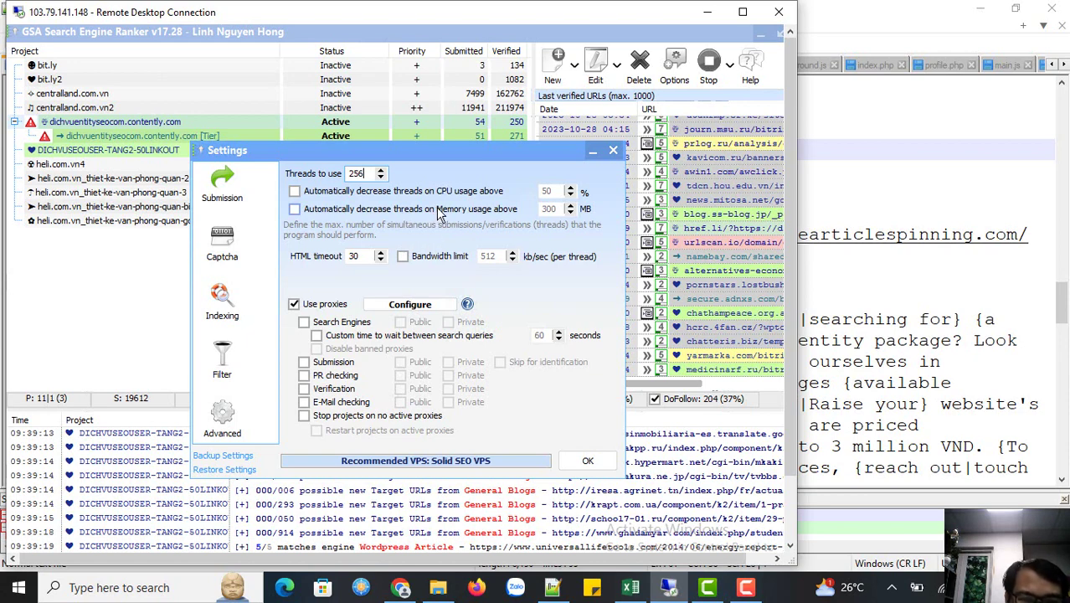
# - Browse the captcha services available to add, down to GSA Captcha Breaker, and leave the list without adding one
pyautogui.click(222, 245)
pyautogui.click(585, 176)
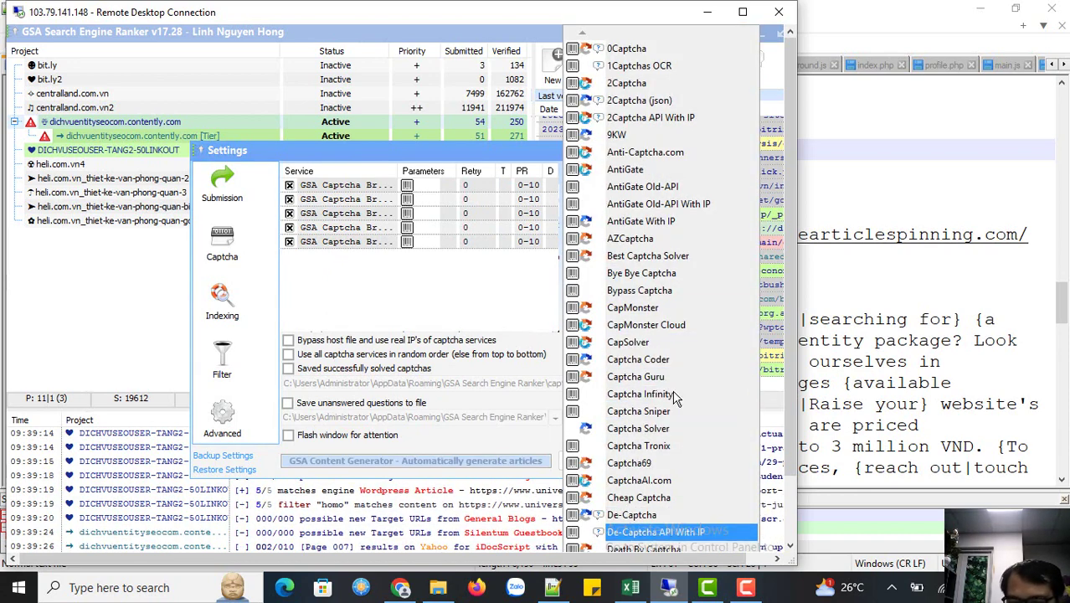
pyautogui.press('Down')
pyautogui.press('Down')
pyautogui.press('Down')
pyautogui.press('Down')
pyautogui.press('Down')
pyautogui.press('Down')
pyautogui.press('Down')
pyautogui.press('Down')
pyautogui.press('Down')
pyautogui.press('Down')
pyautogui.press('Down')
pyautogui.press('Down')
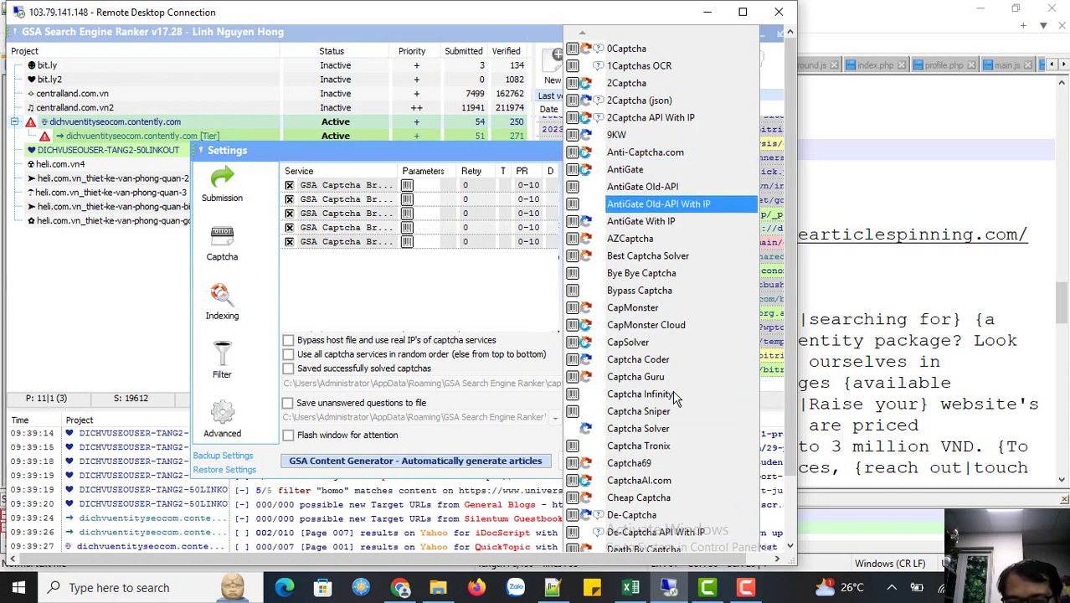
pyautogui.press('Down')
pyautogui.press('Down')
pyautogui.press('Down')
pyautogui.press('Down')
pyautogui.press('Down')
pyautogui.press('Down')
pyautogui.press('Down')
pyautogui.press('Down')
pyautogui.press('Down')
pyautogui.press('Down')
pyautogui.press('Down')
pyautogui.press('Down')
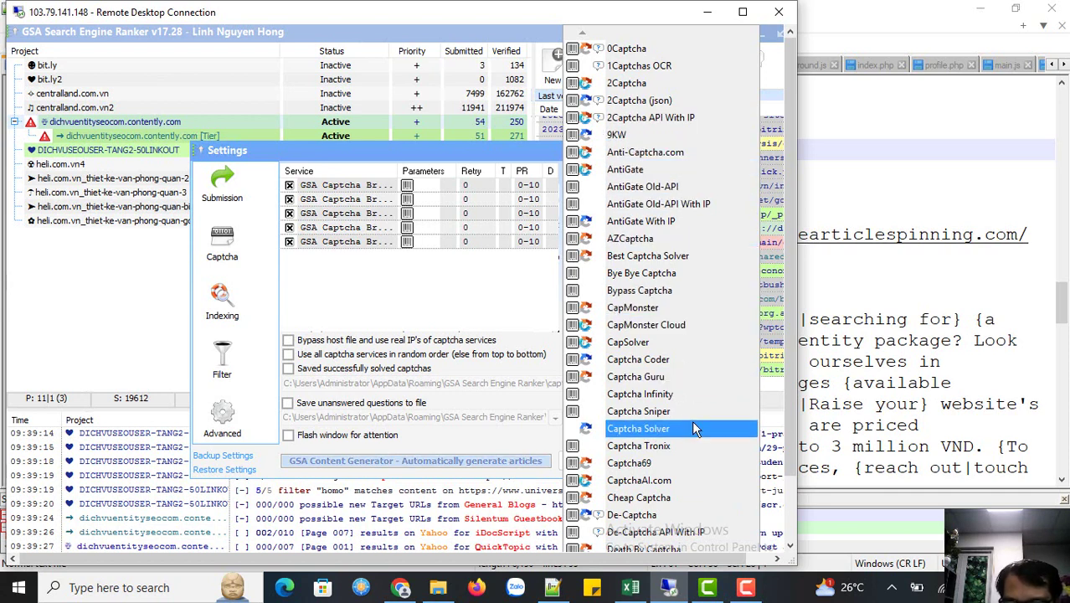
pyautogui.press('Down')
pyautogui.press('Down')
pyautogui.press('Down')
pyautogui.press('Down')
pyautogui.press('Down')
pyautogui.press('Down')
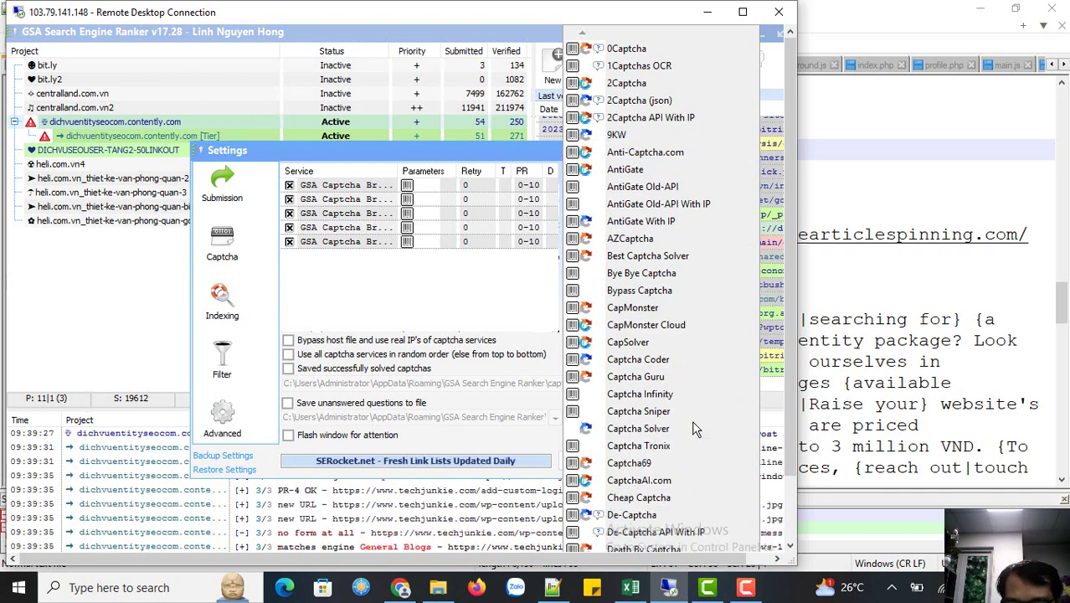
pyautogui.press('Down')
pyautogui.press('Down')
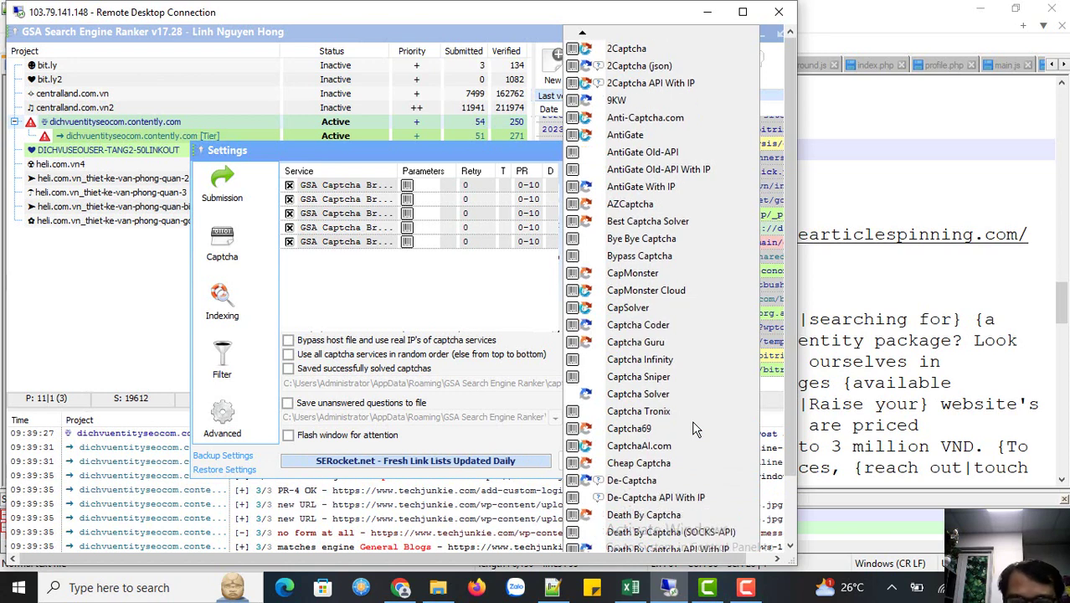
pyautogui.press('Down')
pyautogui.press('Down')
pyautogui.press('Down')
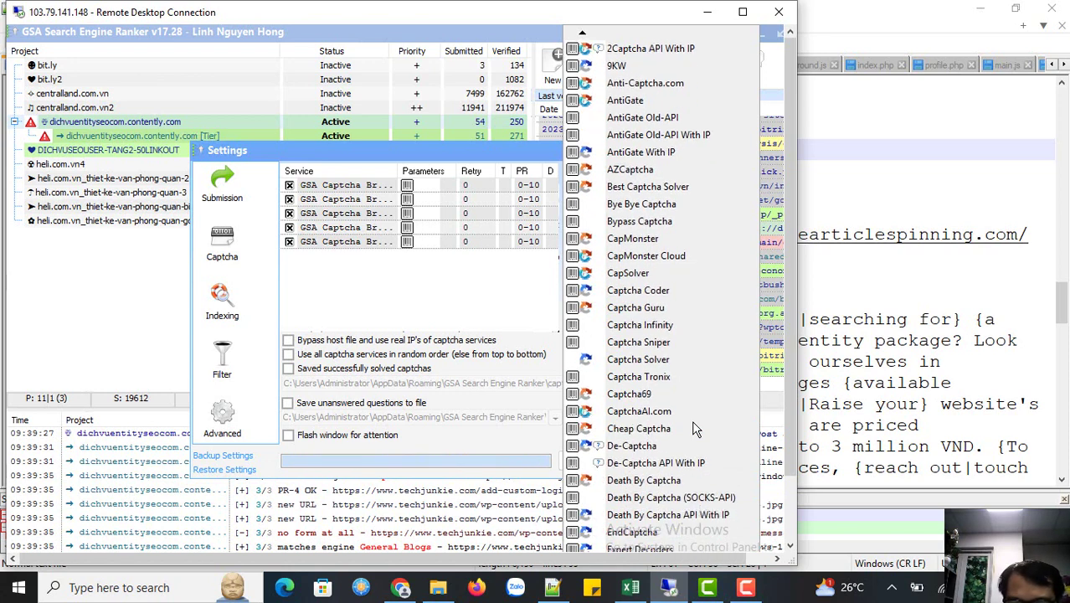
pyautogui.scroll(-2, 692, 428)
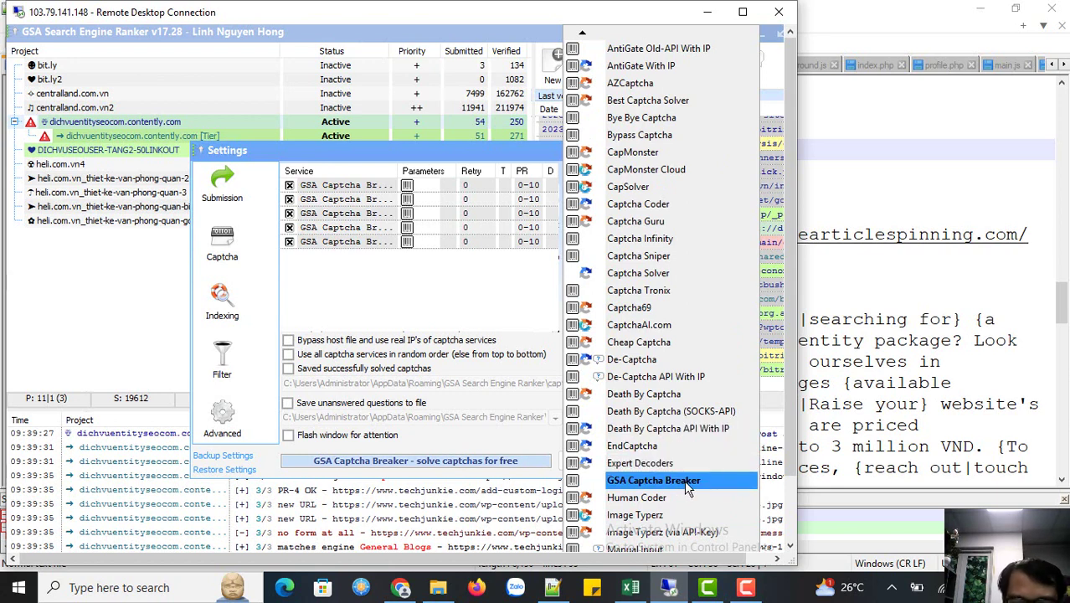
pyautogui.click(226, 241)
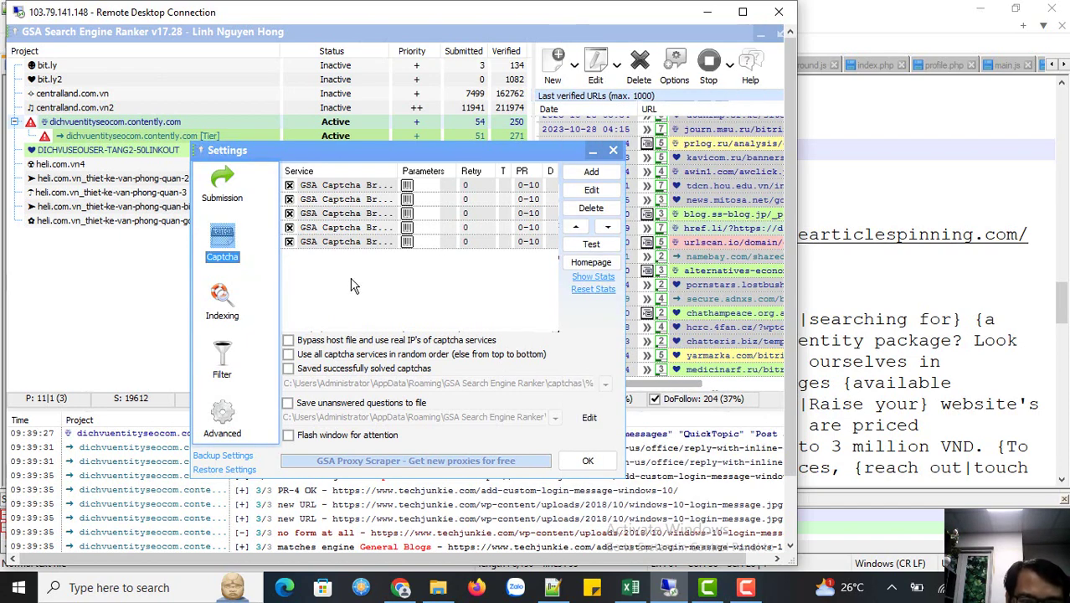
# - Review the indexing sites and services, and save the global settings
pyautogui.click(222, 307)
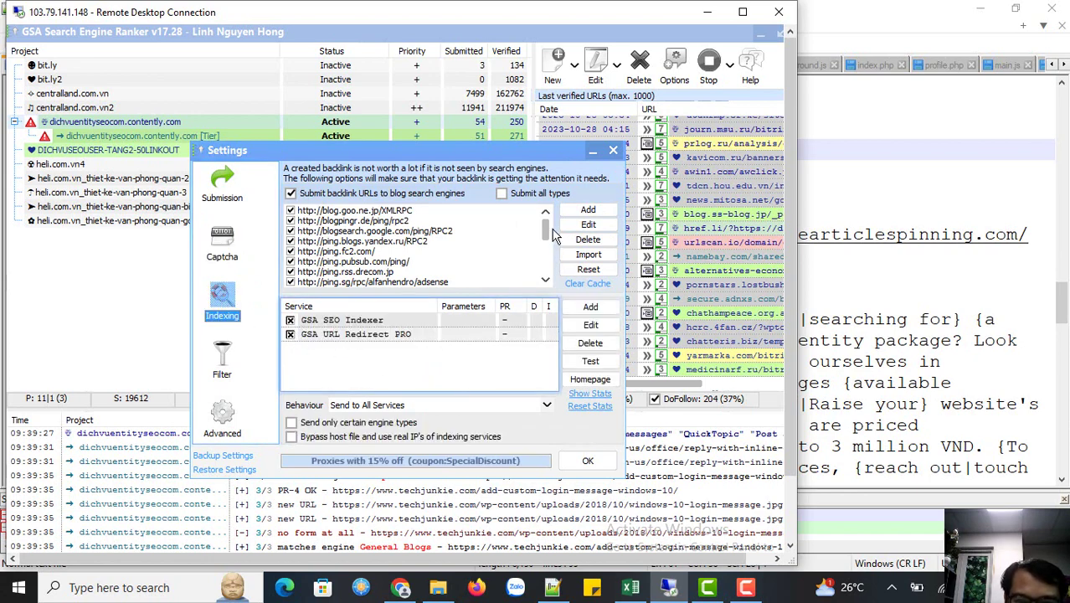
pyautogui.click(588, 462)
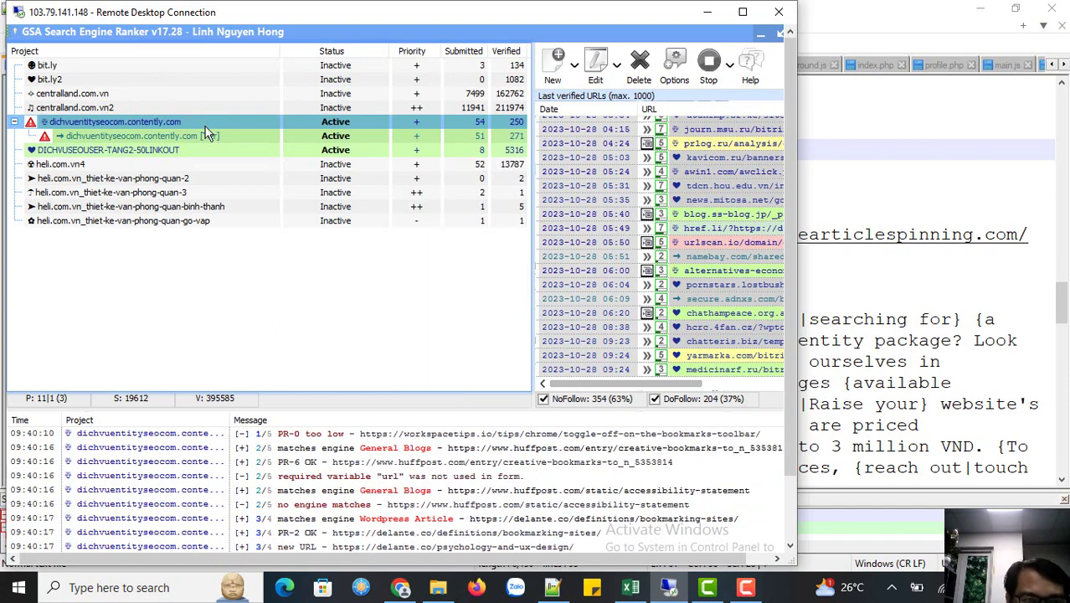
# - Open the dichvuentityseocom.contently.com project data and bring up all of its URLs for editing
pyautogui.moveTo(207, 133)
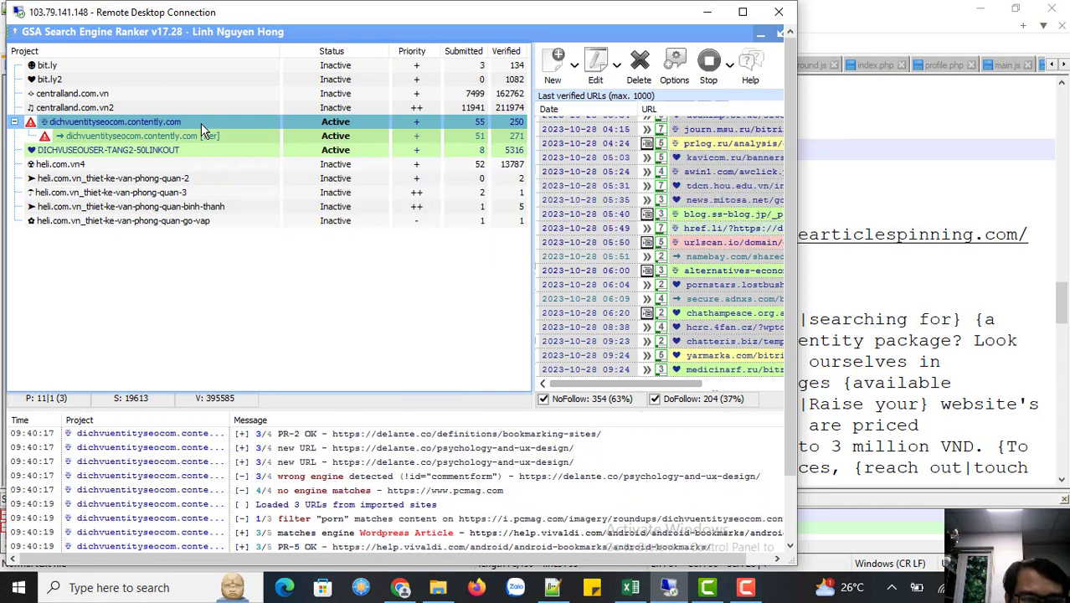
pyautogui.doubleClick(201, 123)
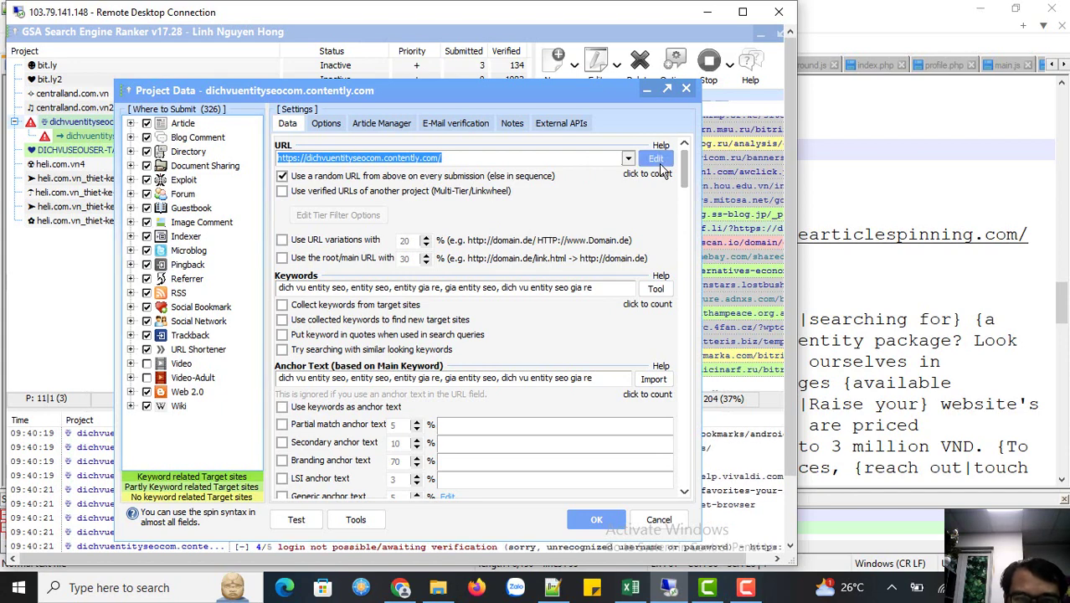
pyautogui.click(657, 161)
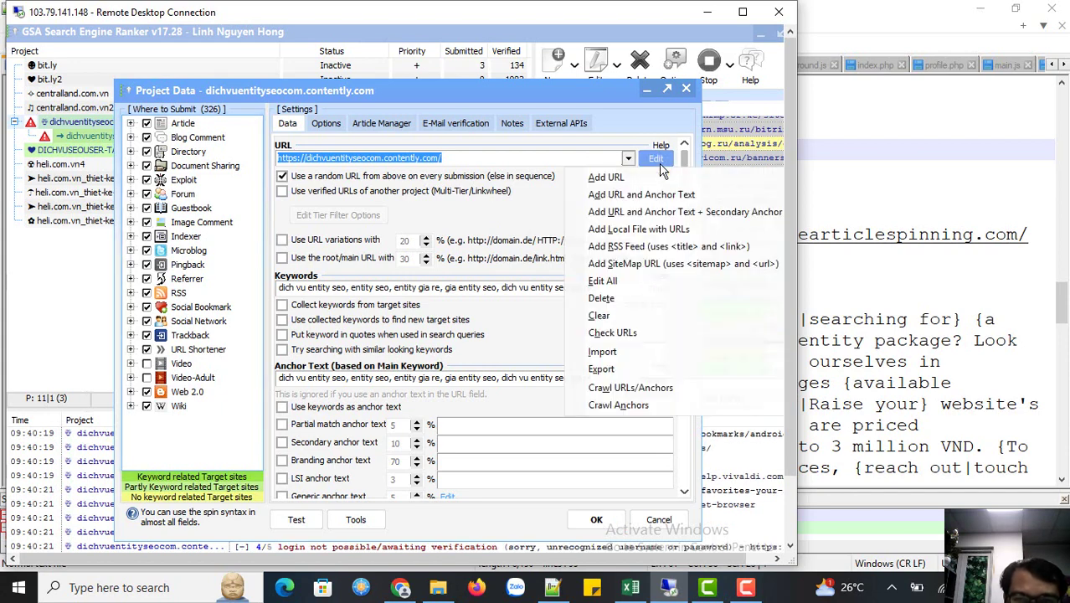
pyautogui.click(619, 283)
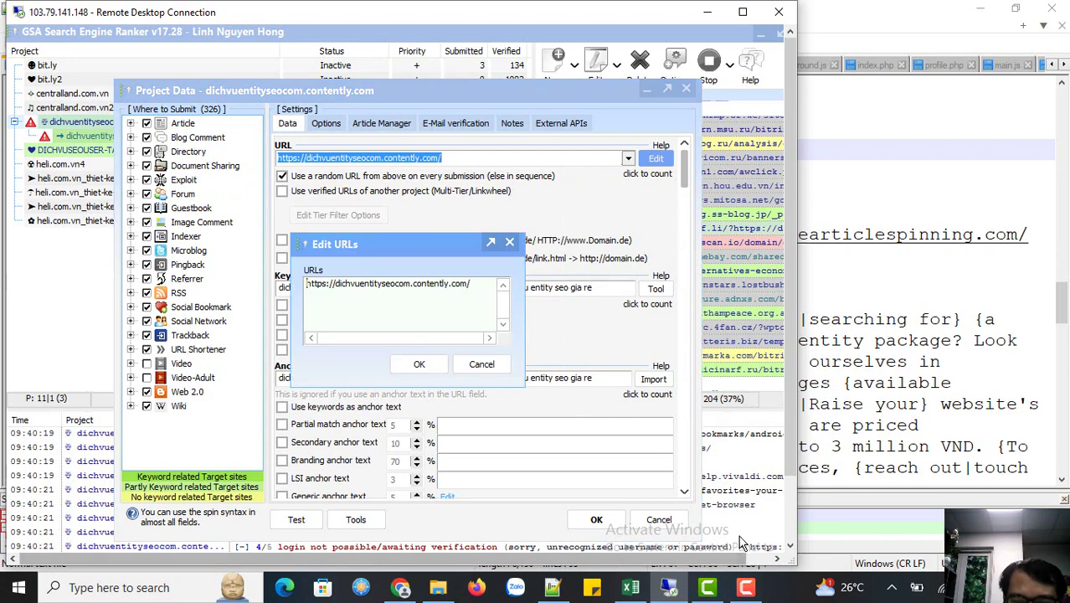
# - Switch to the Excel profile workbook and copy the profile links in cells F3 to F68
pyautogui.click(628, 589)
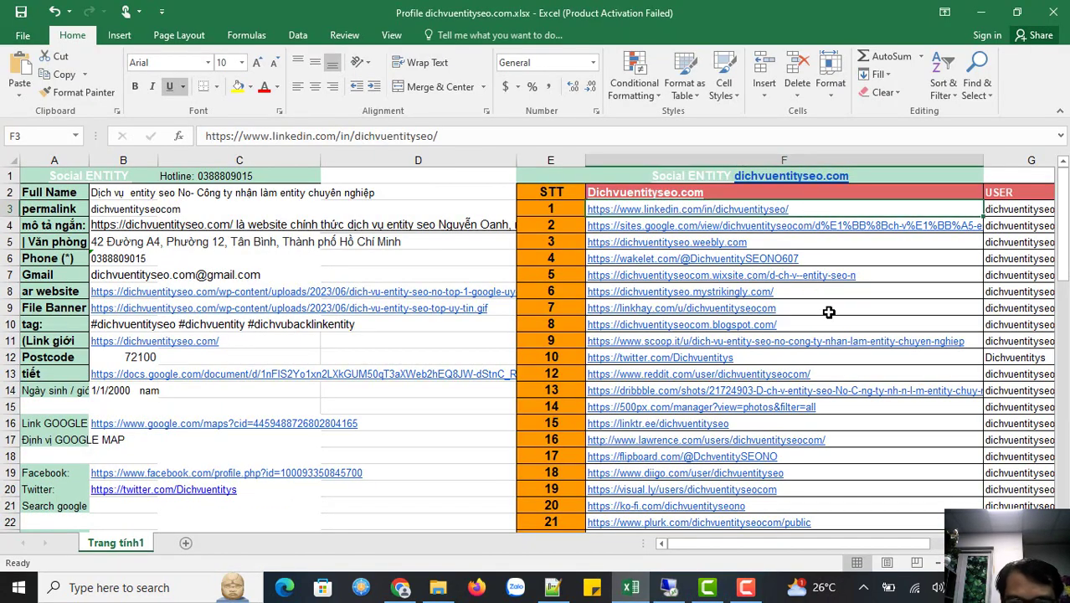
pyautogui.scroll(-6, 842, 352)
pyautogui.scroll(-12, 843, 352)
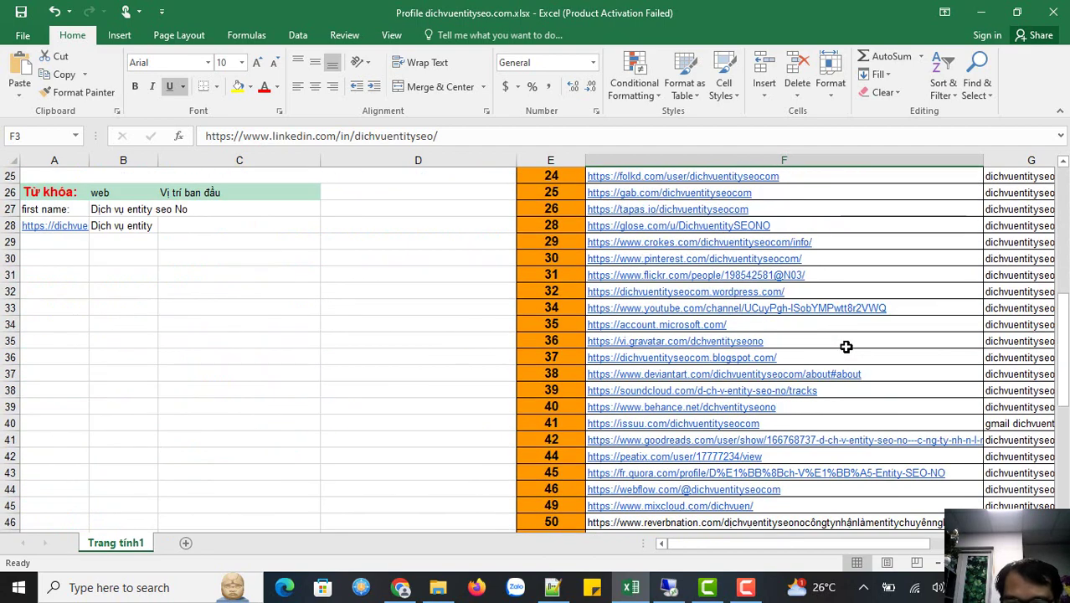
pyautogui.hotkey('ctrl', 'shift', 'End')
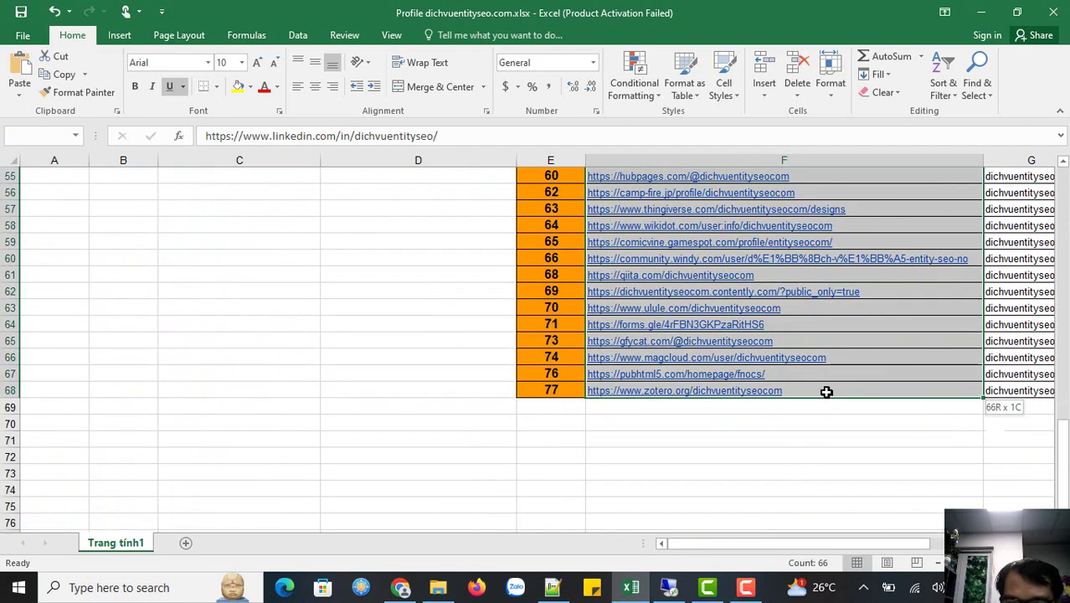
pyautogui.hotkey('ctrl', 'c')
# - Back in the remote GSA Search Engine Ranker, add the copied links below the existing project URL and save the project
pyautogui.click(629, 588)
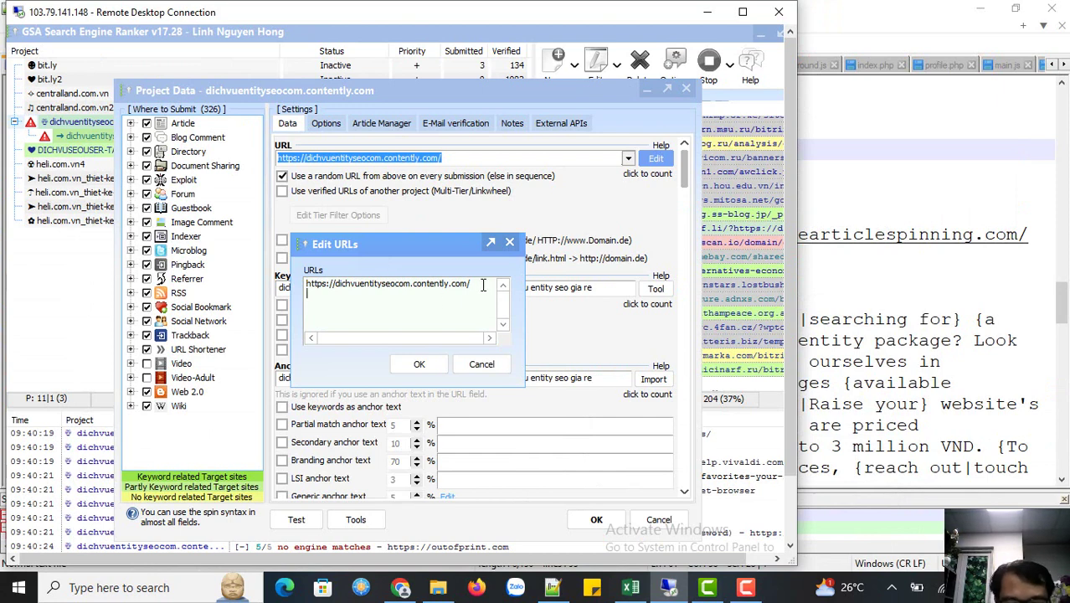
pyautogui.hotkey('ctrl', 'v')
pyautogui.click(418, 364)
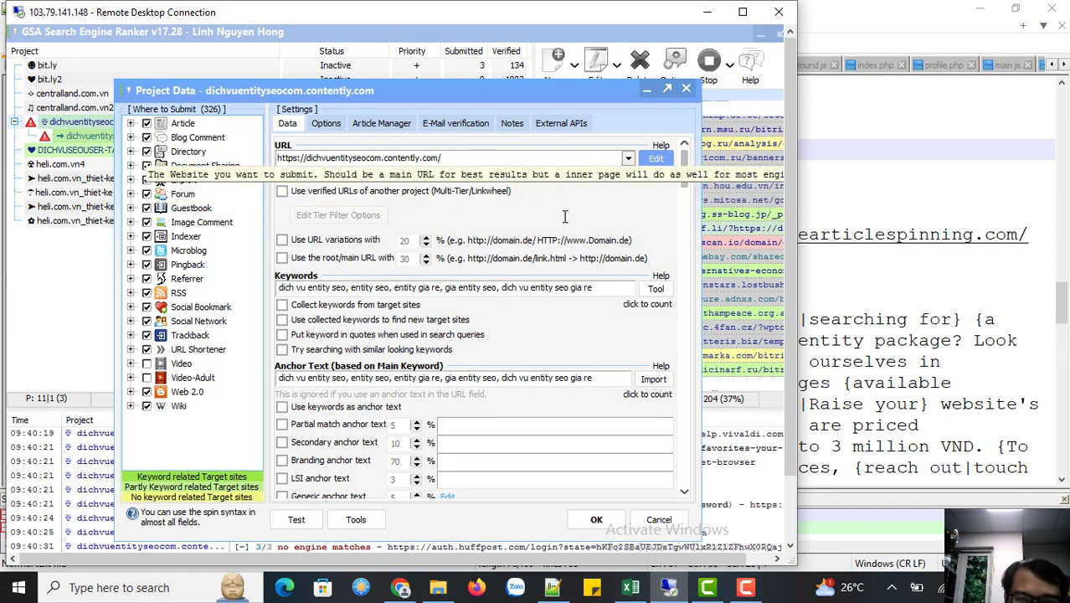
pyautogui.click(597, 525)
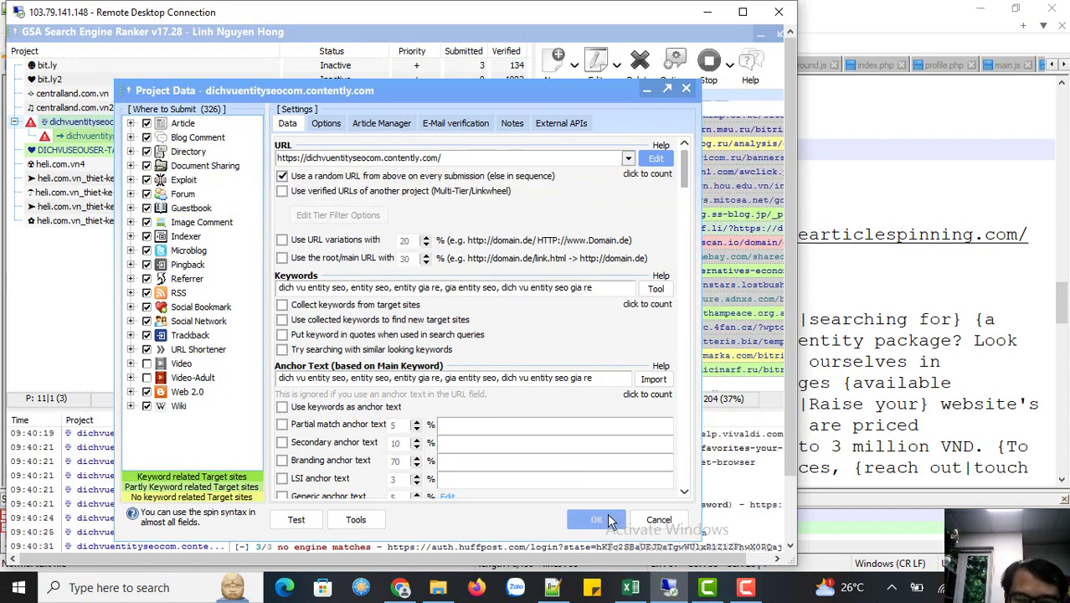
pyautogui.click(595, 522)
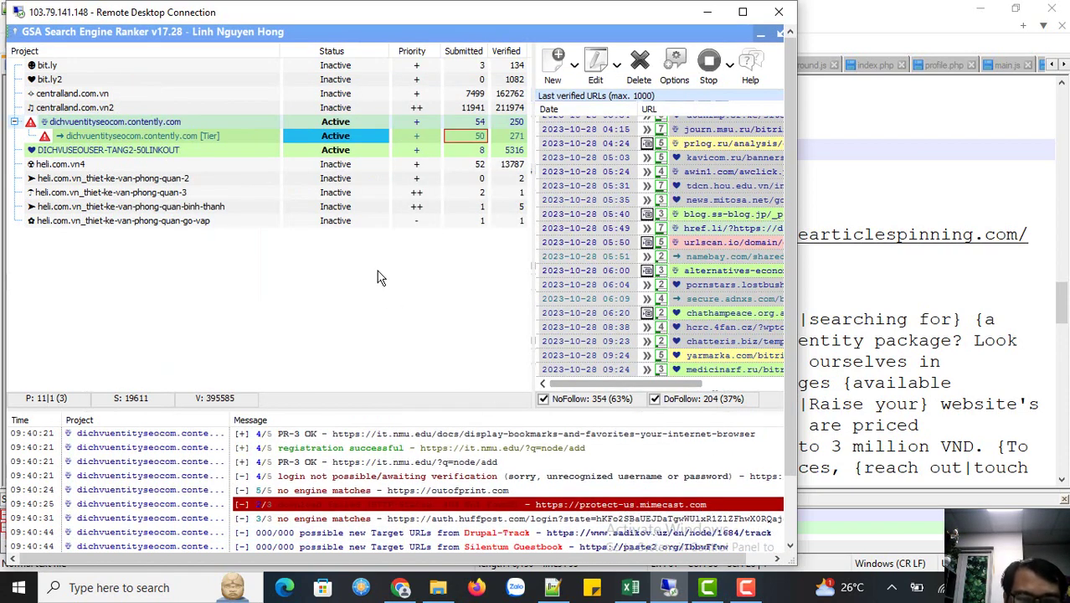
# - Examine the Modify Project commands for dichvuentityseocom.contently.com, including the Duplicate choices, and leave without running one
pyautogui.click(388, 312)
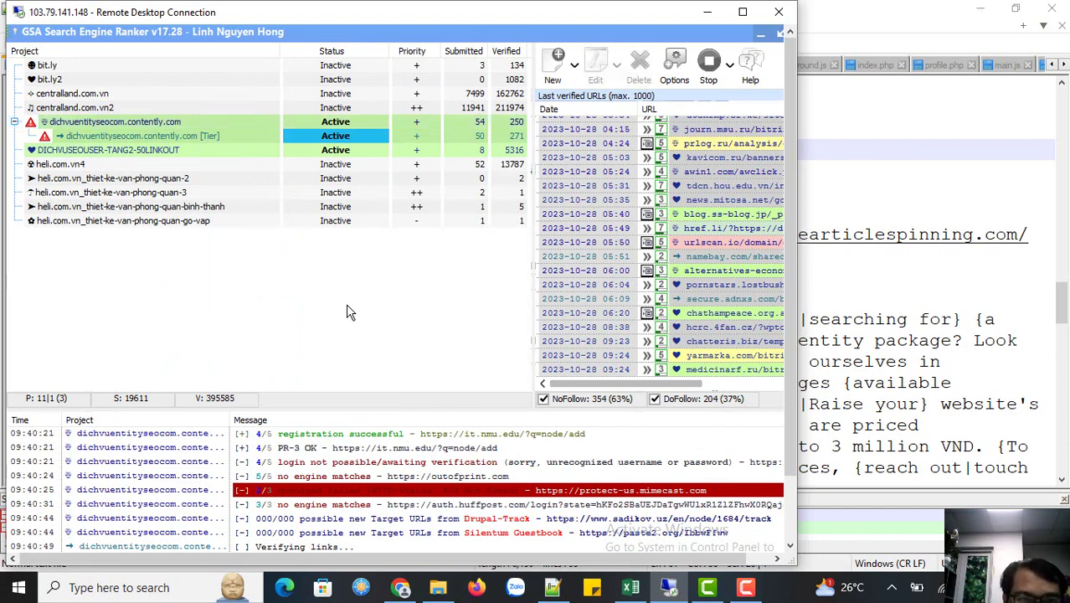
pyautogui.click(175, 123)
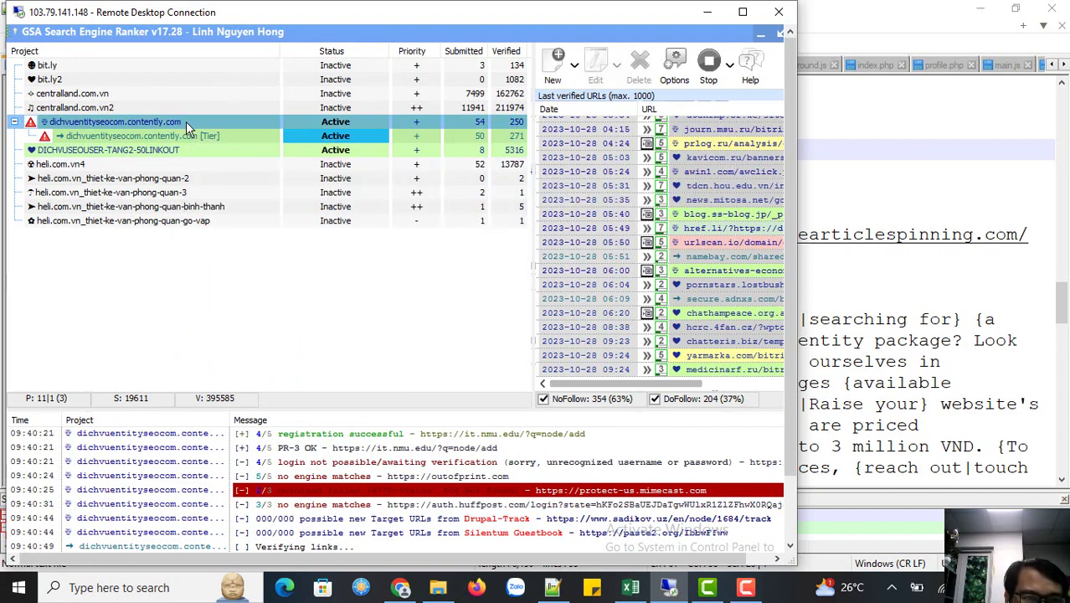
pyautogui.rightClick(175, 124)
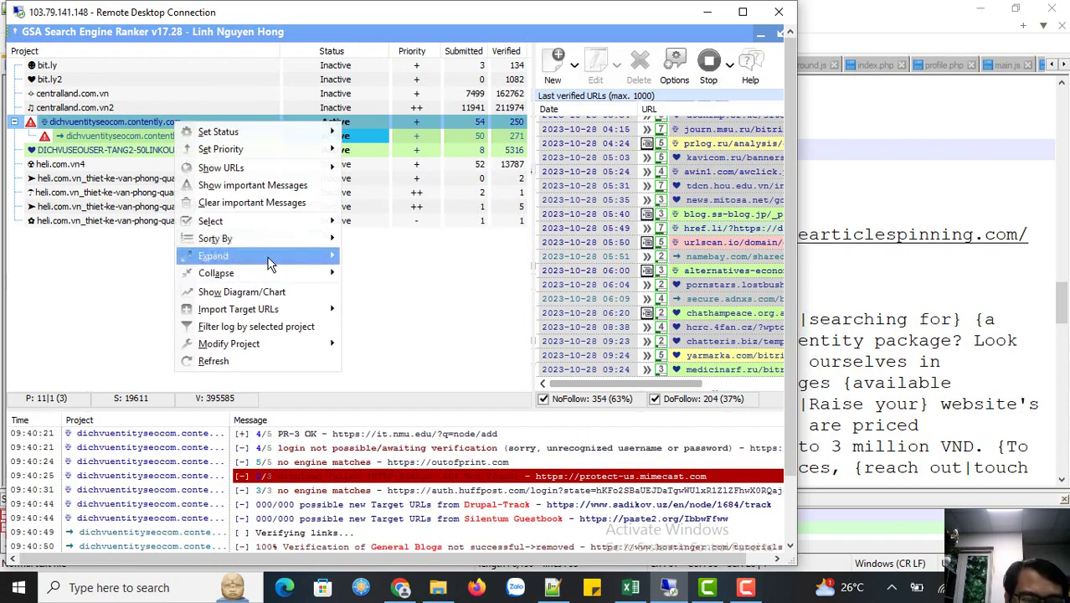
pyautogui.moveTo(293, 262)
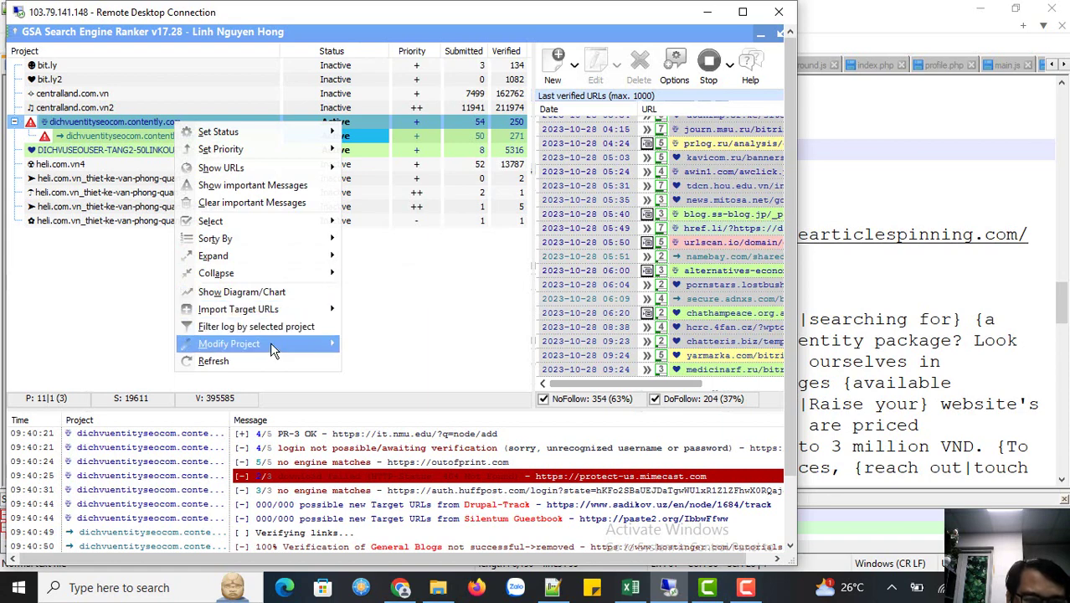
pyautogui.moveTo(270, 343)
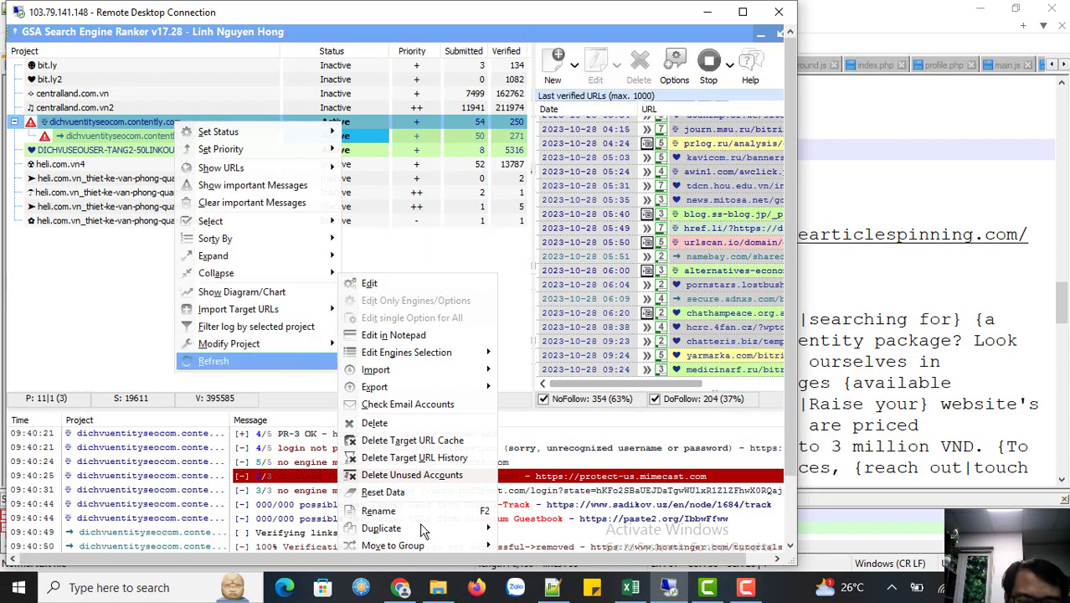
pyautogui.moveTo(445, 535)
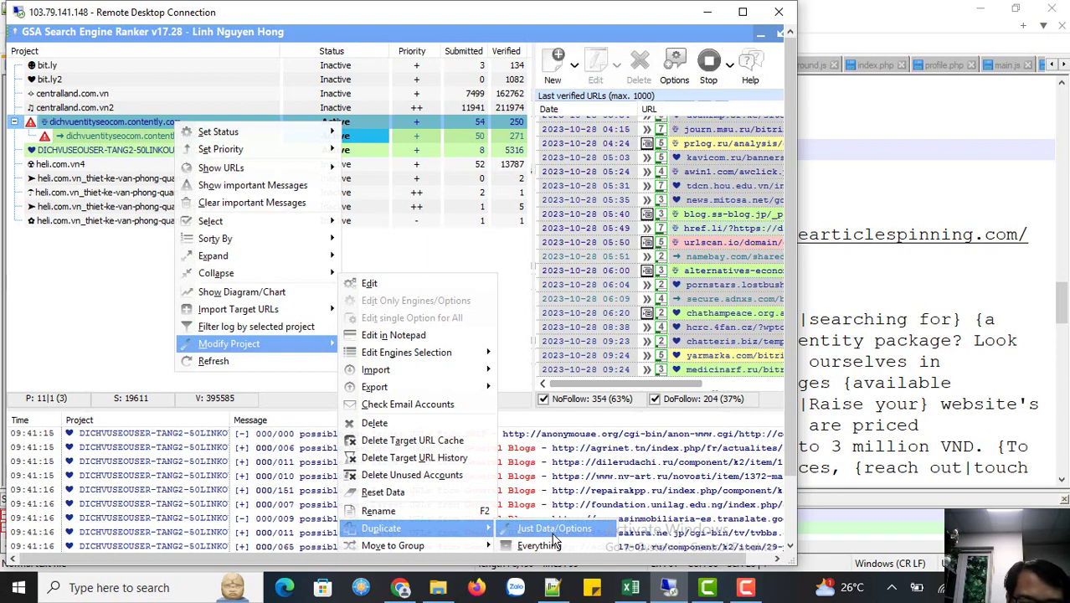
pyautogui.press('Escape')
pyautogui.press('Escape')
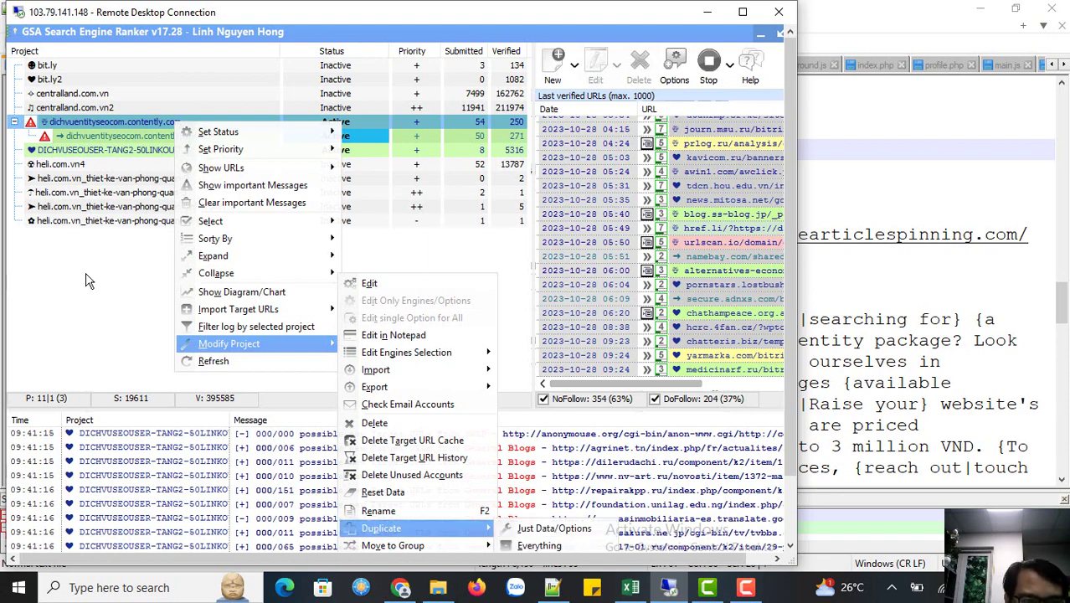
# - Show the verified URLs of the dichvuentityseocom.contently.com project, sort them by type, review them and close the list
pyautogui.click(516, 125)
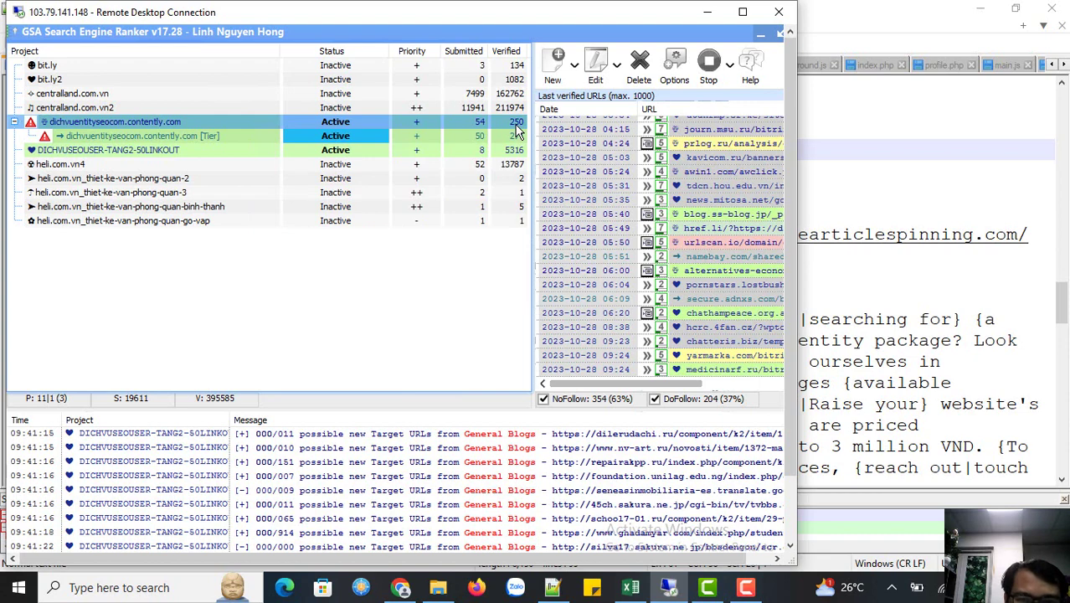
pyautogui.rightClick(516, 126)
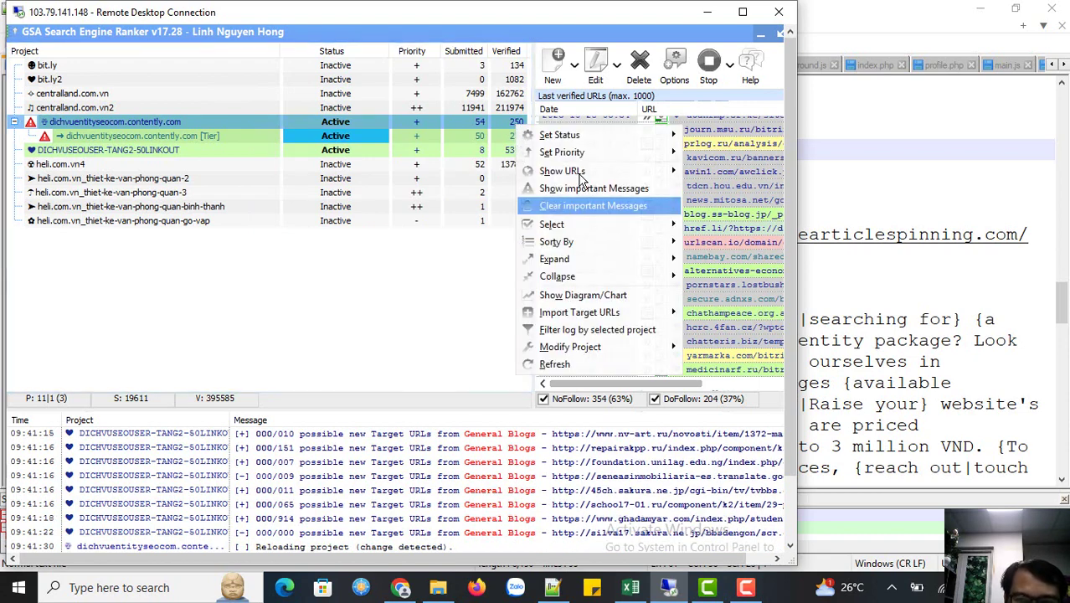
pyautogui.moveTo(580, 179)
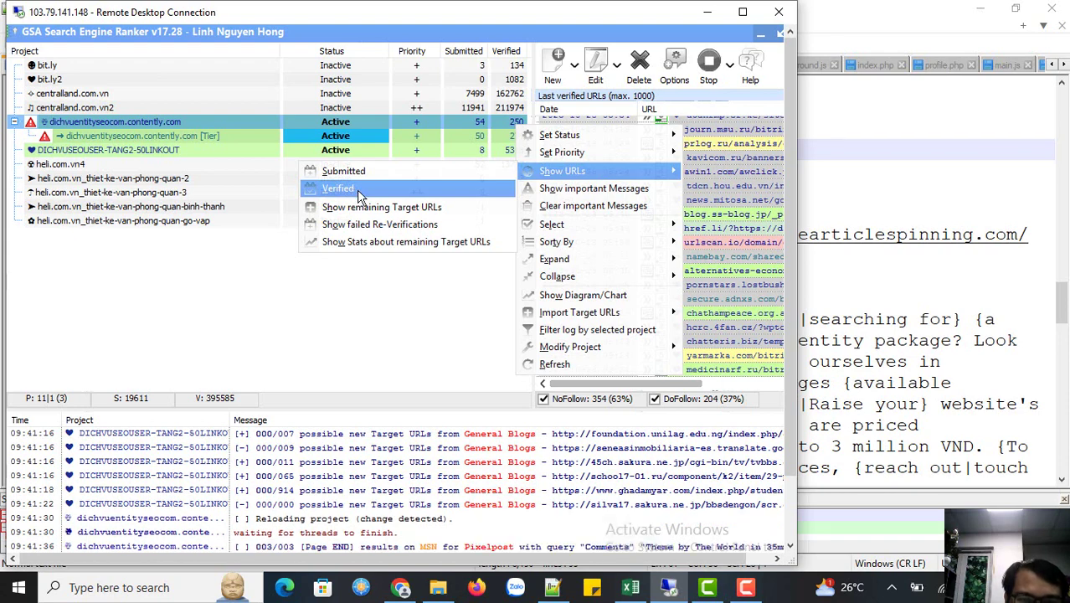
pyautogui.click(356, 190)
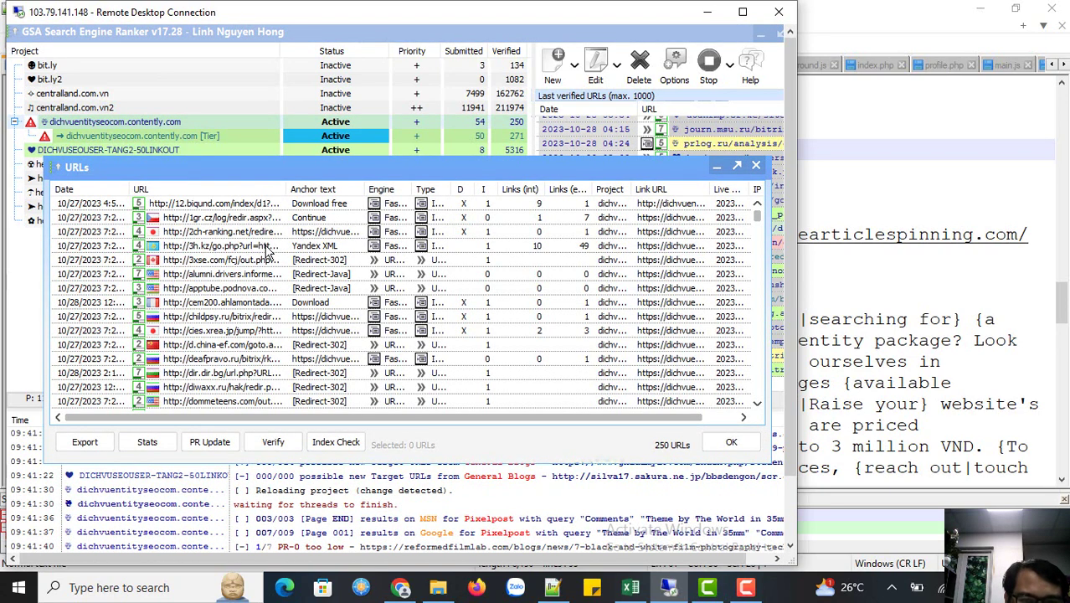
pyautogui.click(441, 193)
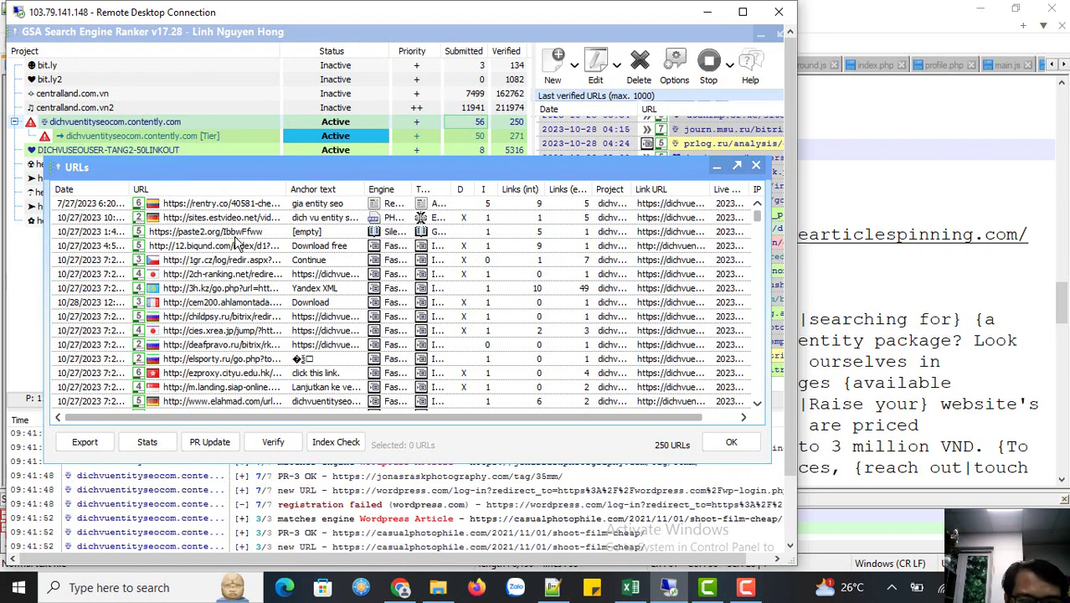
pyautogui.click(757, 172)
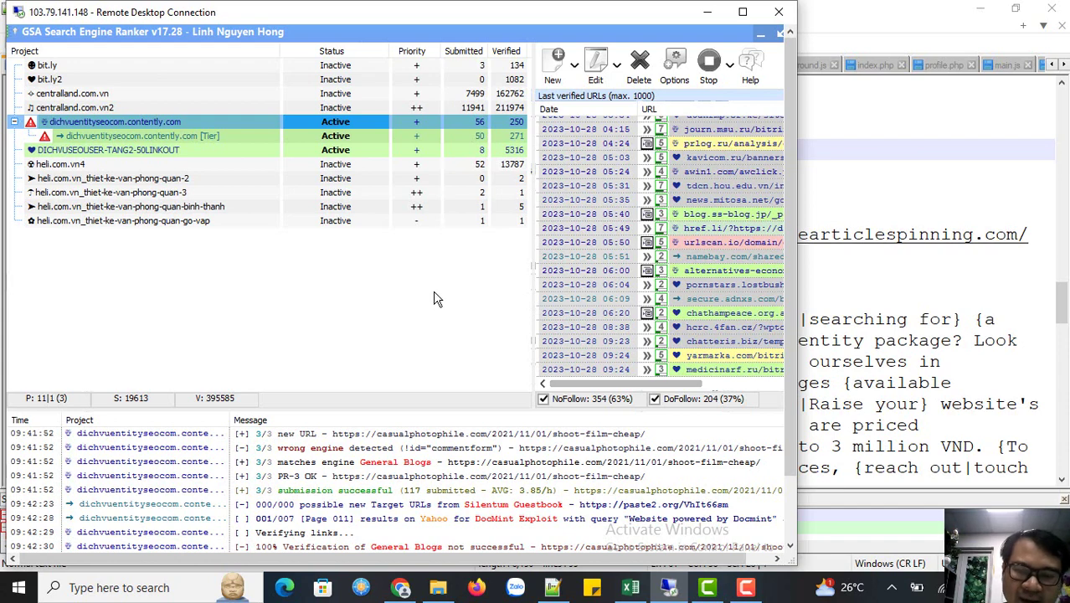
# - Preview the GSA Captcha Breaker and GSA Proxy Scraper windows on the remote desktop, and bring up GSA SEO Indexer to review its URL run
pyautogui.moveTo(787, 397); pyautogui.dragTo(787, 480)
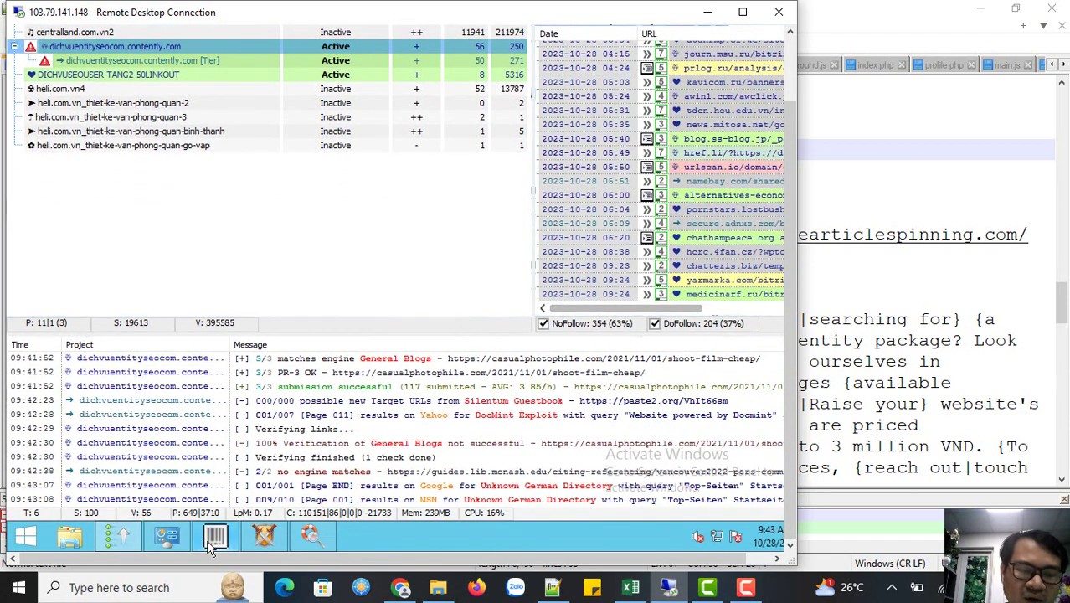
pyautogui.moveTo(212, 542)
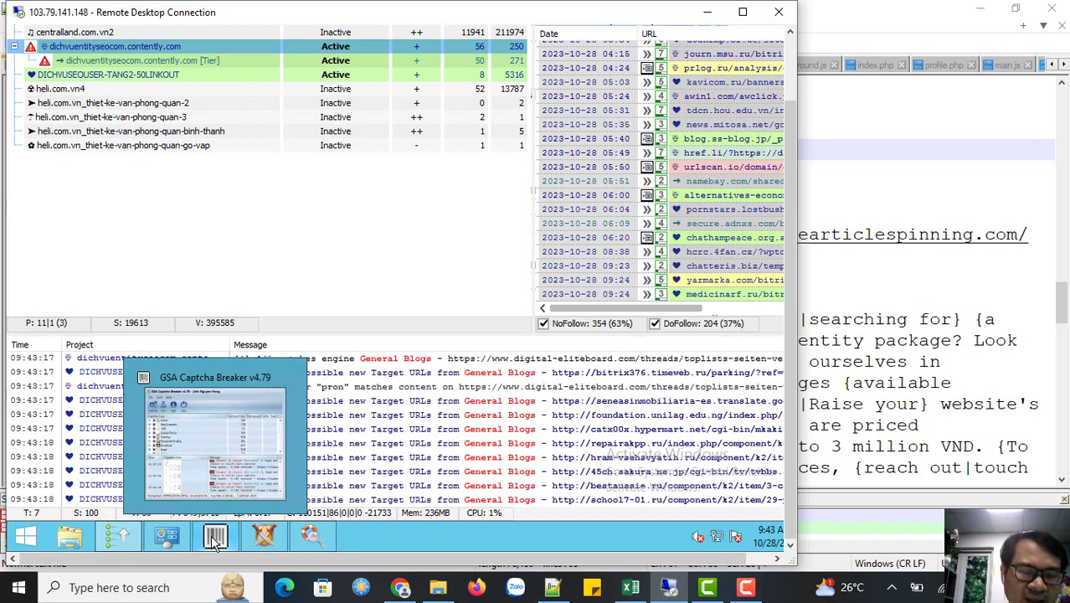
pyautogui.moveTo(261, 540)
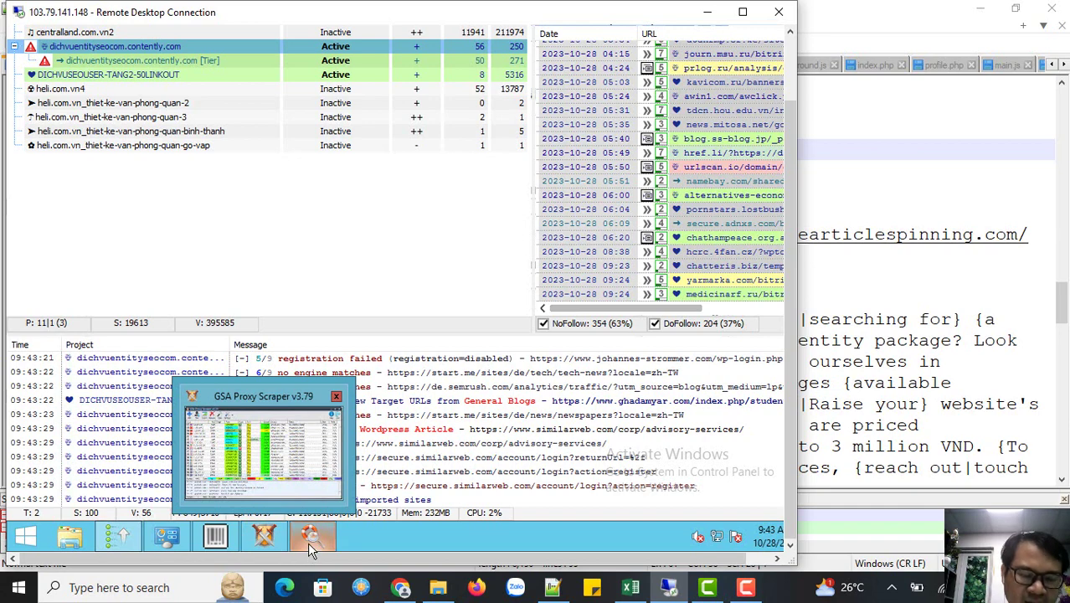
pyautogui.moveTo(309, 548)
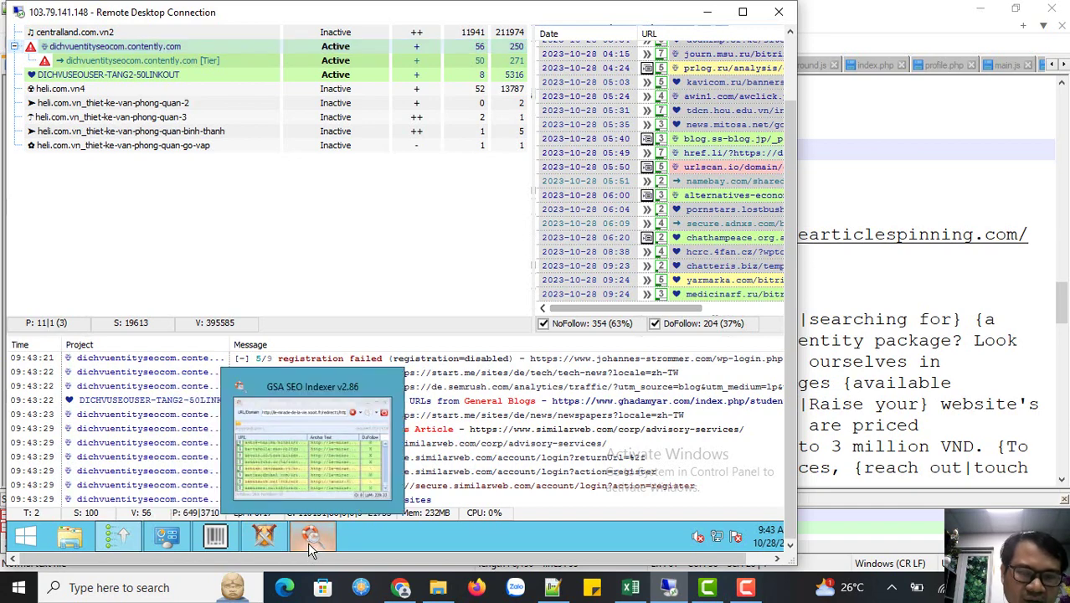
pyautogui.click(310, 548)
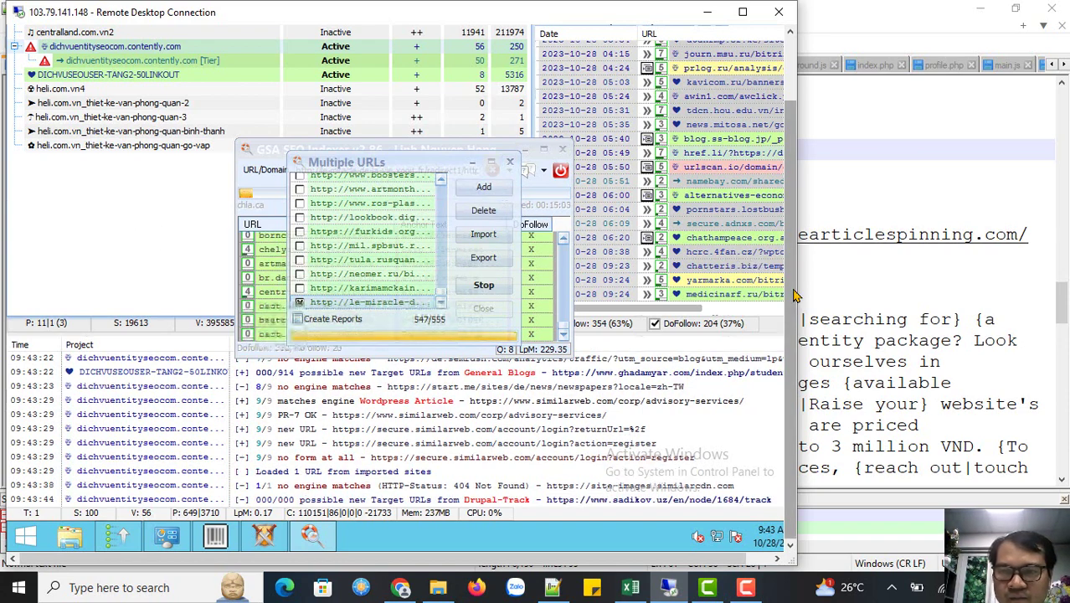
pyautogui.scroll(1, 794, 258)
pyautogui.scroll(3, 793, 259)
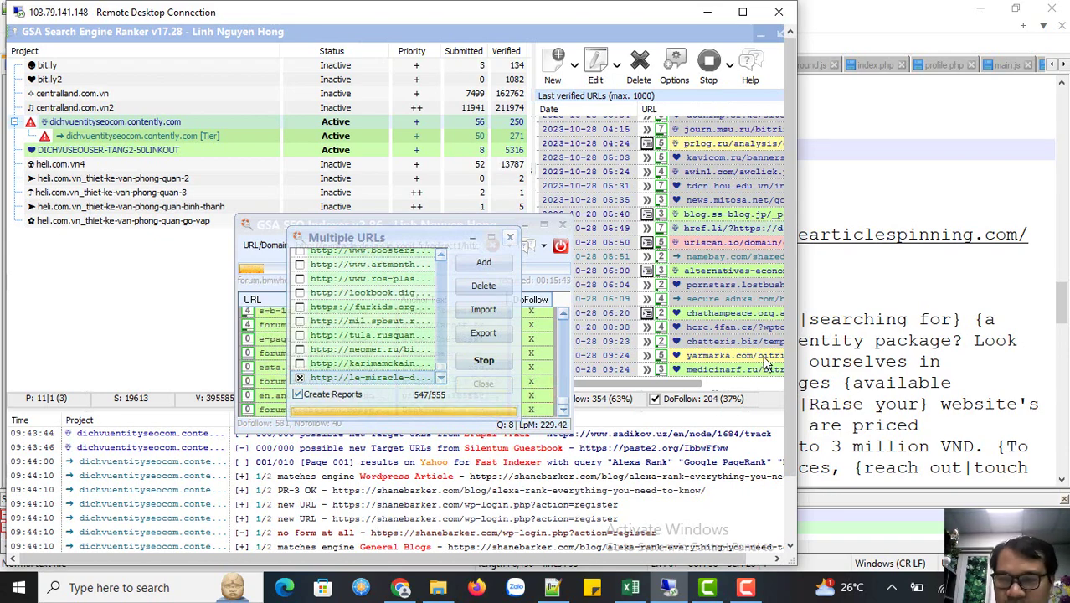
pyautogui.moveTo(792, 405); pyautogui.dragTo(793, 461)
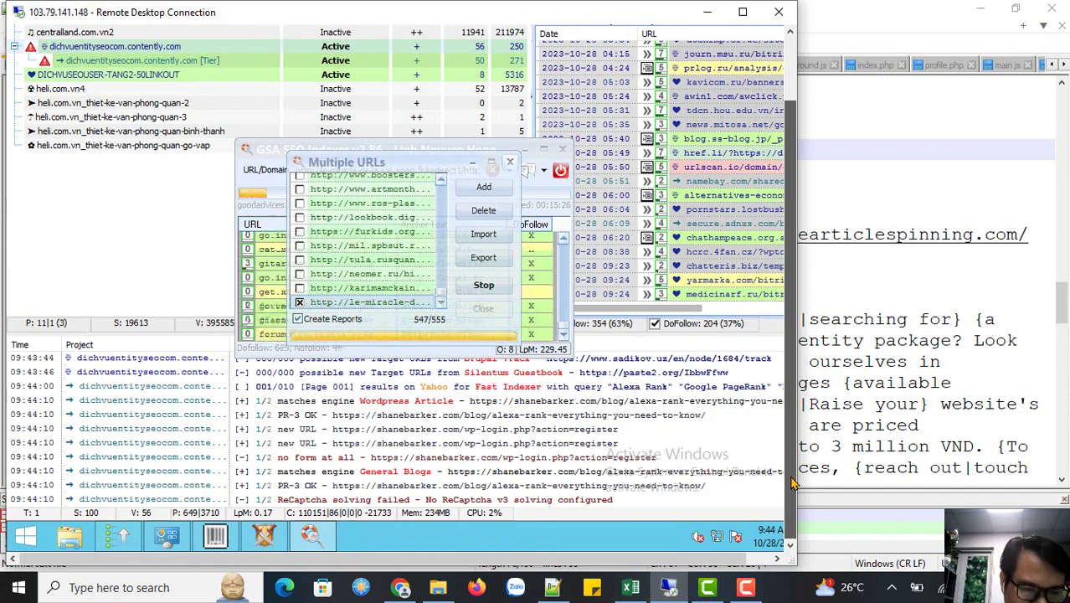
pyautogui.moveTo(793, 482); pyautogui.dragTo(792, 401)
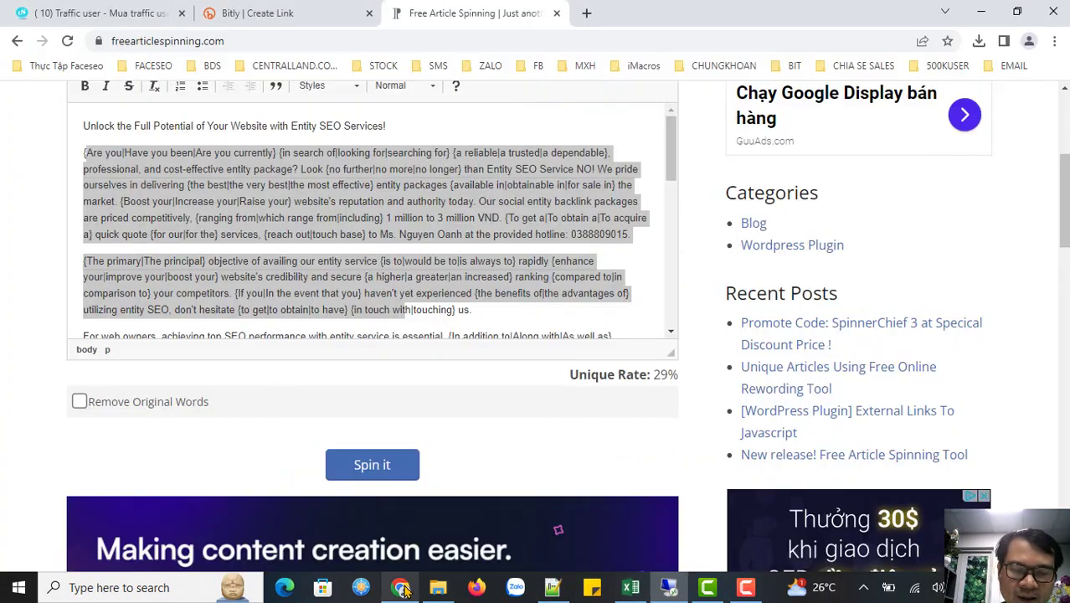
# - Switch to Chrome and search Google for "dich vu seo entity" in a new tab
pyautogui.click(402, 588)
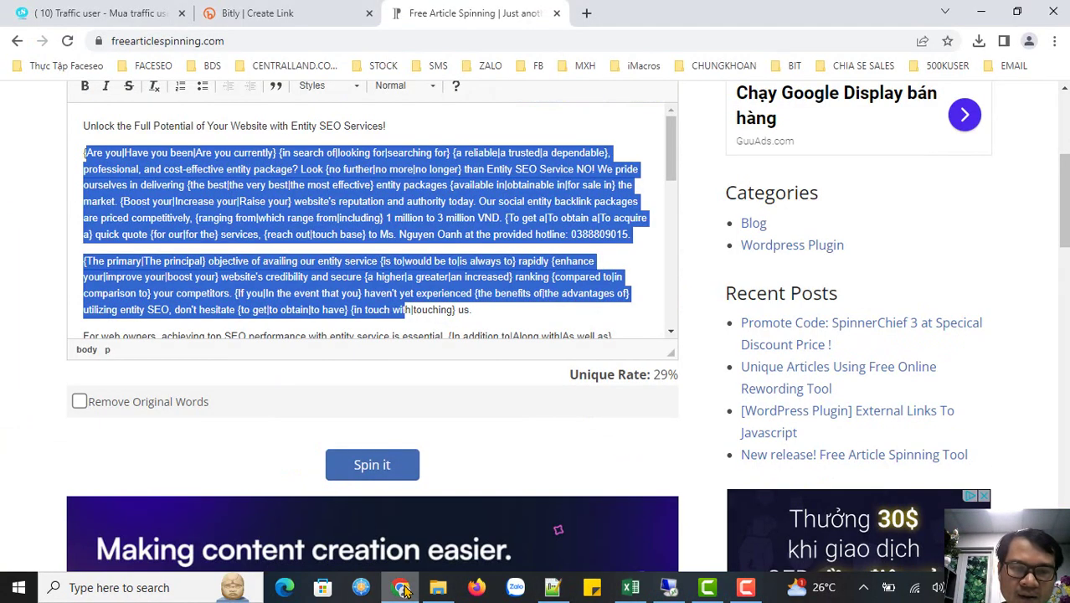
pyautogui.click(589, 14)
pyautogui.write('dich')
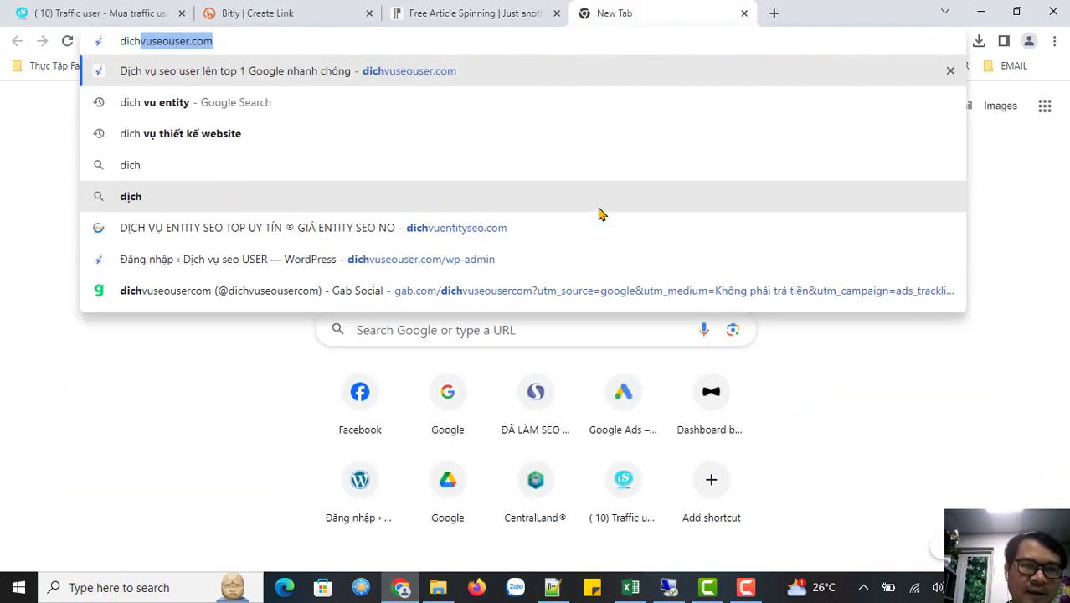
pyautogui.write(' vuu')
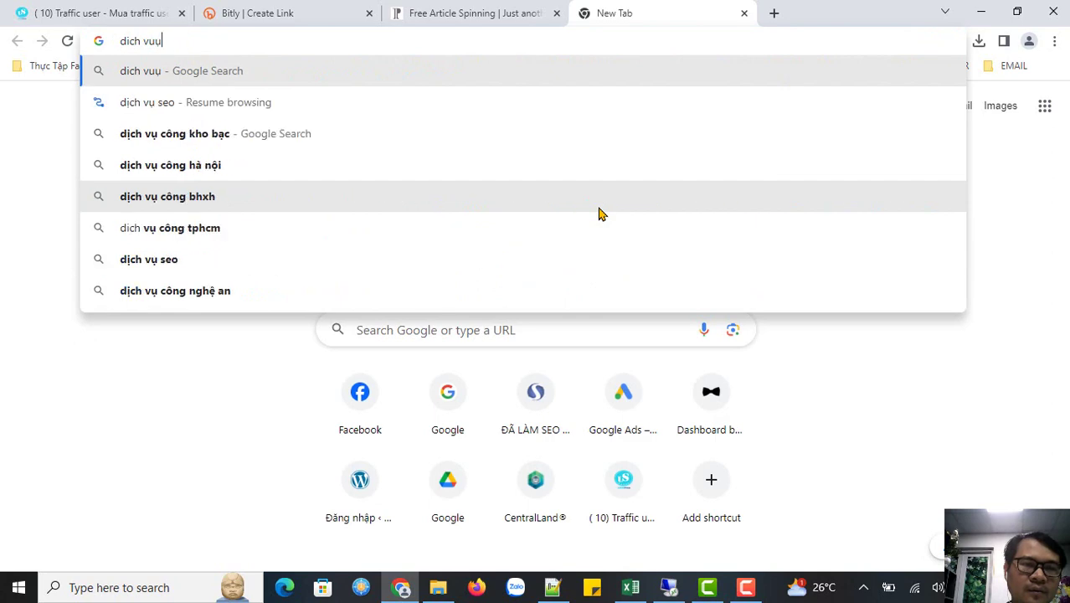
pyautogui.press('BackSpace')
pyautogui.write('seo entity')
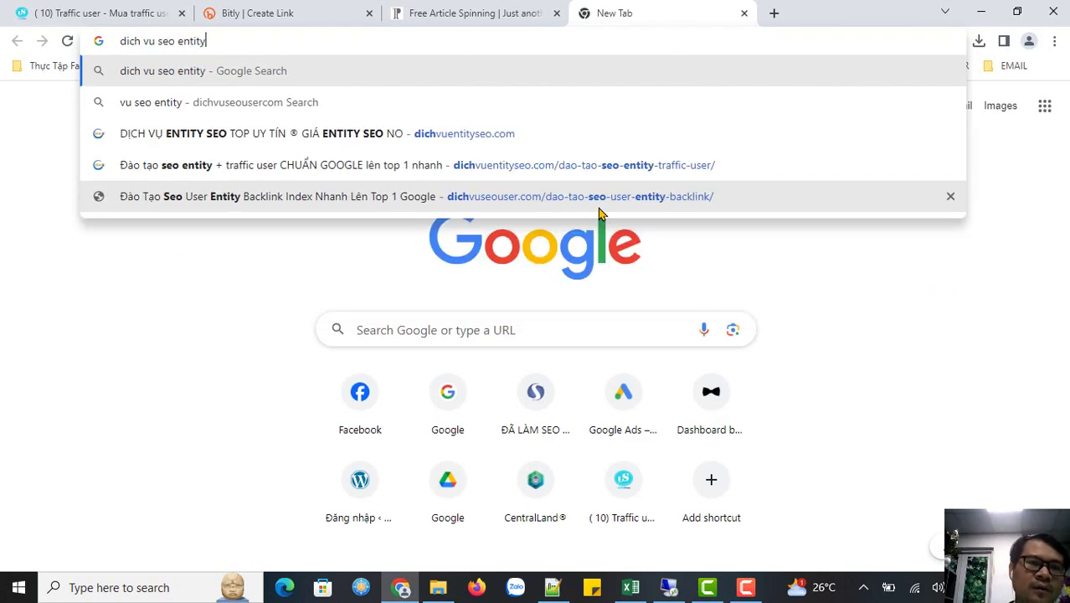
pyautogui.press('Return')
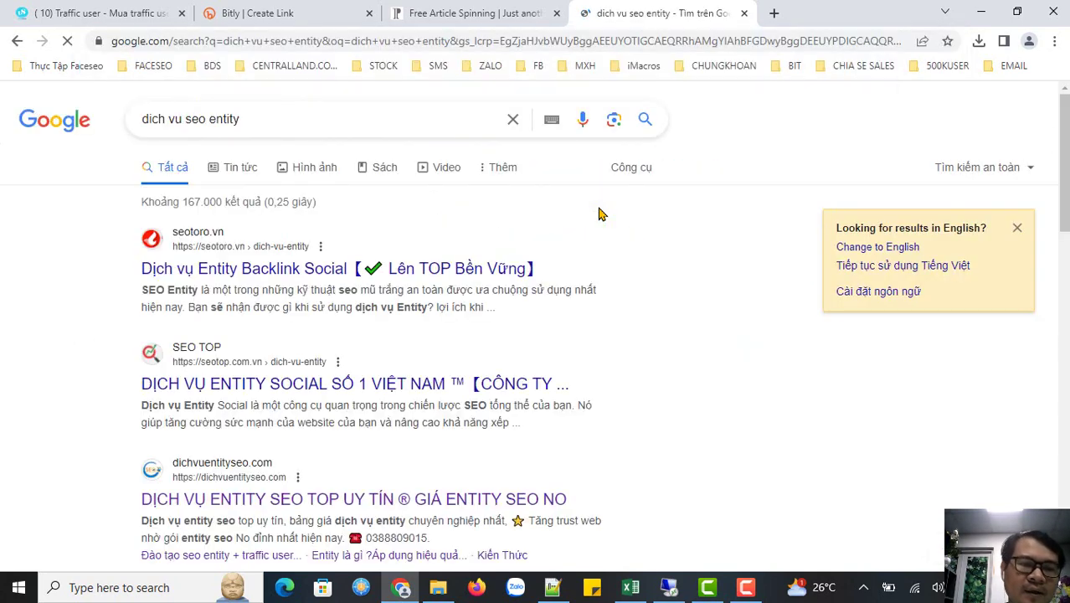
# - Search Google for "dịch vụ seo entity" with Vietnamese accents and decline the Google sign-in offer
pyautogui.doubleClick(177, 119)
pyautogui.moveTo(142, 118); pyautogui.dragTo(140, 118)
pyautogui.write('Dịch')
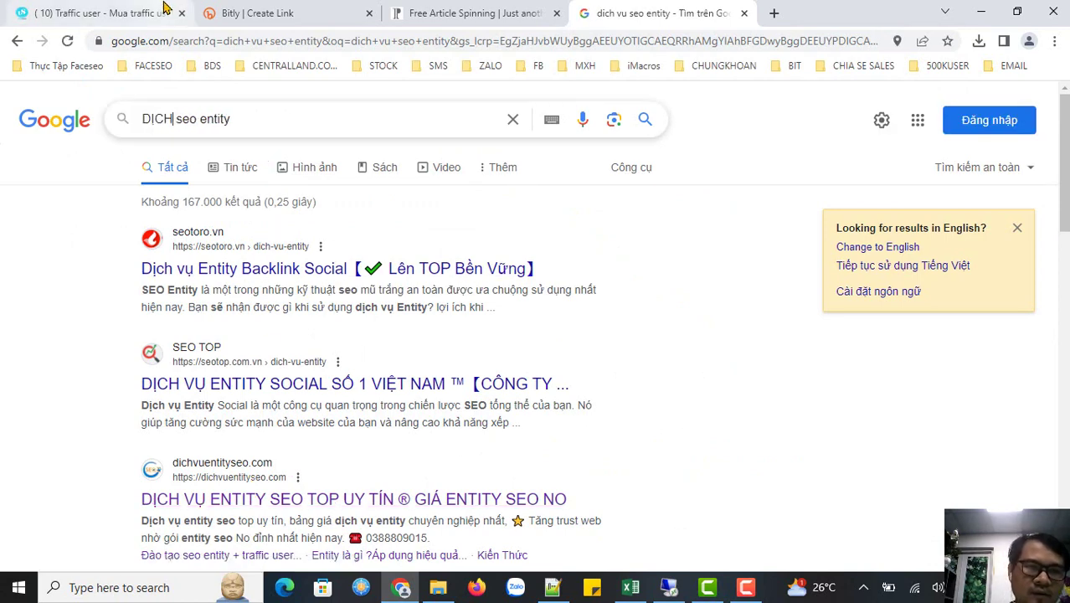
pyautogui.press('BackSpace')
pyautogui.press('BackSpace')
pyautogui.press('BackSpace')
pyautogui.press('BackSpace')
pyautogui.write('dich vu')
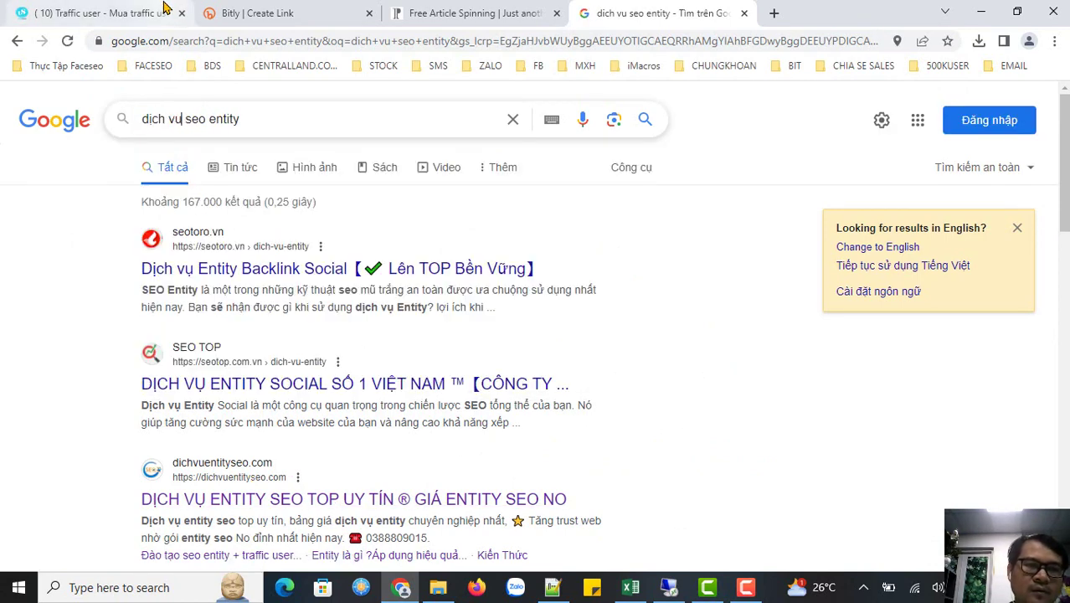
pyautogui.press('Return')
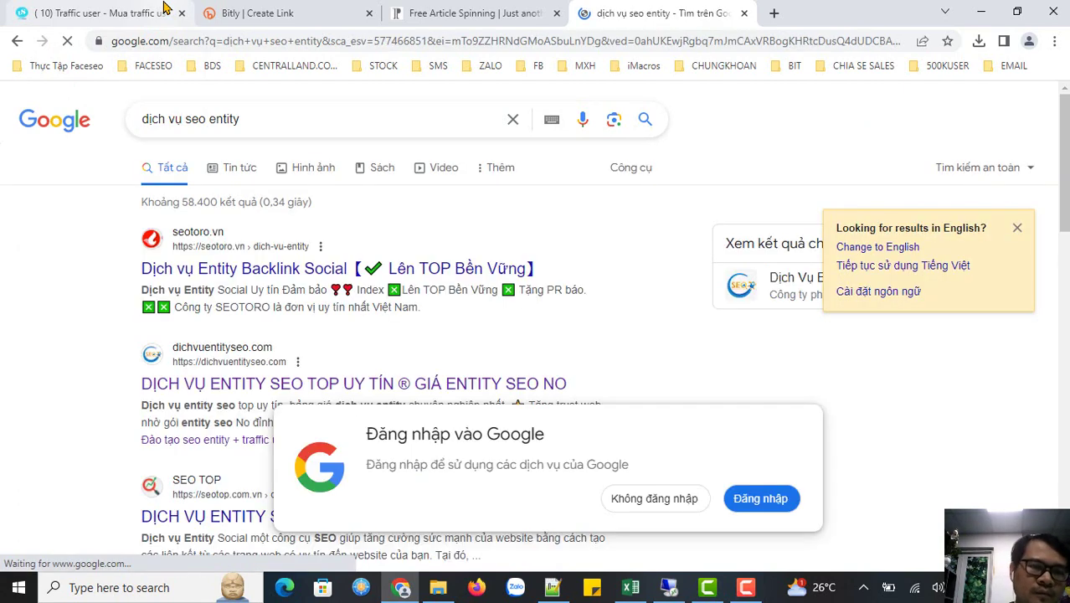
pyautogui.click(685, 500)
# - Search Google for "dịch vụ entity seo" and dismiss the suggestion to view results in English
pyautogui.doubleClick(191, 119)
pyautogui.press('BackSpace')
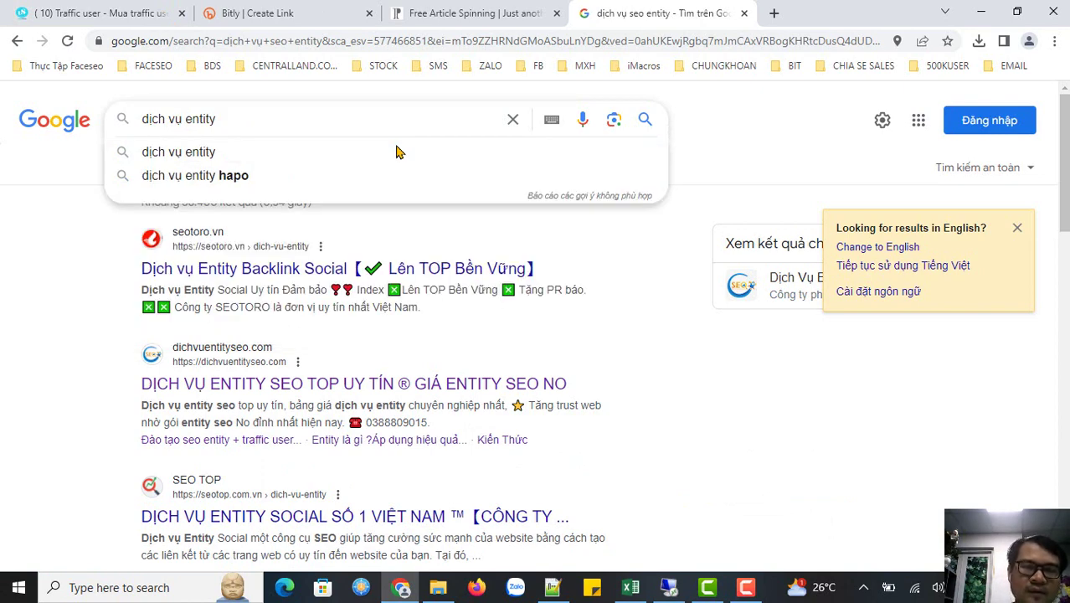
pyautogui.write('seo')
pyautogui.press('Return')
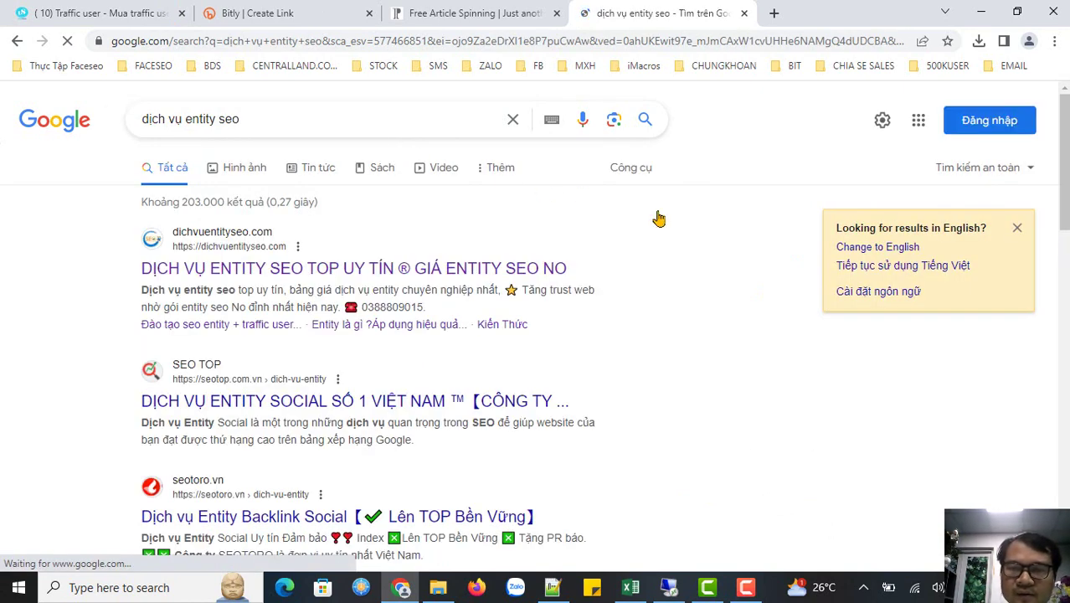
pyautogui.click(1016, 228)
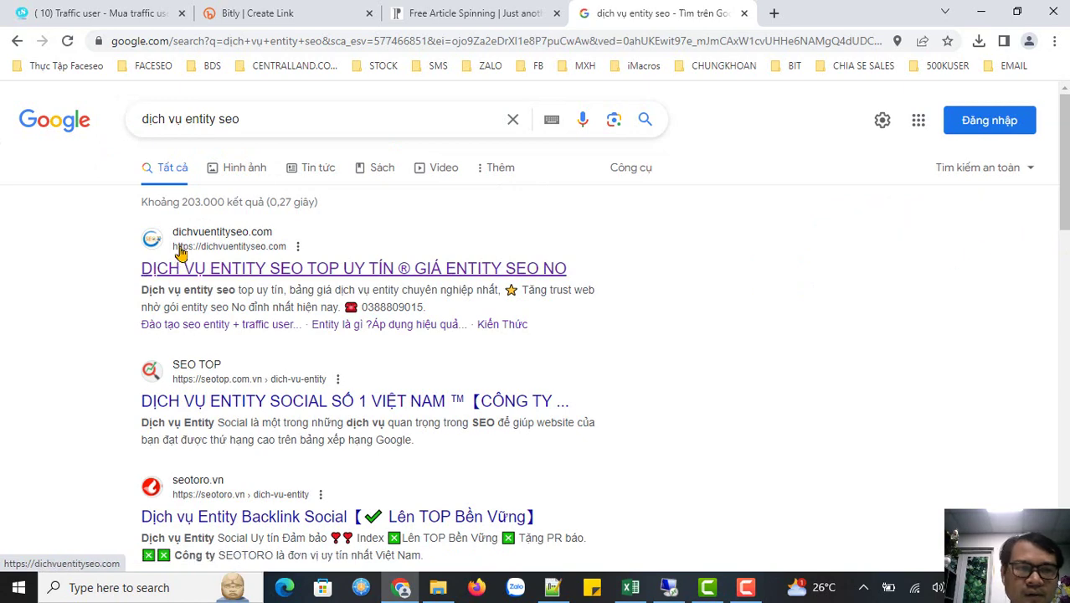
# - Shorten the Google query to "dịch vụ entity" and check the results for dichvuentityseo.com
pyautogui.doubleClick(226, 123)
pyautogui.press('BackSpace')
pyautogui.press('Return')
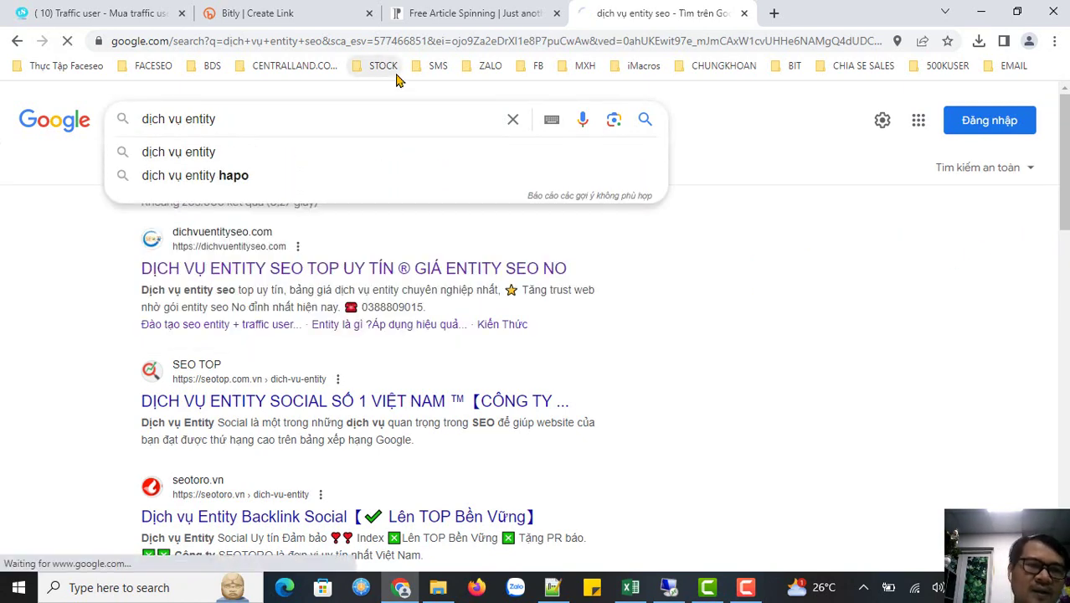
pyautogui.scroll(-2, 112, 194)
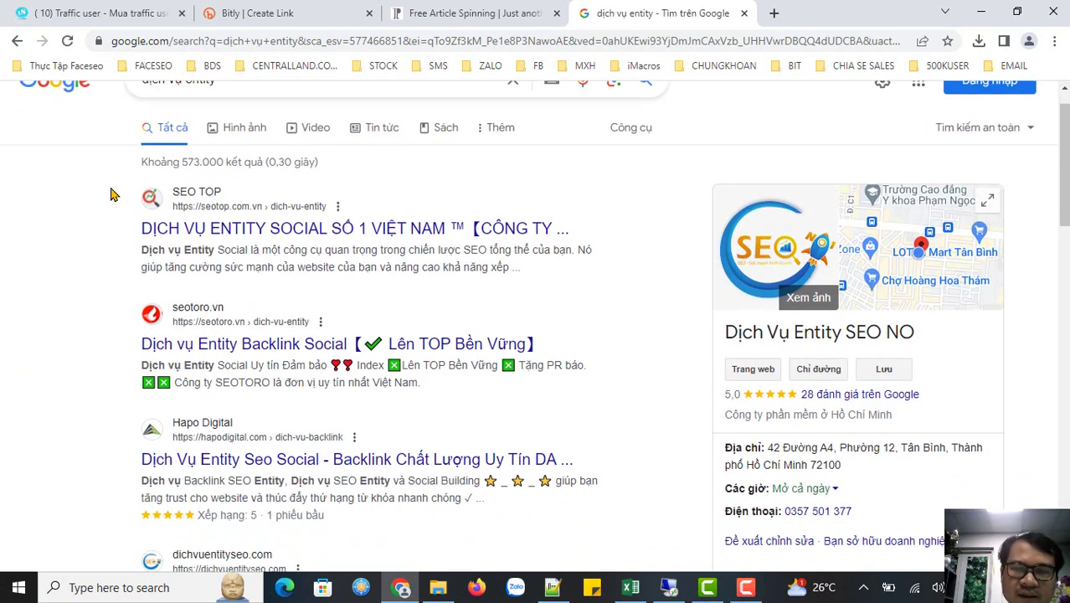
pyautogui.scroll(-3, 111, 201)
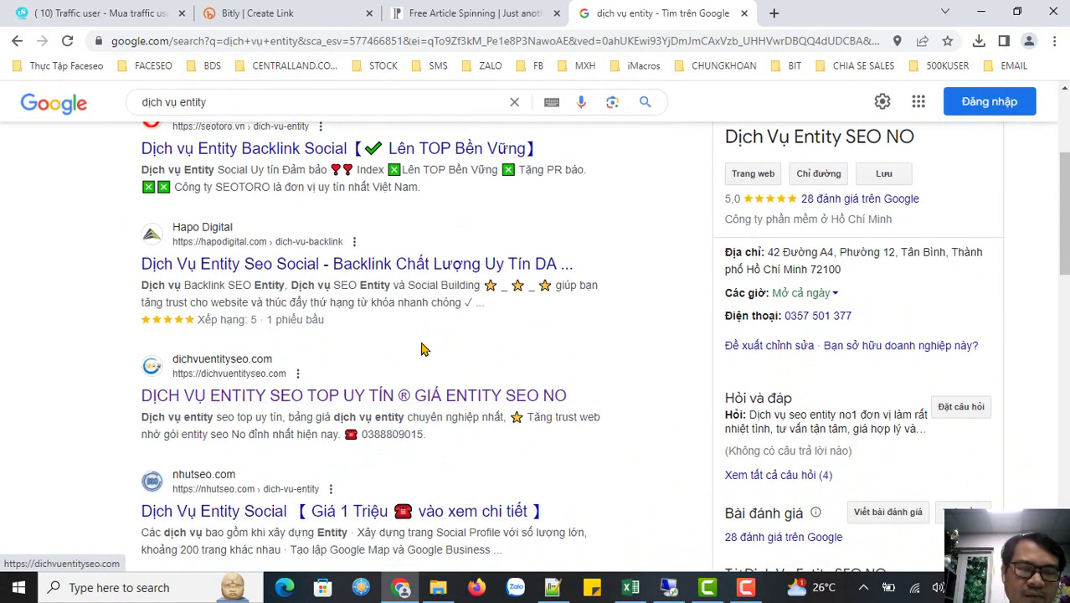
pyautogui.scroll(3, 421, 348)
# - Search Google for "dịch vụ entity bình định" and look through the results for dichvuentityseo.com
pyautogui.click(226, 114)
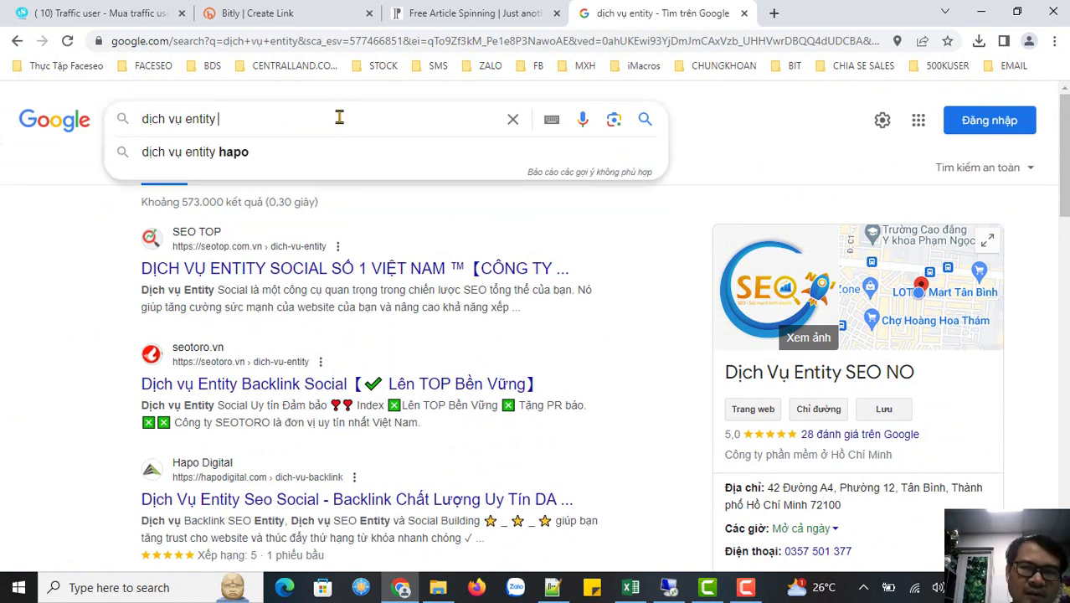
pyautogui.write('bình đinh')
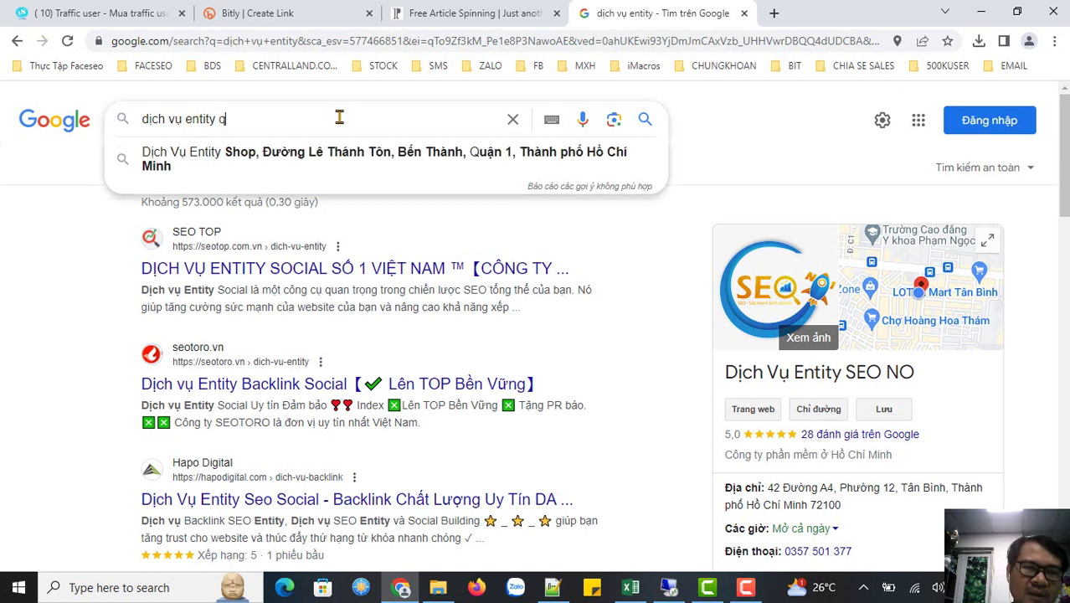
pyautogui.write('j')
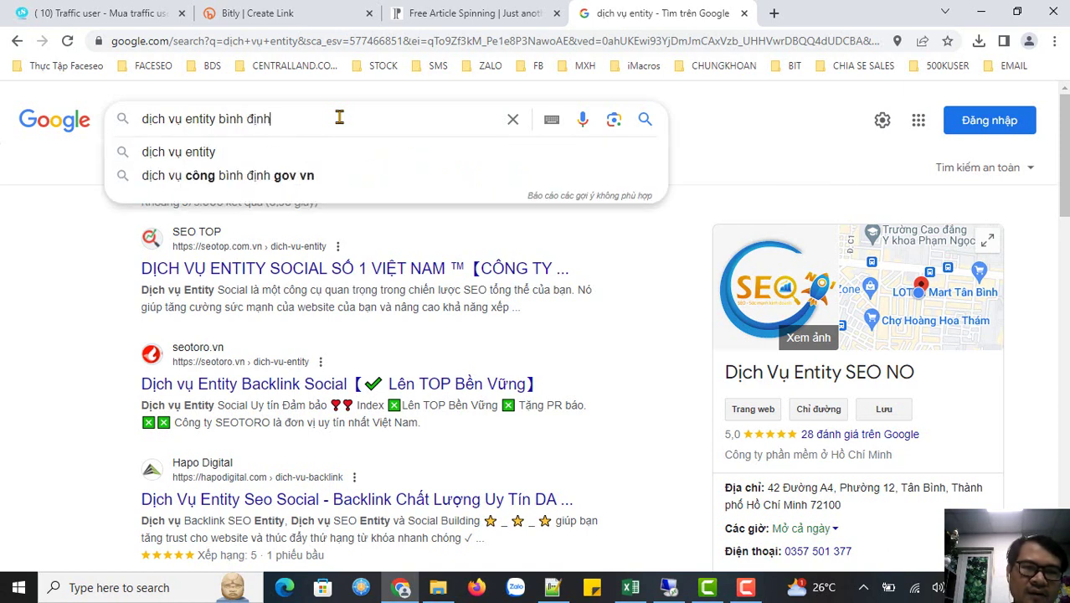
pyautogui.press('Return')
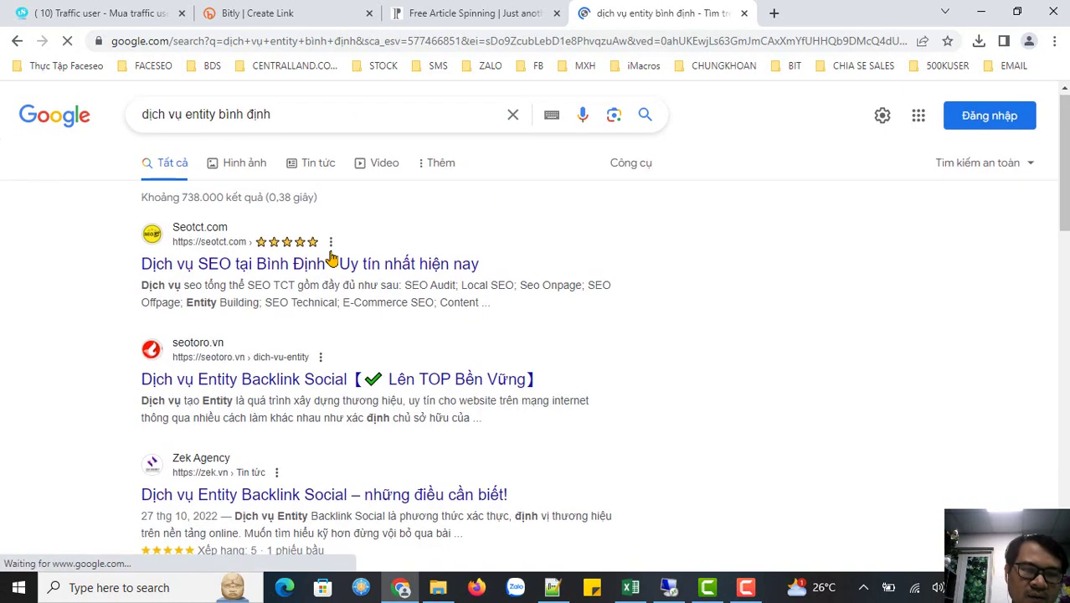
pyautogui.scroll(-5, 335, 233)
pyautogui.scroll(-2, 342, 237)
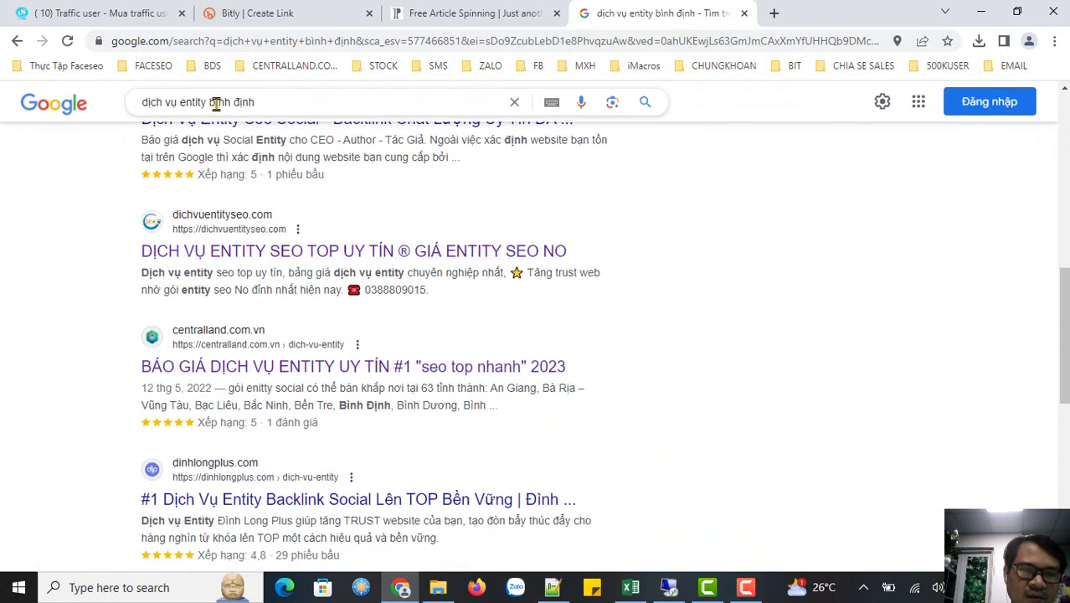
# - Replace the location in the Google query to search for "dịch vụ entity quy nhơn"
pyautogui.moveTo(216, 103); pyautogui.dragTo(256, 102)
pyautogui.write('quy nhơn')
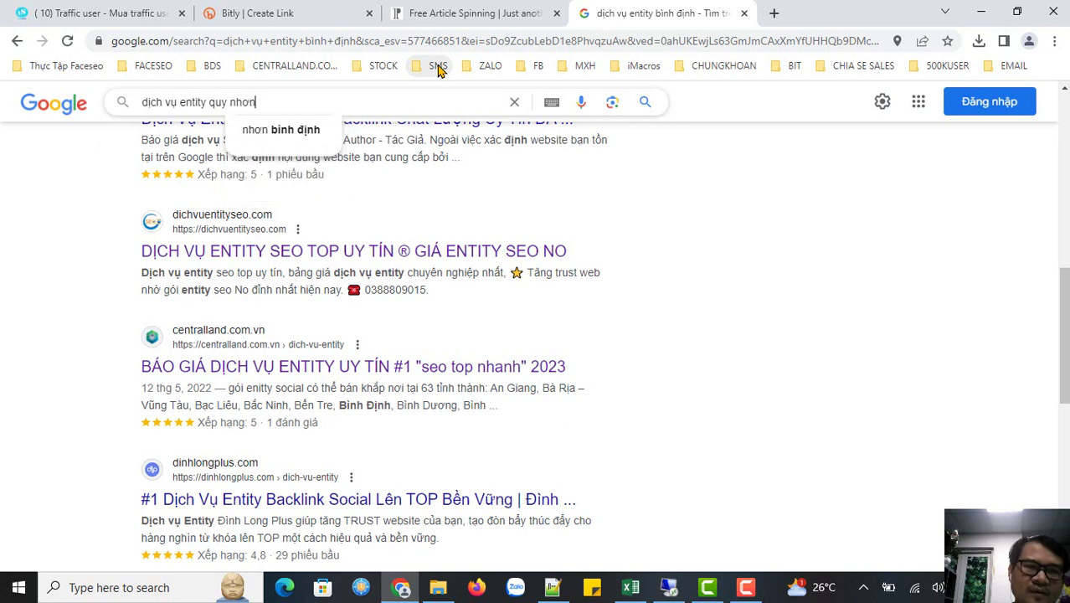
pyautogui.press('Return')
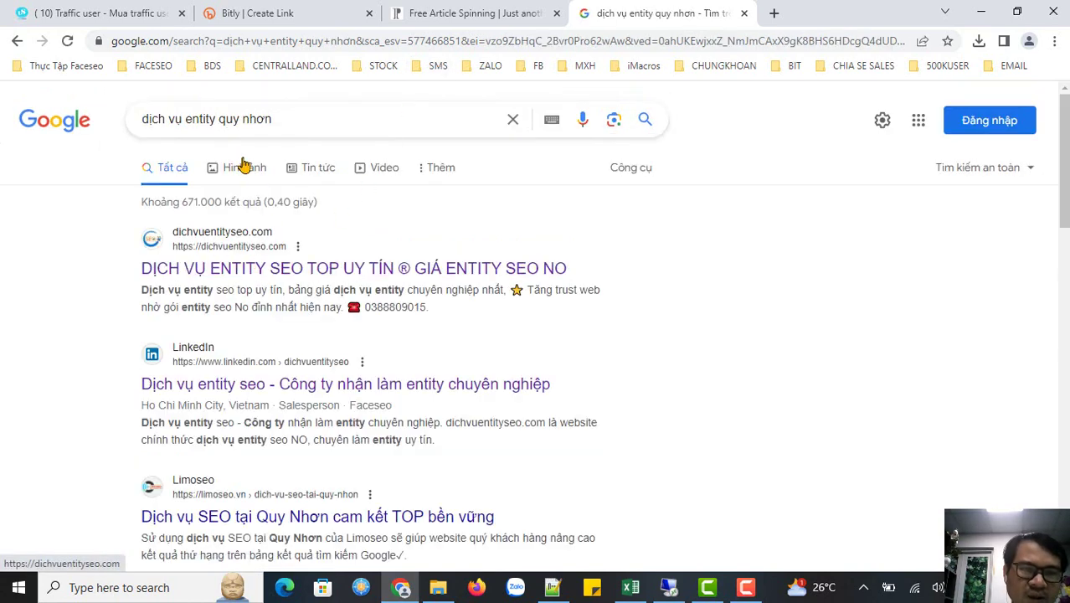
# - Search Google for "dịch vụ entity hà nội" and check where dichvuentityseo.com ranks
pyautogui.moveTo(215, 117); pyautogui.dragTo(394, 108)
pyautogui.write('hà')
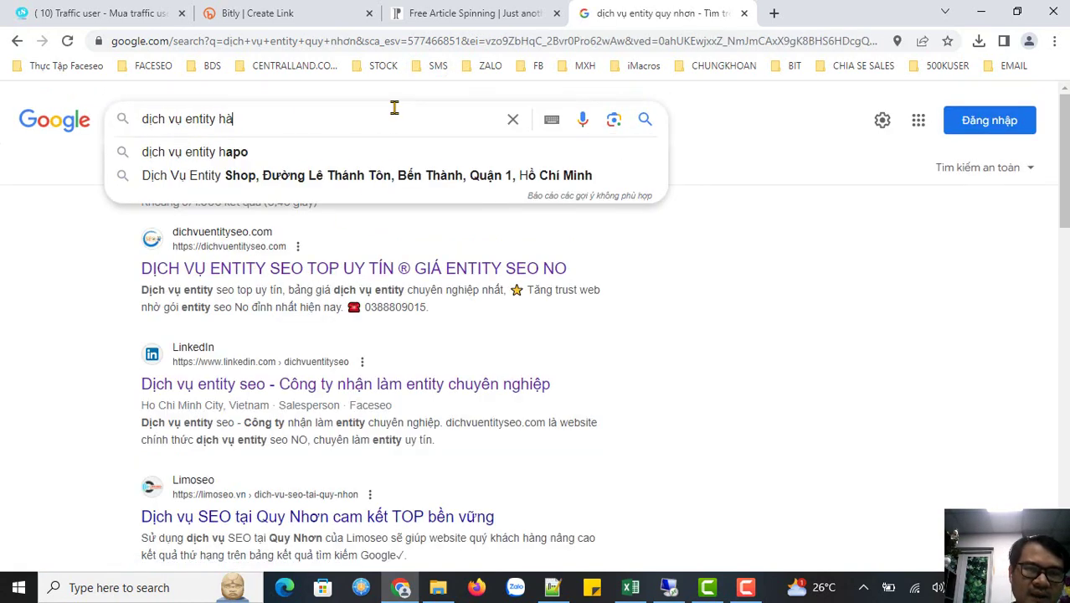
pyautogui.write(' nội')
pyautogui.press('Return')
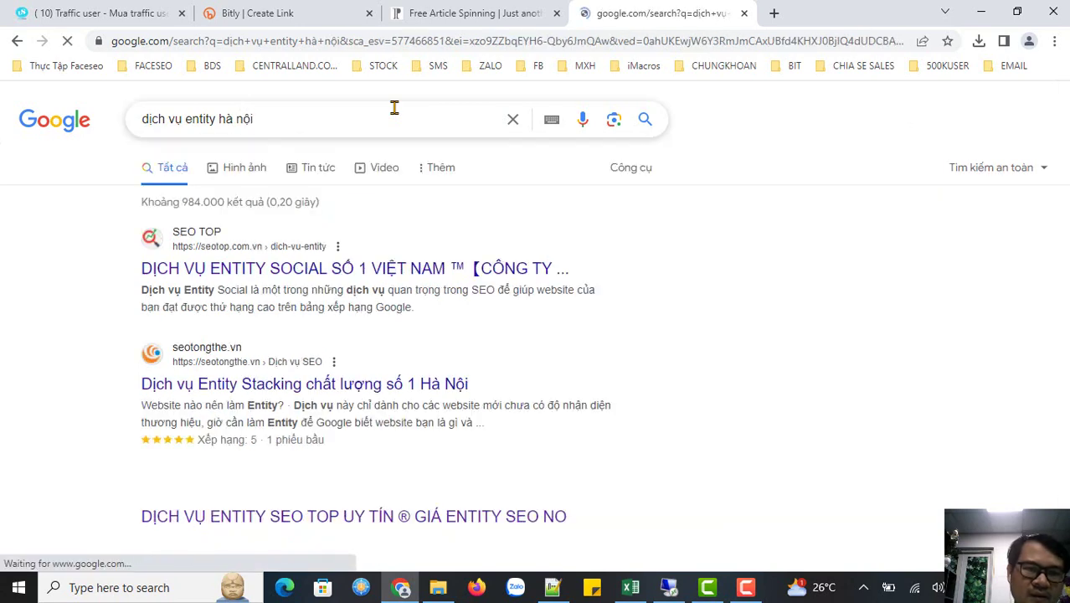
pyautogui.scroll(-1, 138, 310)
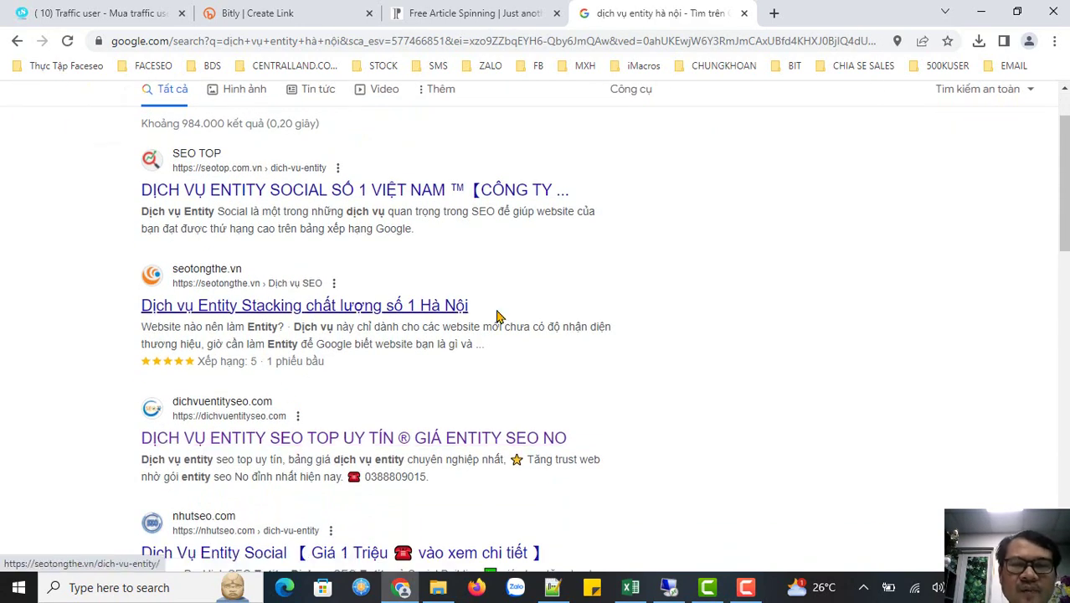
pyautogui.scroll(1, 496, 316)
pyautogui.scroll(-1, 384, 439)
pyautogui.scroll(1, 502, 192)
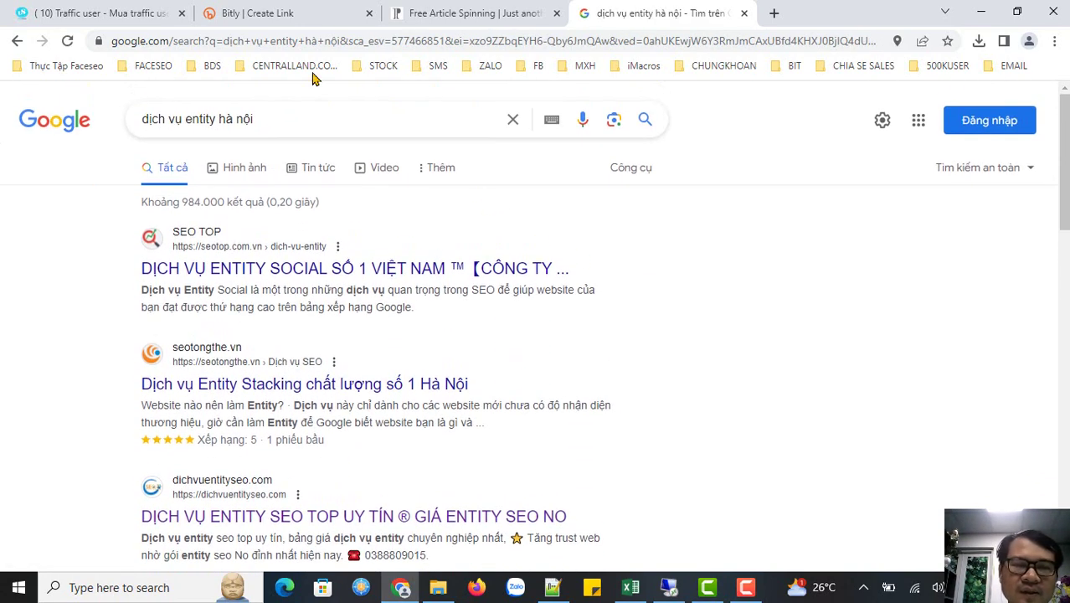
# - Replace the whole Google query with "entity uy tín" and run the search
pyautogui.moveTo(216, 118); pyautogui.dragTo(294, 117)
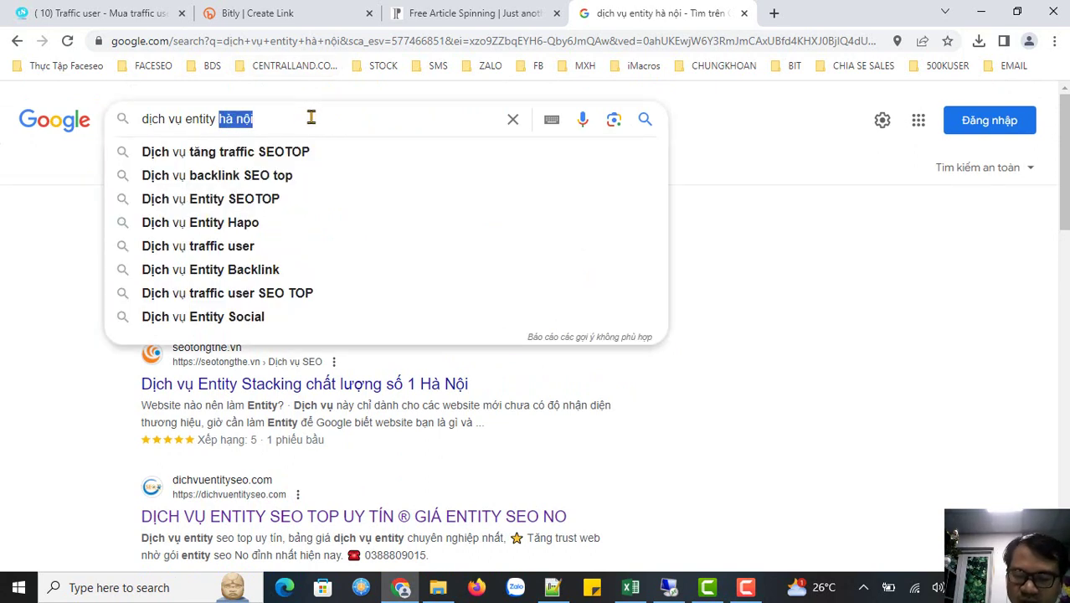
pyautogui.press('BackSpace')
pyautogui.hotkey('ctrl', 'a')
pyautogui.write('en')
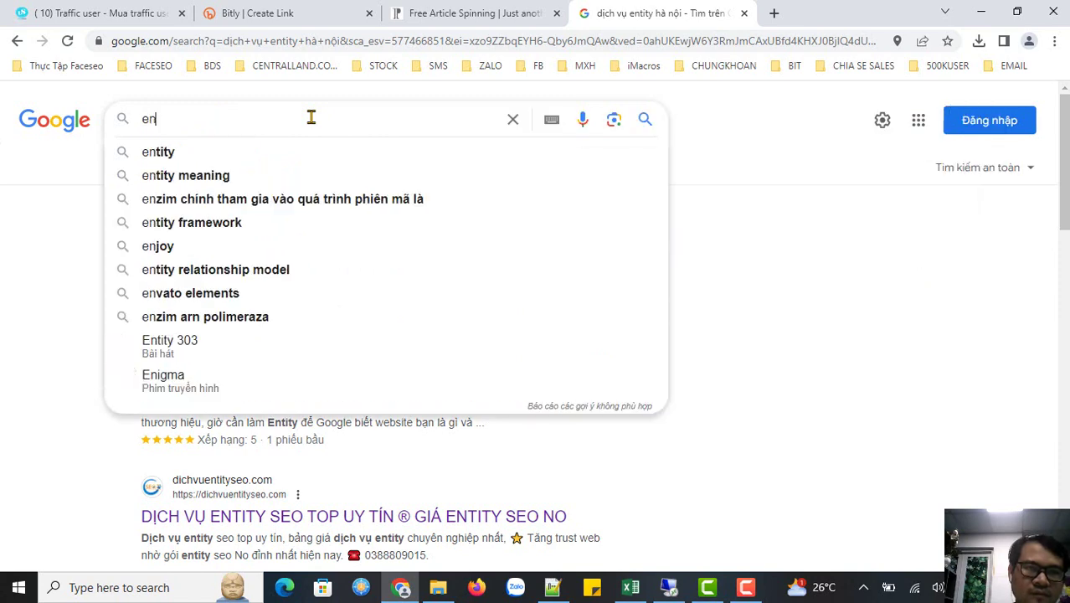
pyautogui.write('ti')
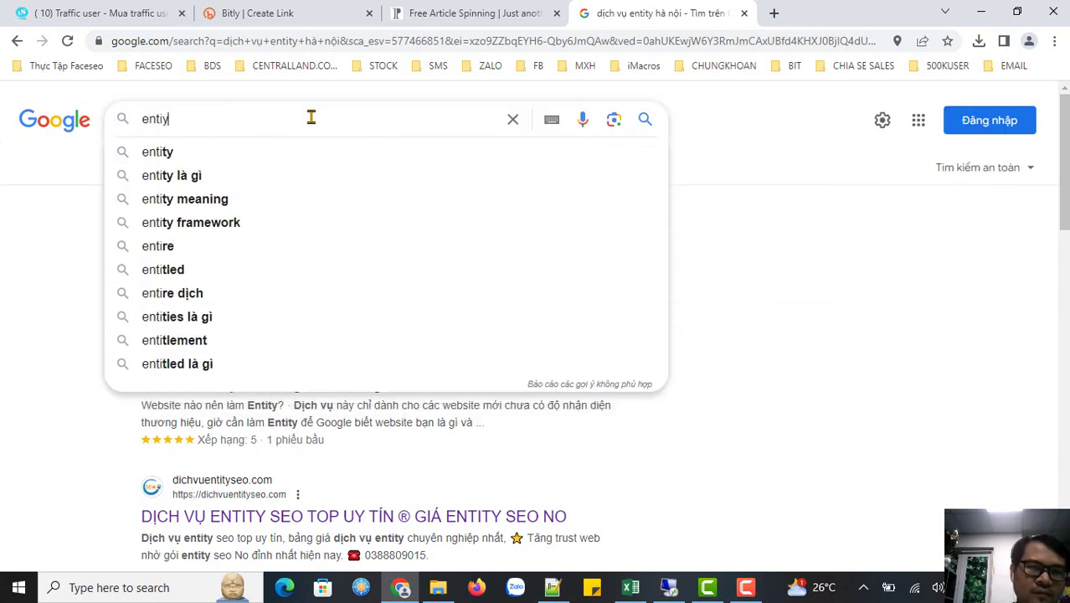
pyautogui.write('ty uy tín')
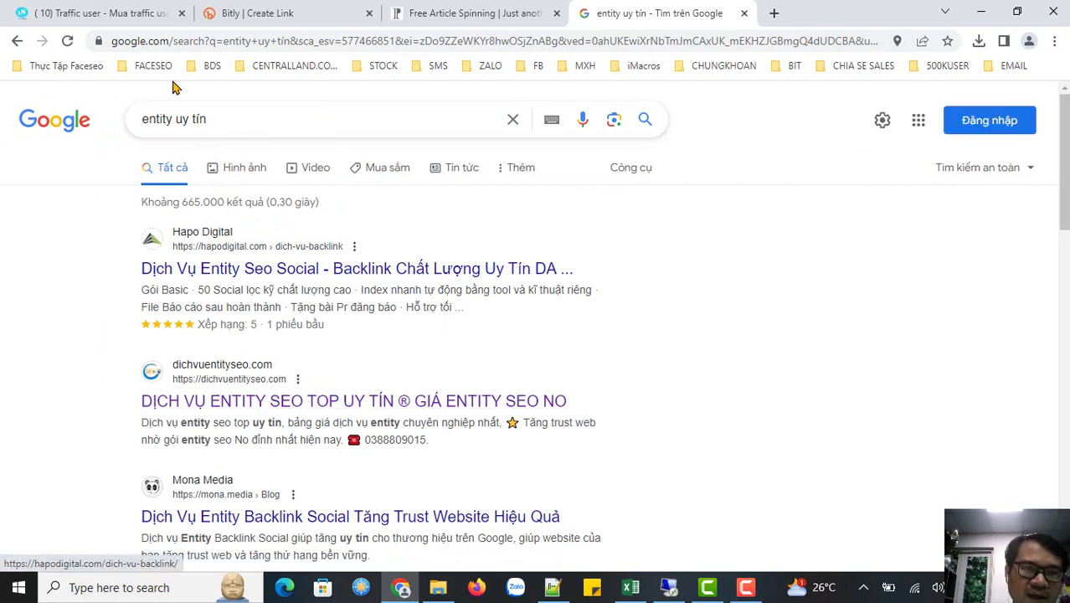
# - Search Google for "giá entity seo" and close the query suggestions to view the ranking
pyautogui.moveTo(222, 117); pyautogui.dragTo(21, 154)
pyautogui.write('giá entity')
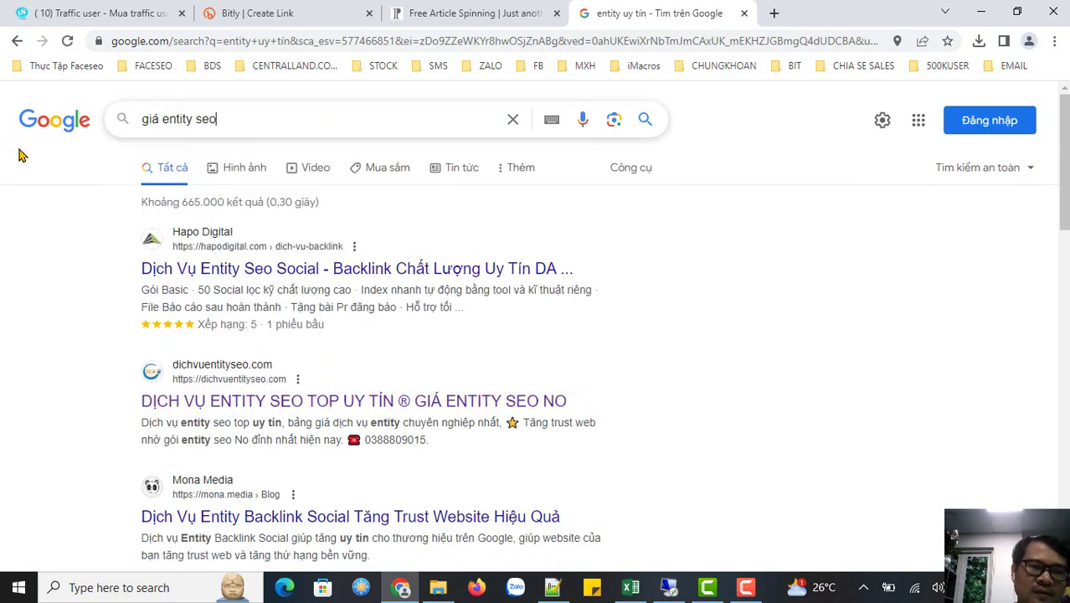
pyautogui.press('Return')
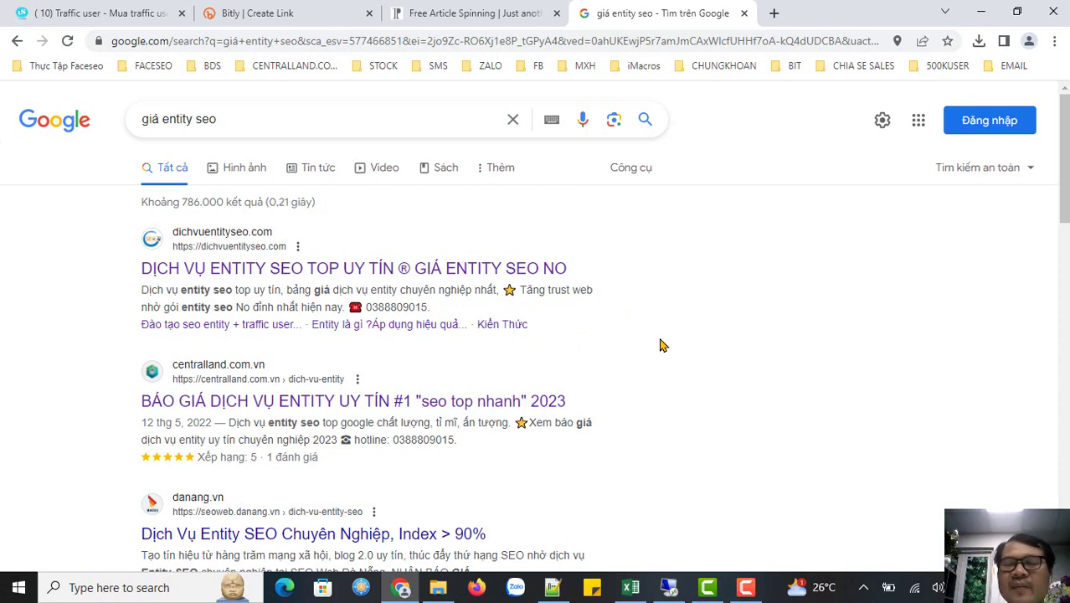
pyautogui.click(246, 123)
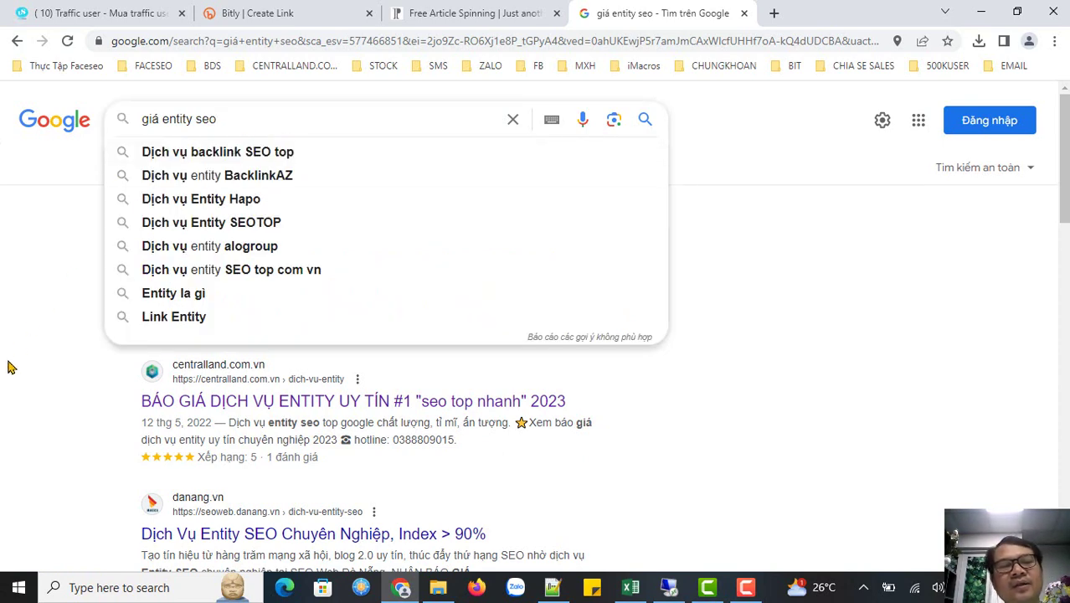
pyautogui.click(28, 326)
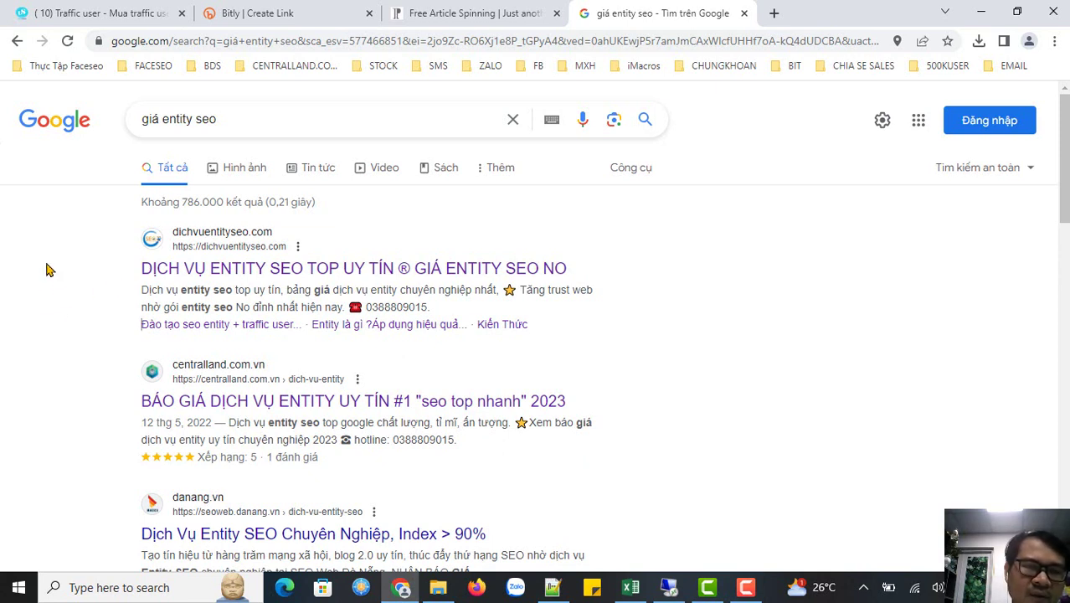
# - Switch to the open 500kuser.com page and return to the start of its post feed
pyautogui.click(98, 11)
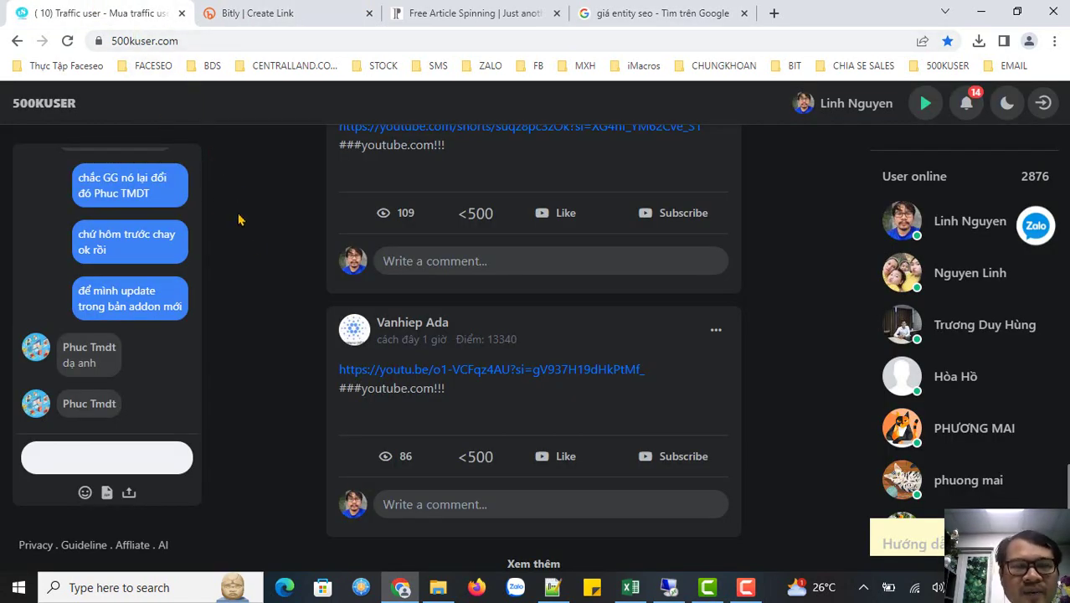
pyautogui.scroll(12, 238, 220)
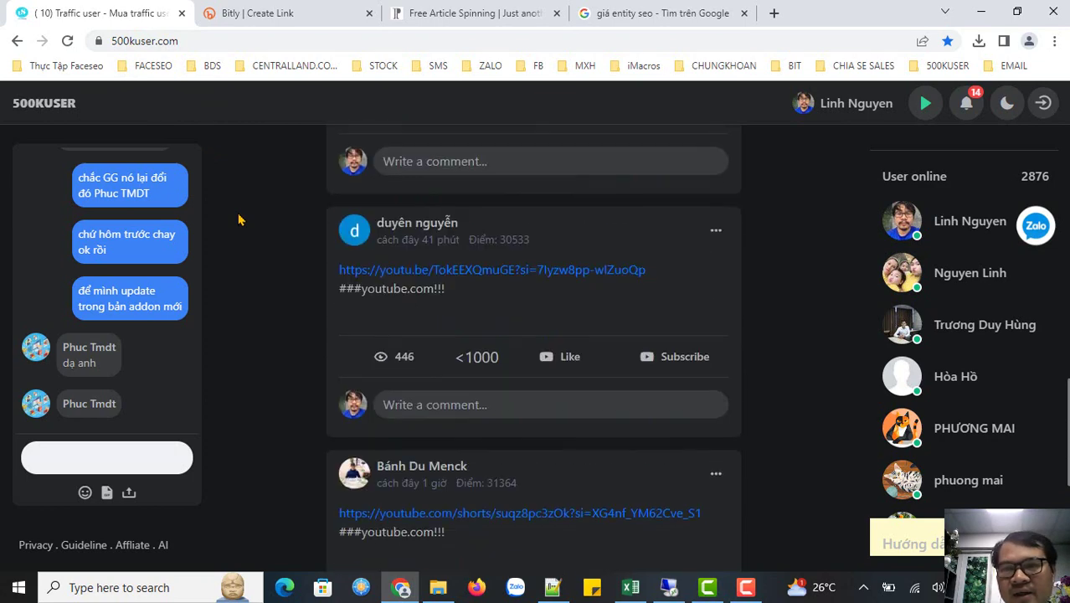
pyautogui.scroll(4, 244, 220)
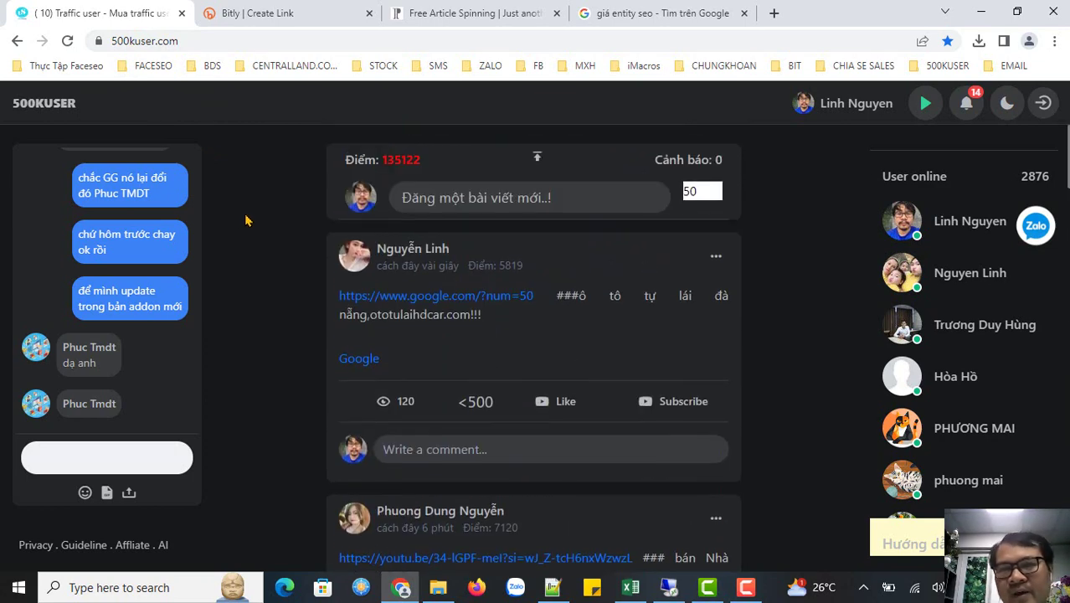
# - Close the Google results, Free Article Spinning and Bitly tabs
pyautogui.click(743, 13)
pyautogui.click(558, 13)
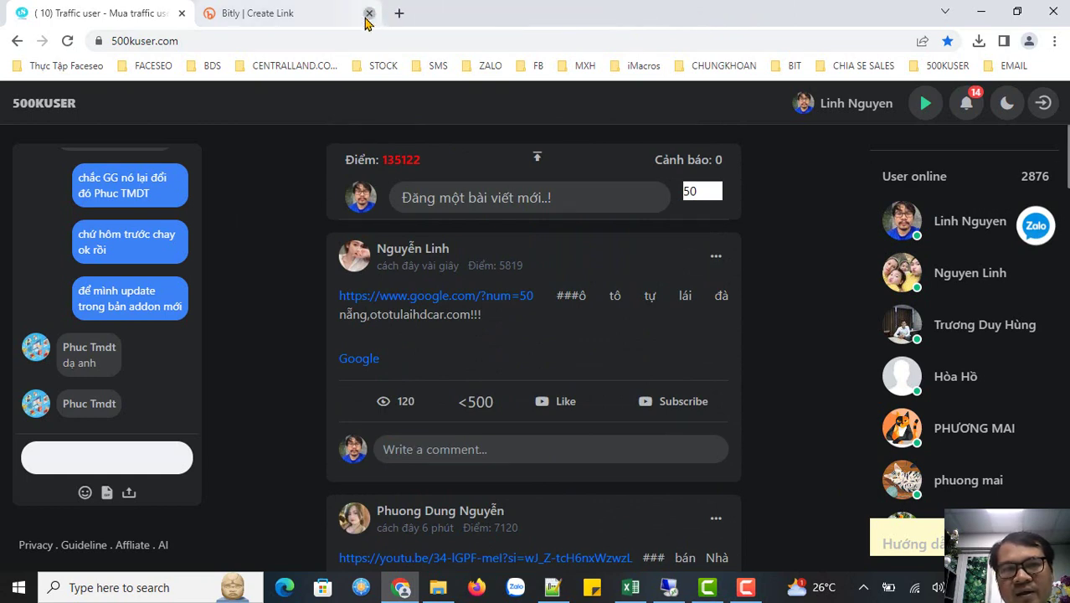
pyautogui.click(369, 13)
# - Open Chrome's extension management page in a new tab
pyautogui.click(212, 14)
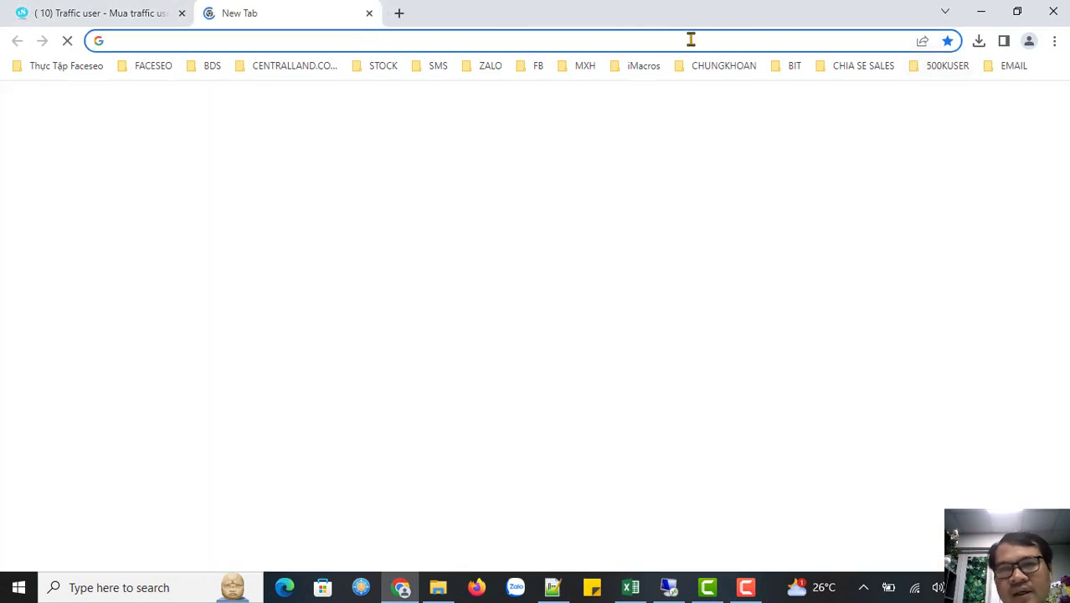
pyautogui.click(1053, 40)
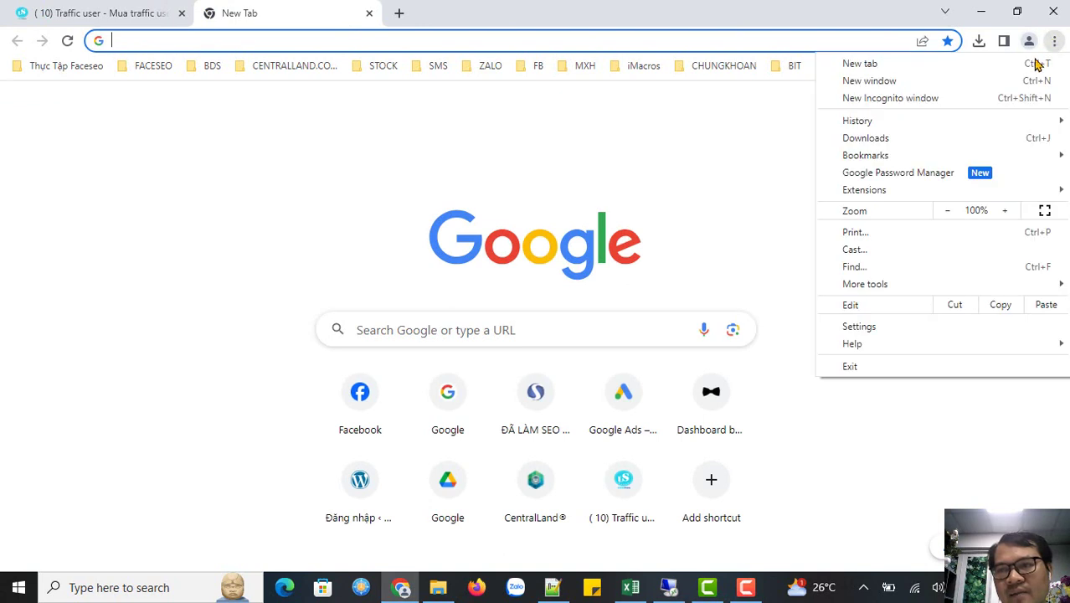
pyautogui.moveTo(904, 194)
pyautogui.click(768, 190)
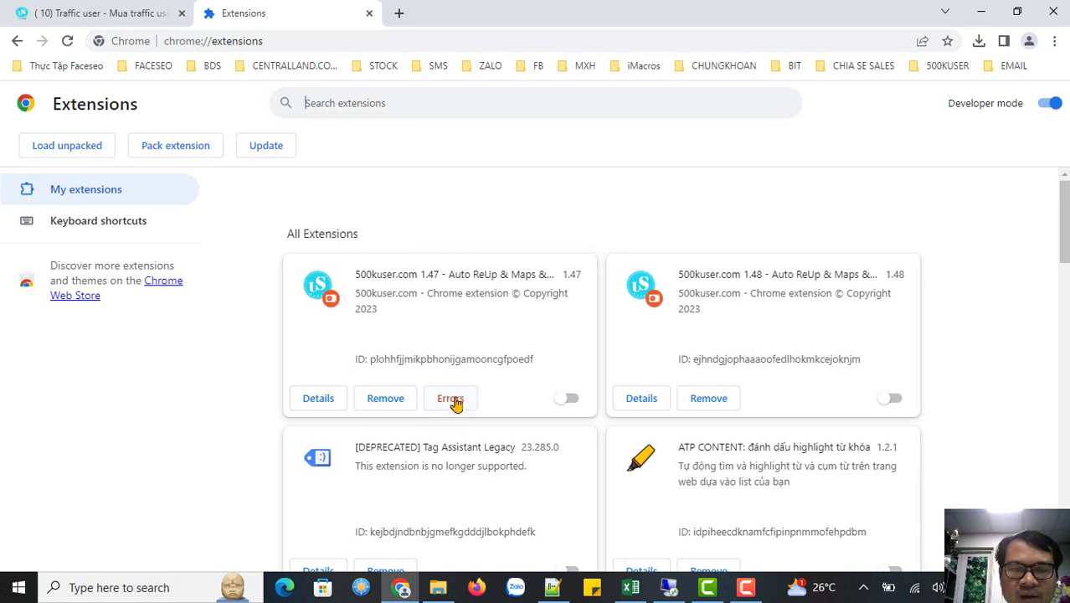
# - Clear all logged errors of the 500kuser.com 1.47 extension and enable the 500kuser.com 1.48 extension, closing the Extensions page
pyautogui.click(450, 398)
pyautogui.click(769, 248)
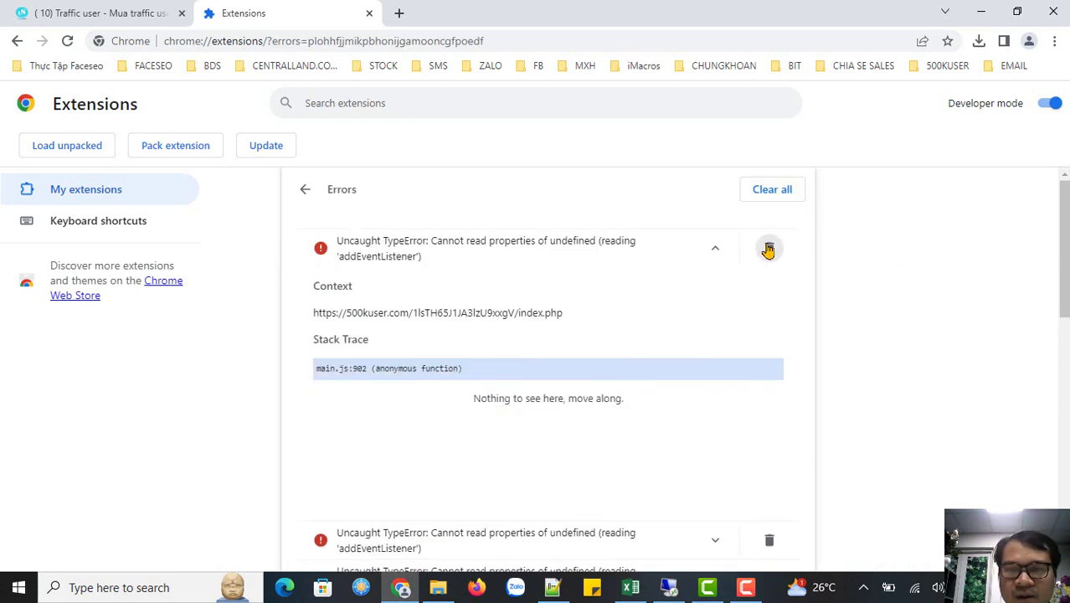
pyautogui.click(766, 189)
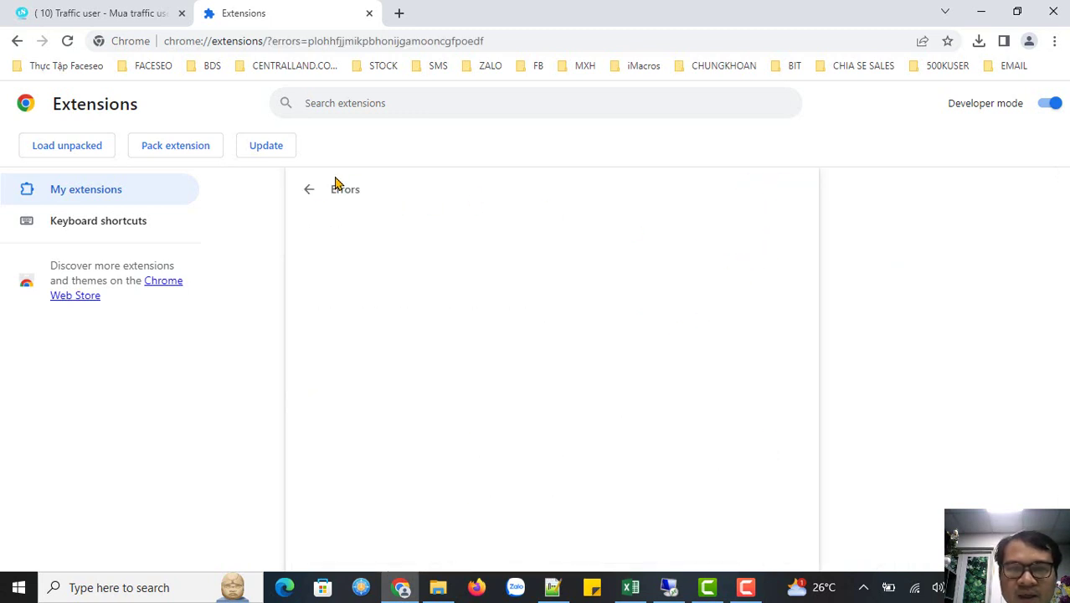
pyautogui.click(306, 189)
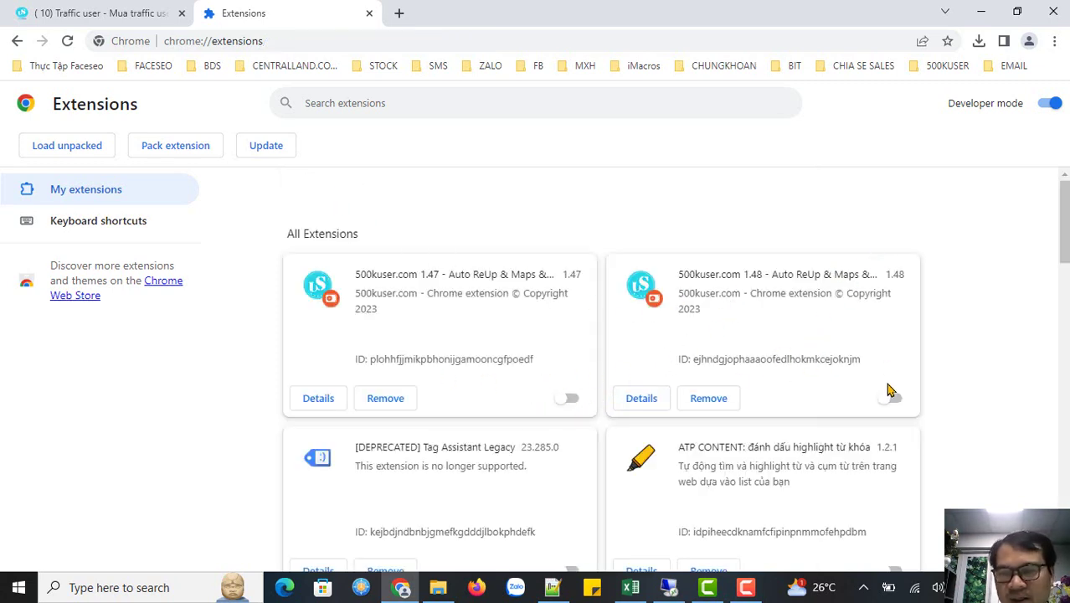
pyautogui.click(893, 397)
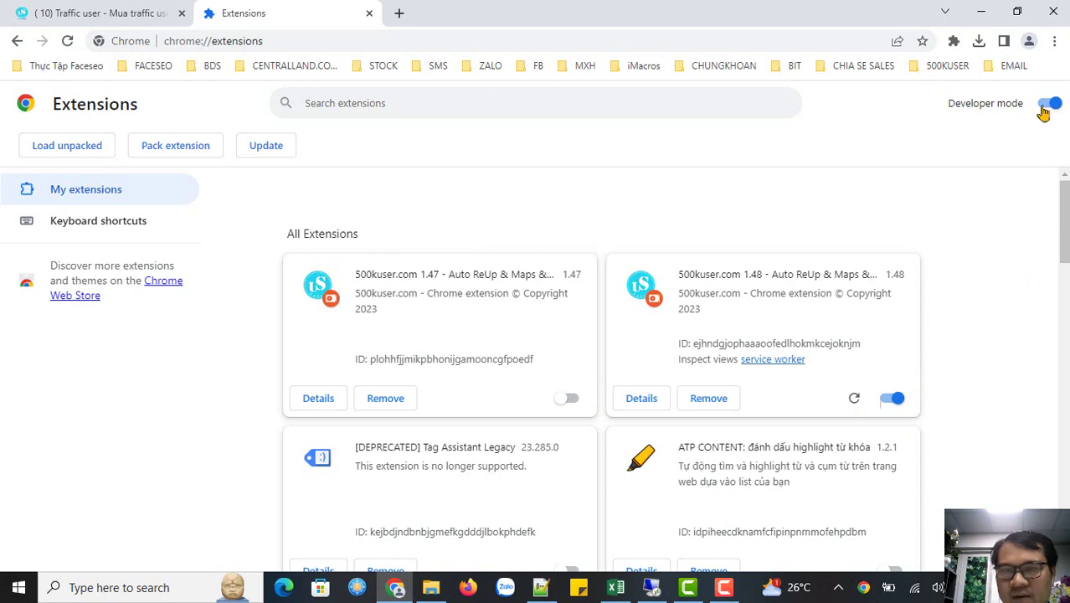
pyautogui.click(368, 14)
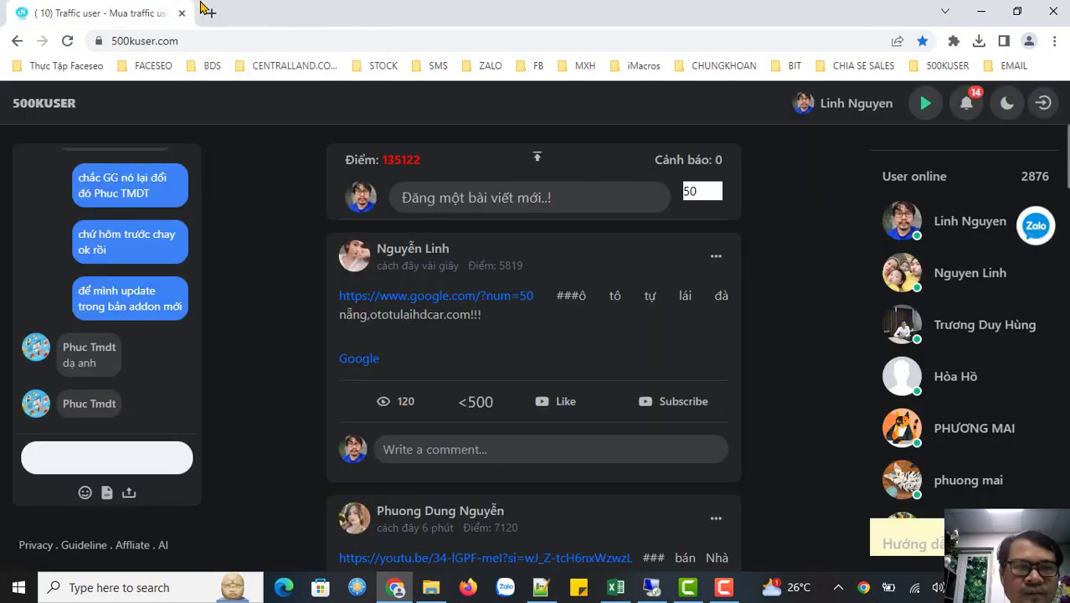
# - Open the google.com/?num=50 link of the first post in the 500kuser.com feed and dismiss Google's sign-in prompt
pyautogui.click(490, 298)
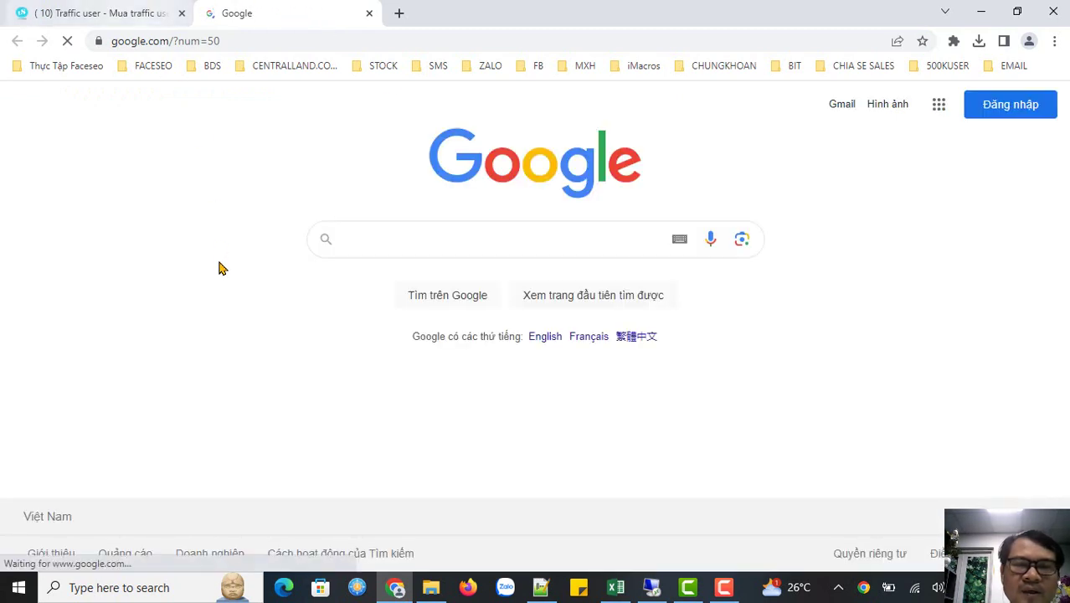
pyautogui.click(895, 249)
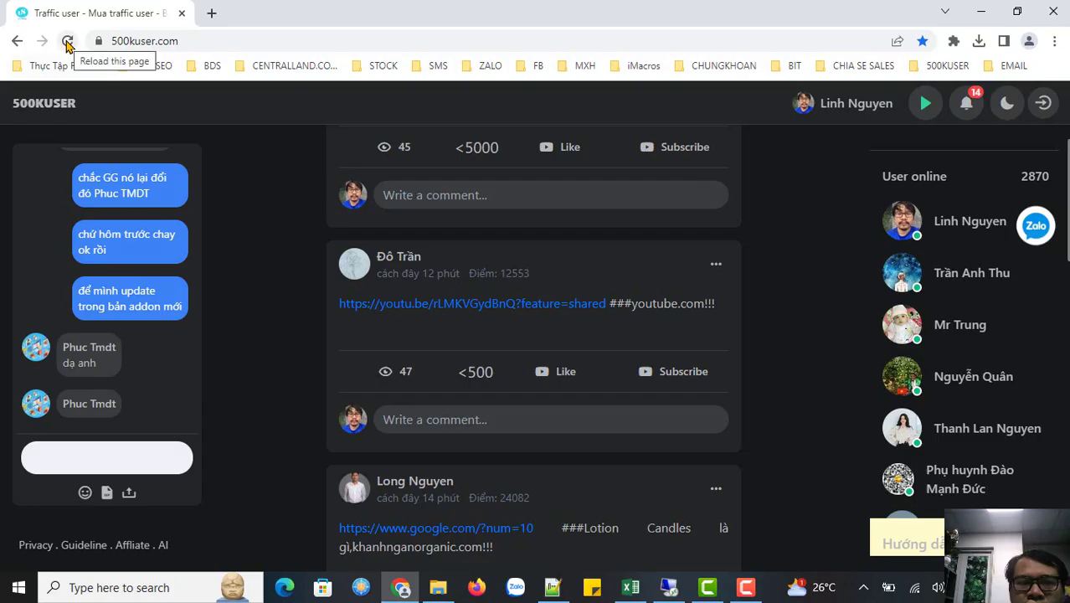
# - Reload the 500kuser.com feed and open the Google link of the Lotion Candles post, dismissing the sign-in prompt
pyautogui.click(67, 41)
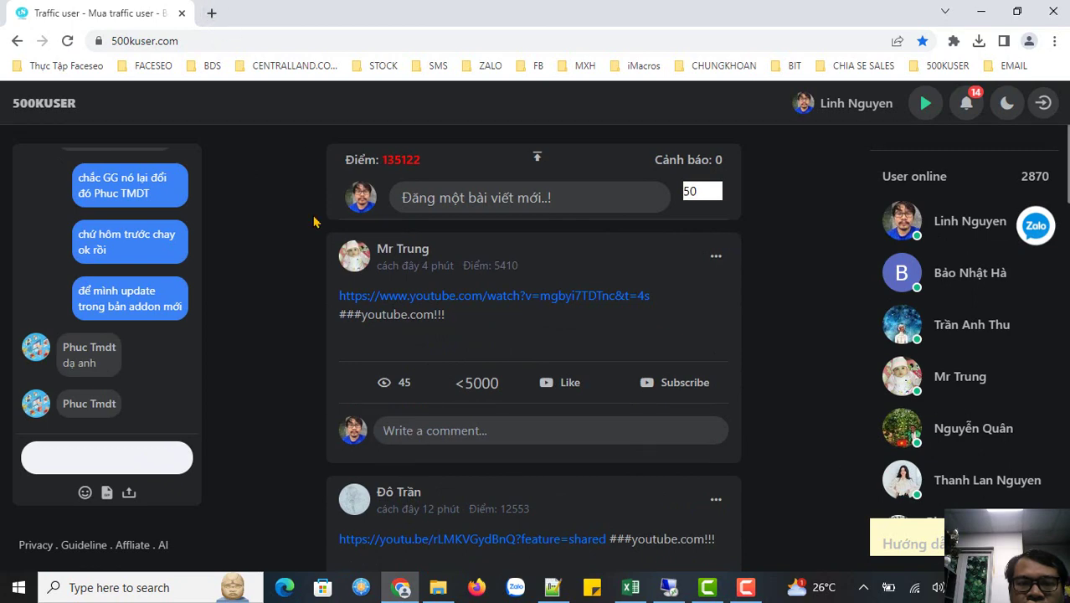
pyautogui.scroll(-7, 308, 224)
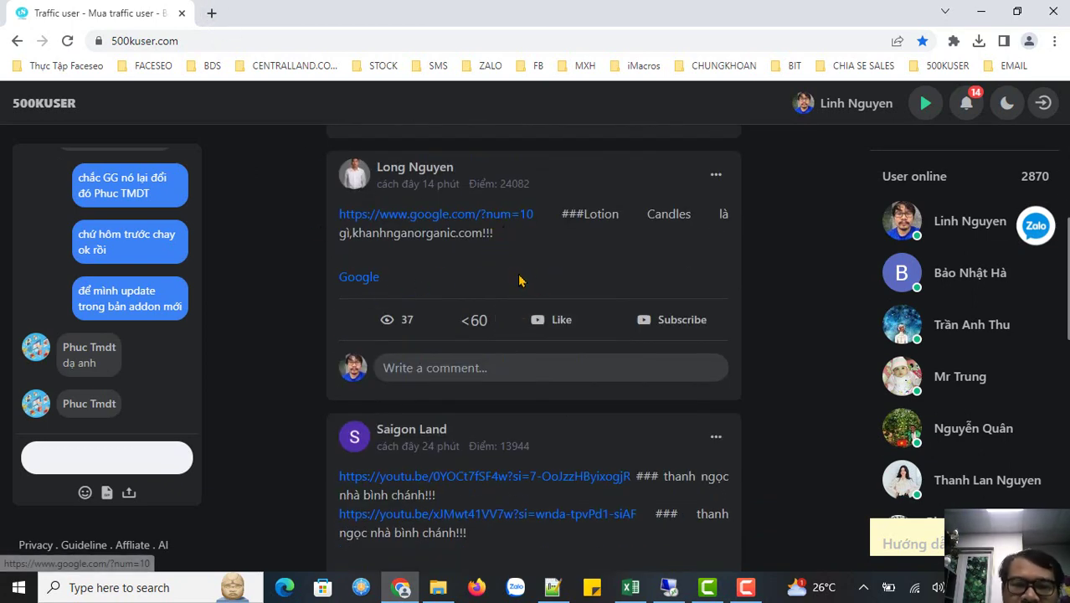
pyautogui.click(492, 219)
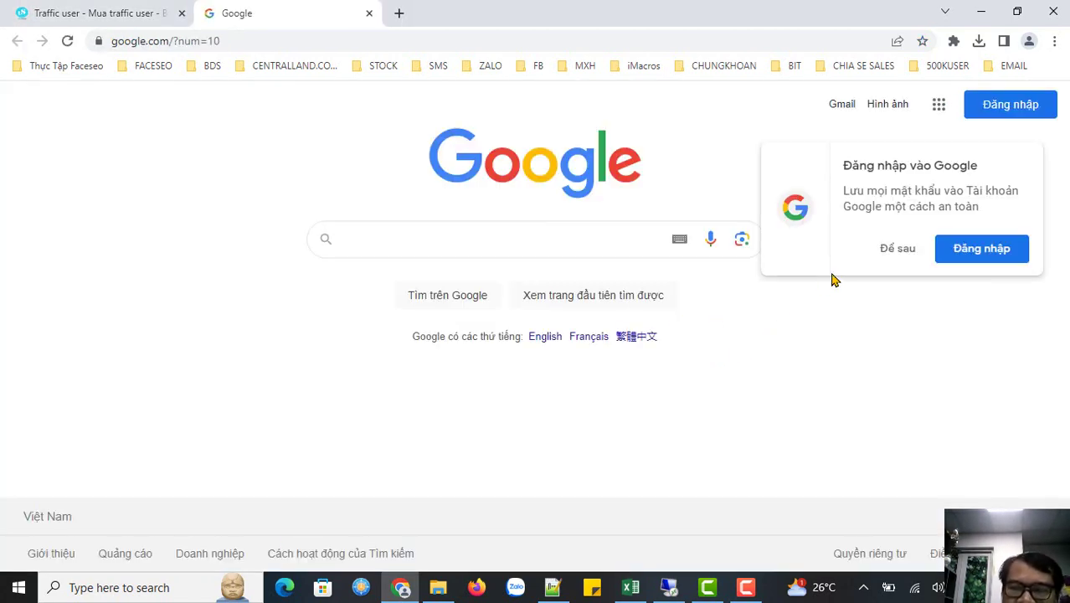
pyautogui.click(894, 257)
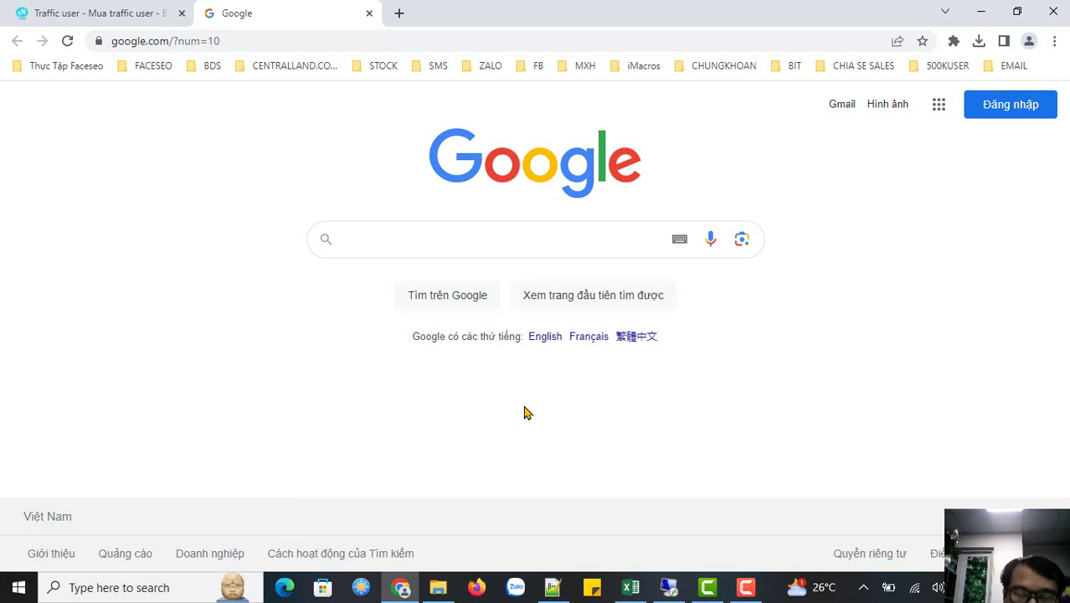
# - Search Google for "Lotion Candles là gì" and view the khanhnganorganic.com candle-making article
pyautogui.write('Lotion Candles là gì')
pyautogui.press('Return')
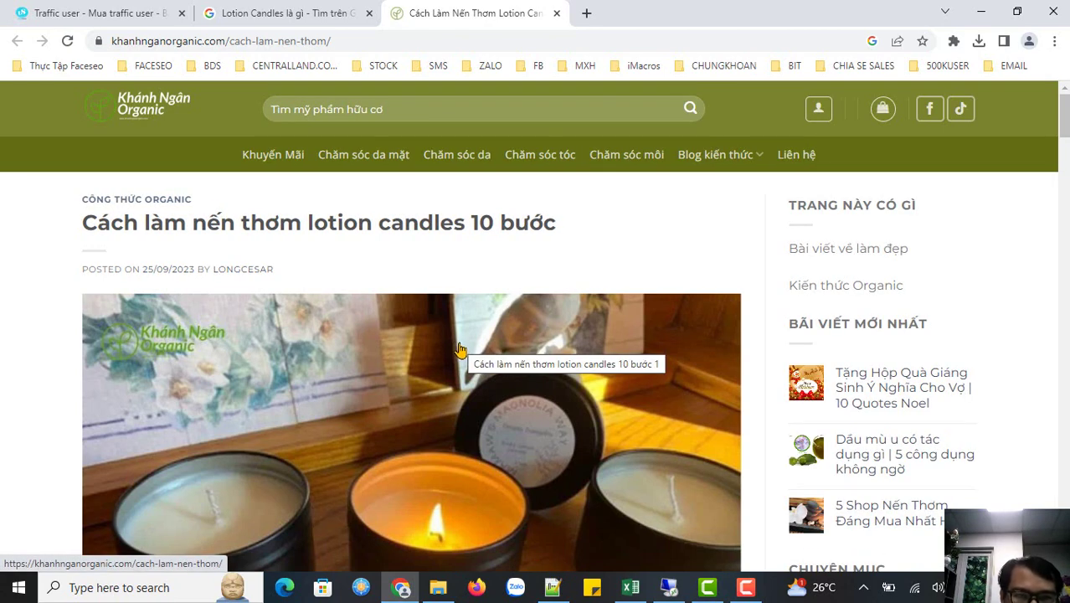
pyautogui.scroll(-1, 458, 345)
# - Compare the Lotion Candles search results with the khanhnganorganic.com article and the matching post in the 500kuser.com feed
pyautogui.hotkey('ctrl', 'shift', 'Tab')
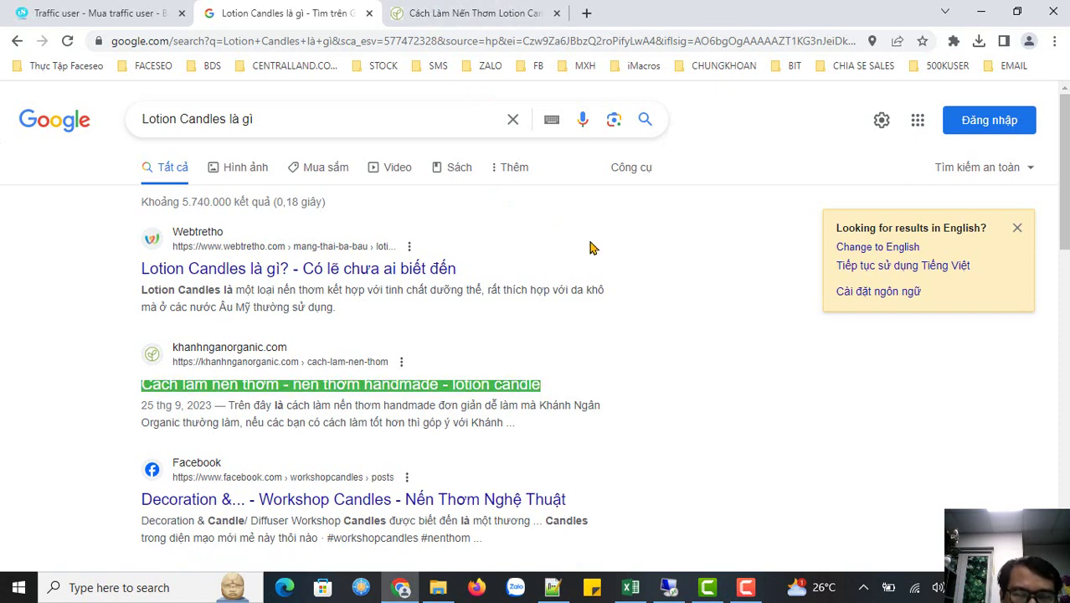
pyautogui.click(456, 14)
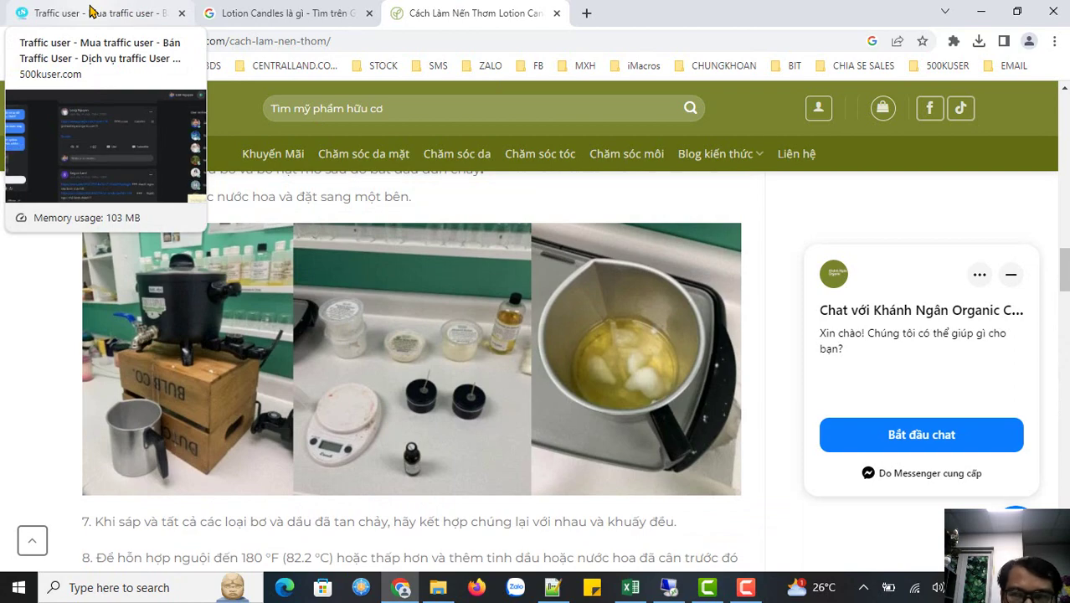
pyautogui.click(92, 11)
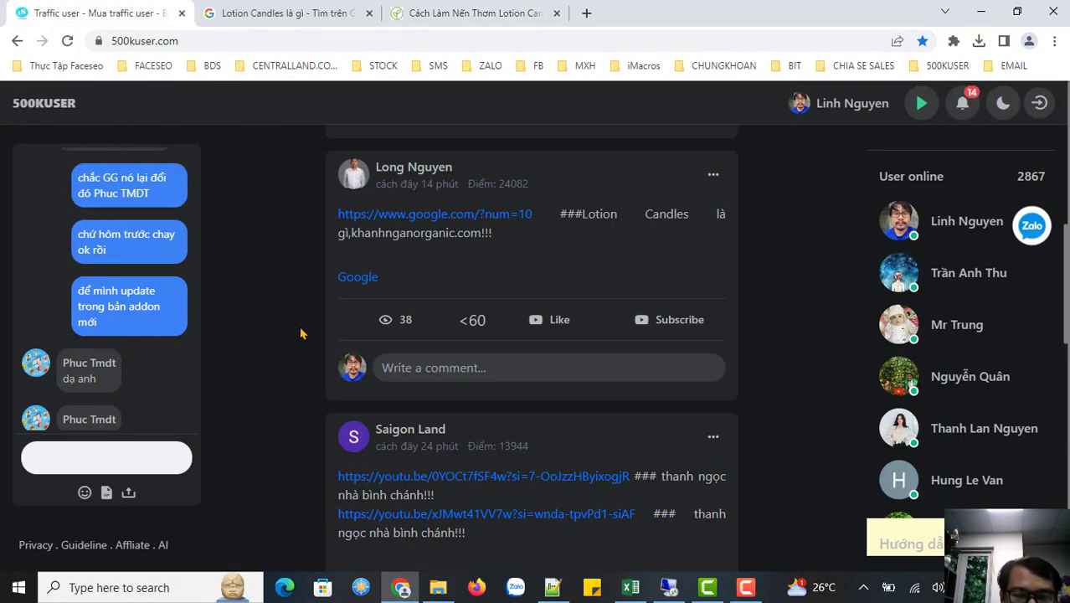
pyautogui.hotkey('ctrl', 'Tab')
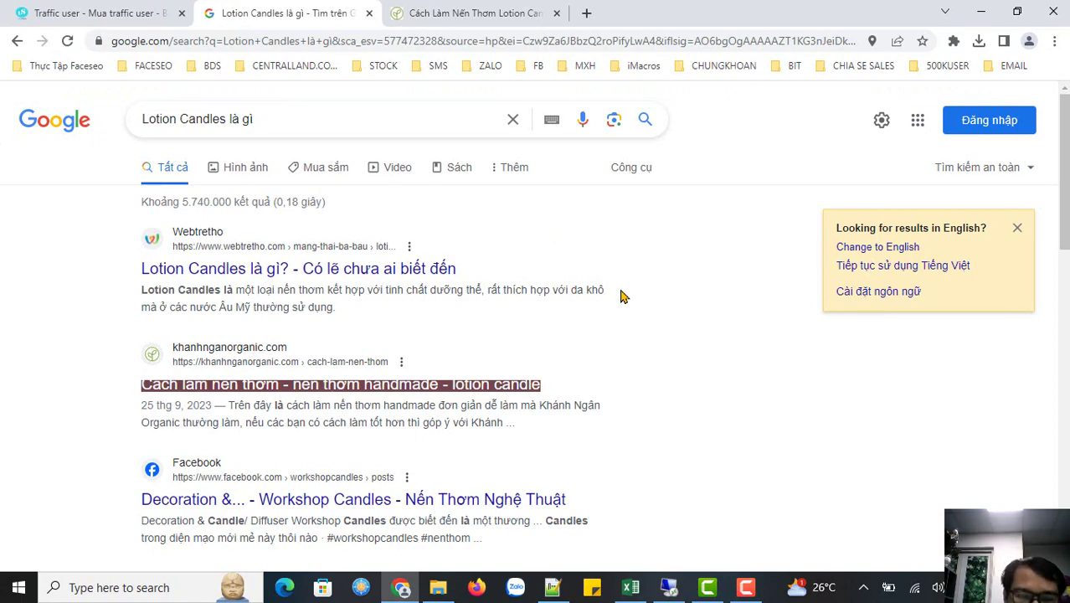
# - Switch to the Excel workbook Profile dichvuentityseo.com.xlsx and copy the phone number from cell B6
pyautogui.click(632, 587)
pyautogui.scroll(6, 885, 393)
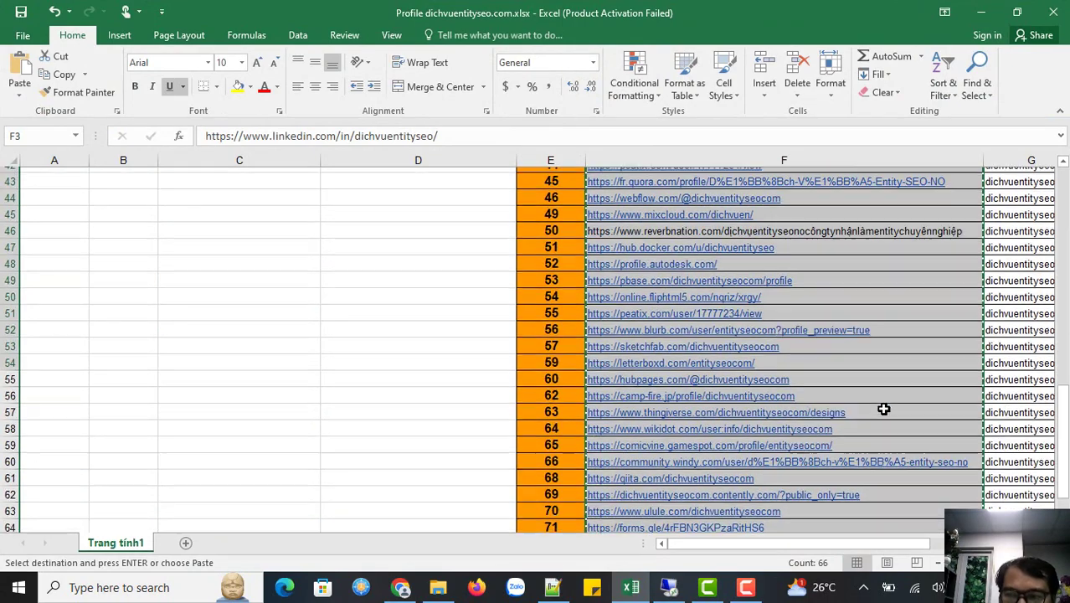
pyautogui.scroll(14, 884, 408)
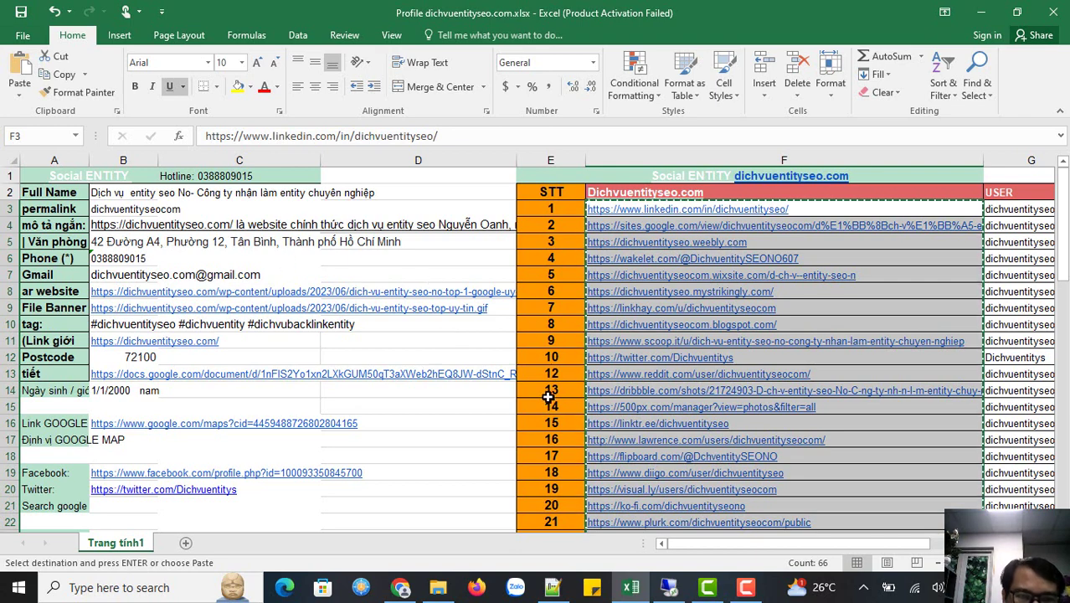
pyautogui.doubleClick(121, 258)
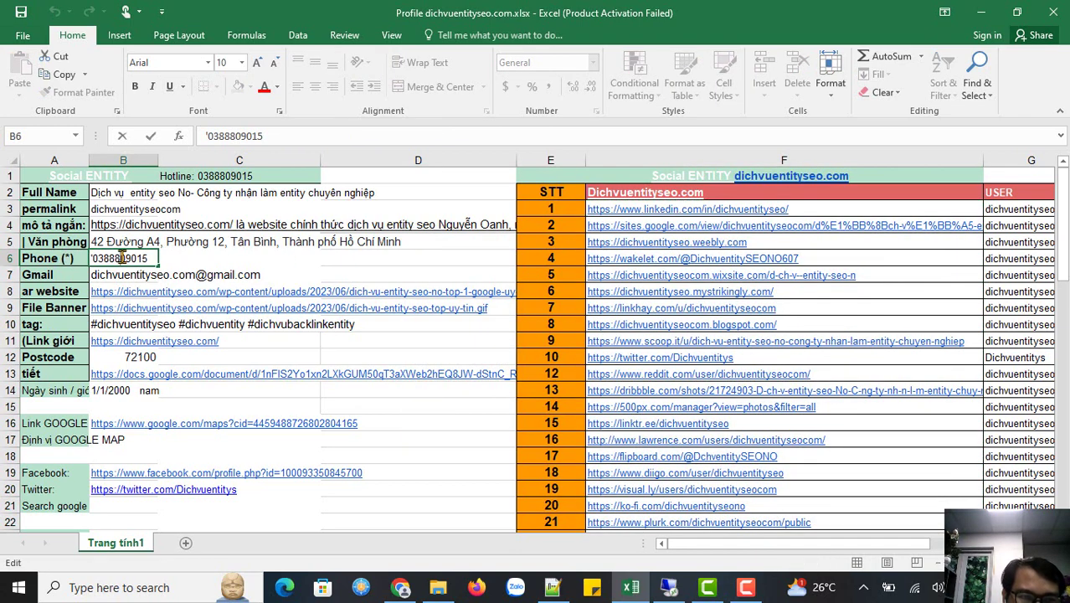
pyautogui.doubleClick(121, 258)
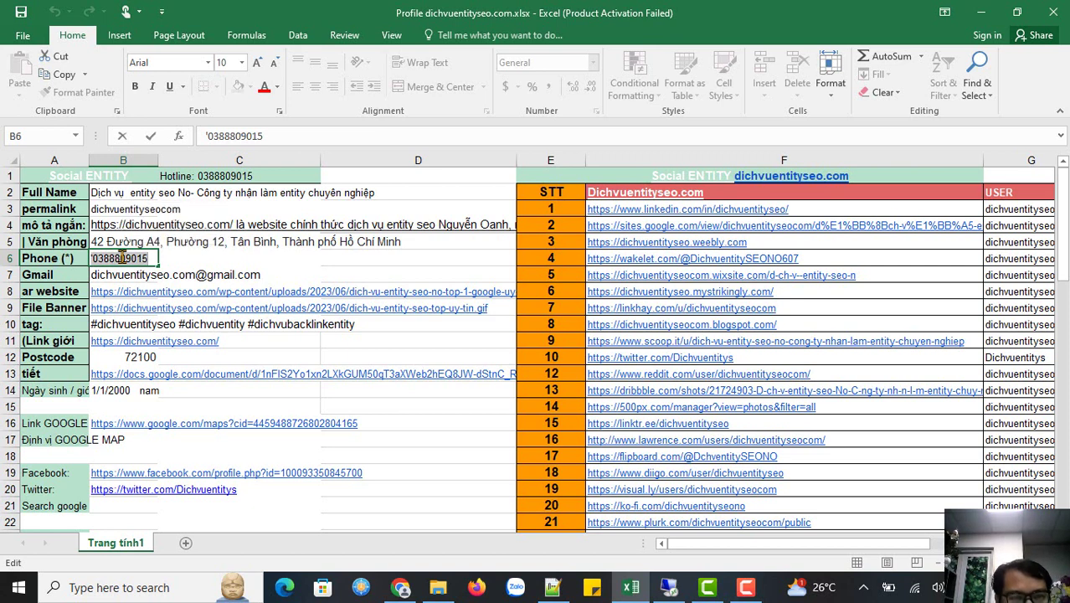
pyautogui.hotkey('ctrl', 'c')
pyautogui.click(95, 260)
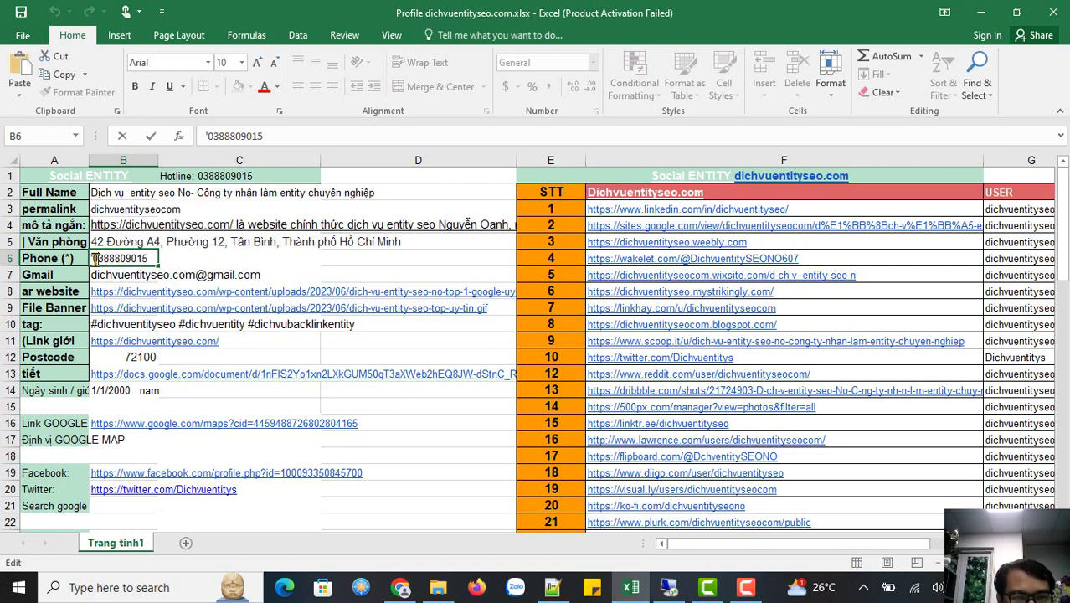
pyautogui.moveTo(93, 258); pyautogui.dragTo(158, 258)
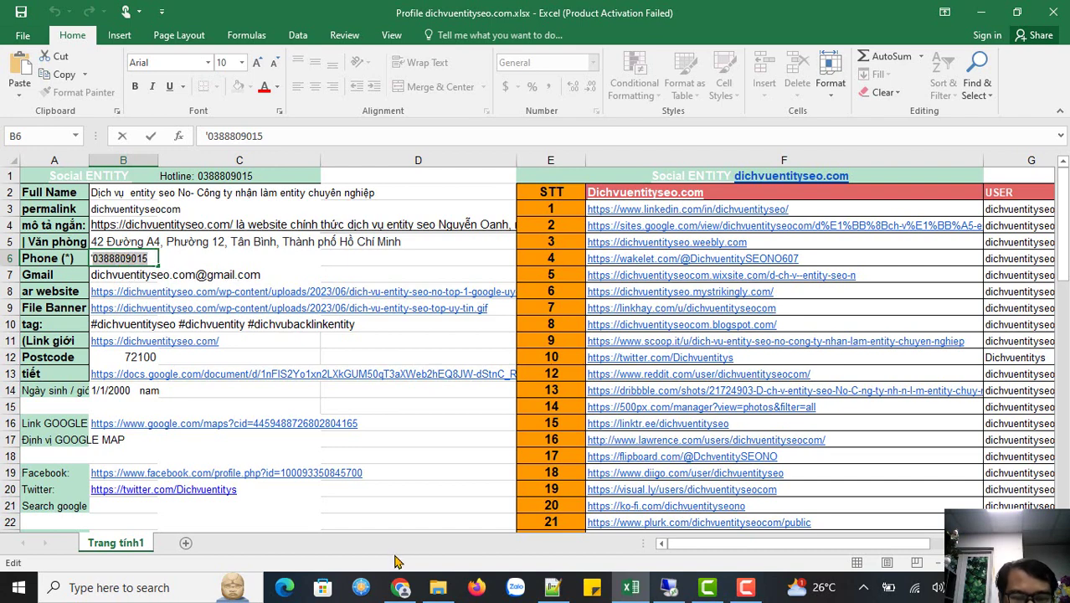
# - Find the copied phone number on the dichvuentityseo.com homepage in Chrome and step through its occurrences
pyautogui.click(400, 586)
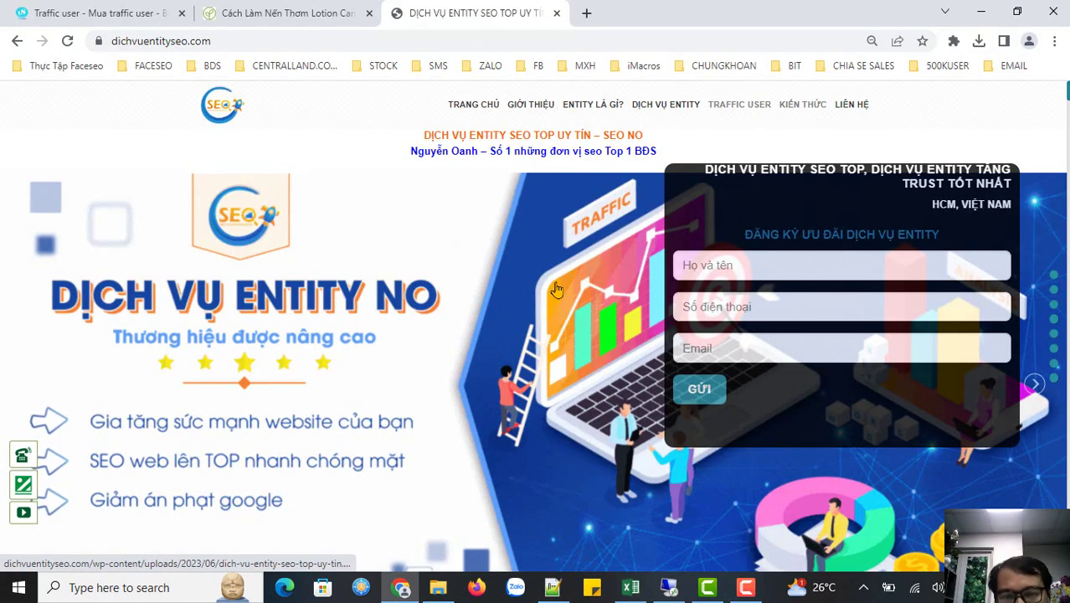
pyautogui.scroll(-3, 460, 268)
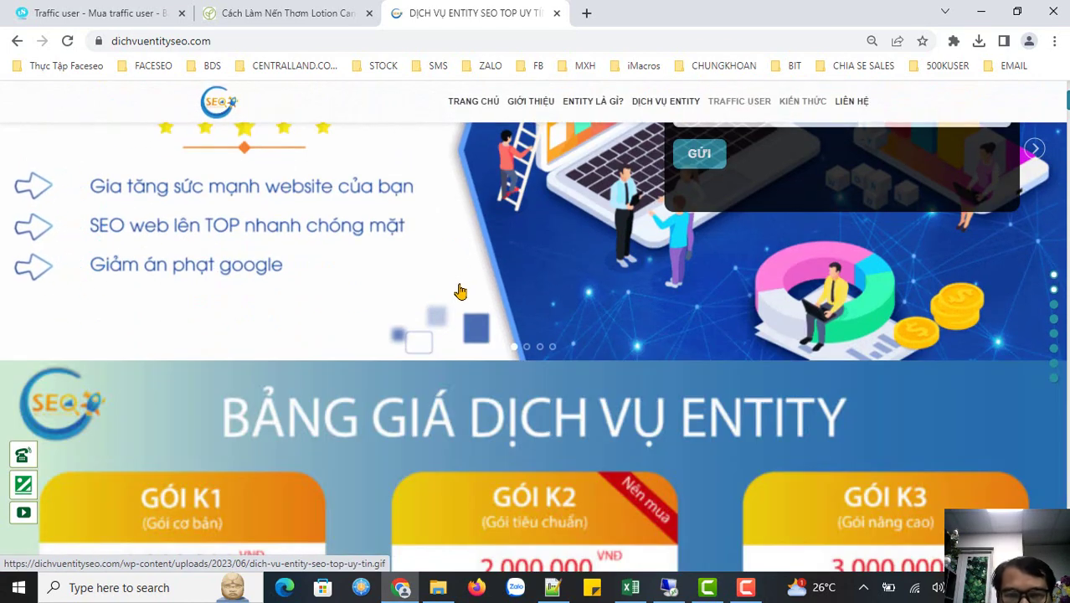
pyautogui.hotkey('ctrl', 'f')
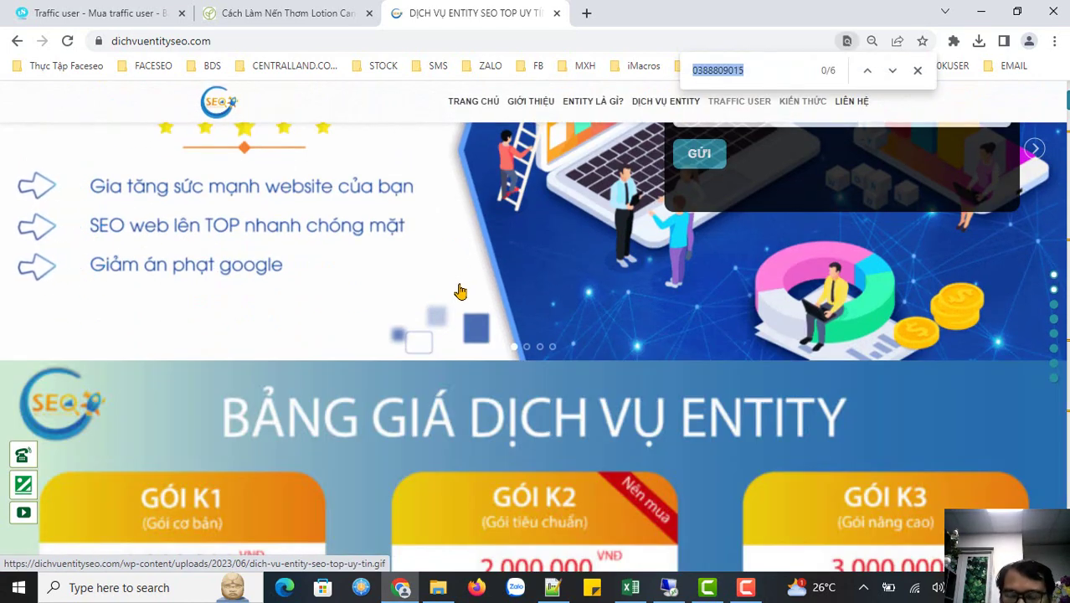
pyautogui.press('Return')
pyautogui.press('Return')
pyautogui.press('Return')
pyautogui.press('Return')
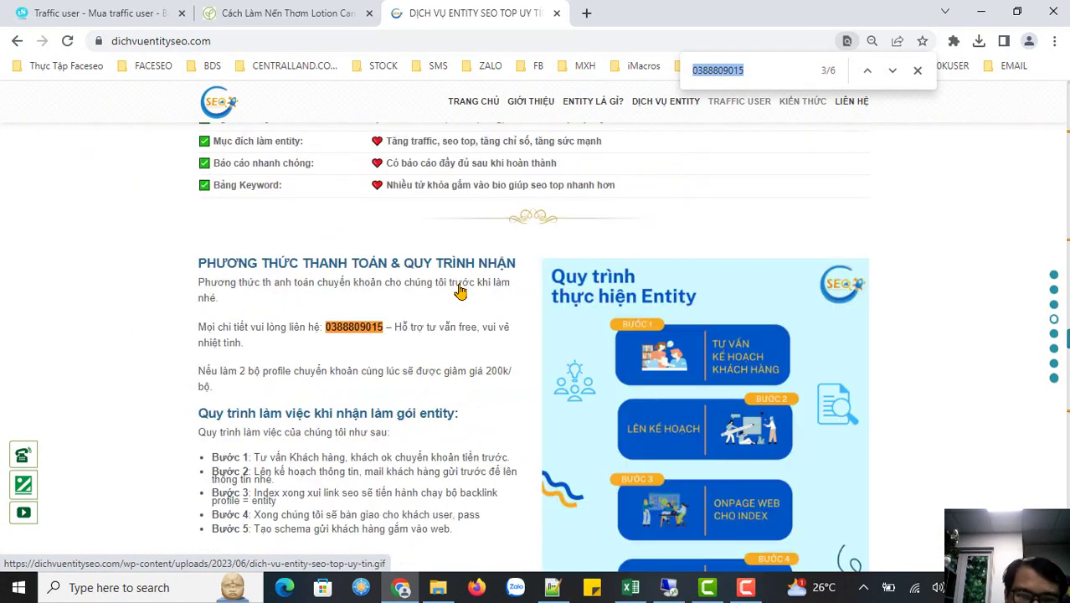
pyautogui.press('Return')
pyautogui.press('Return')
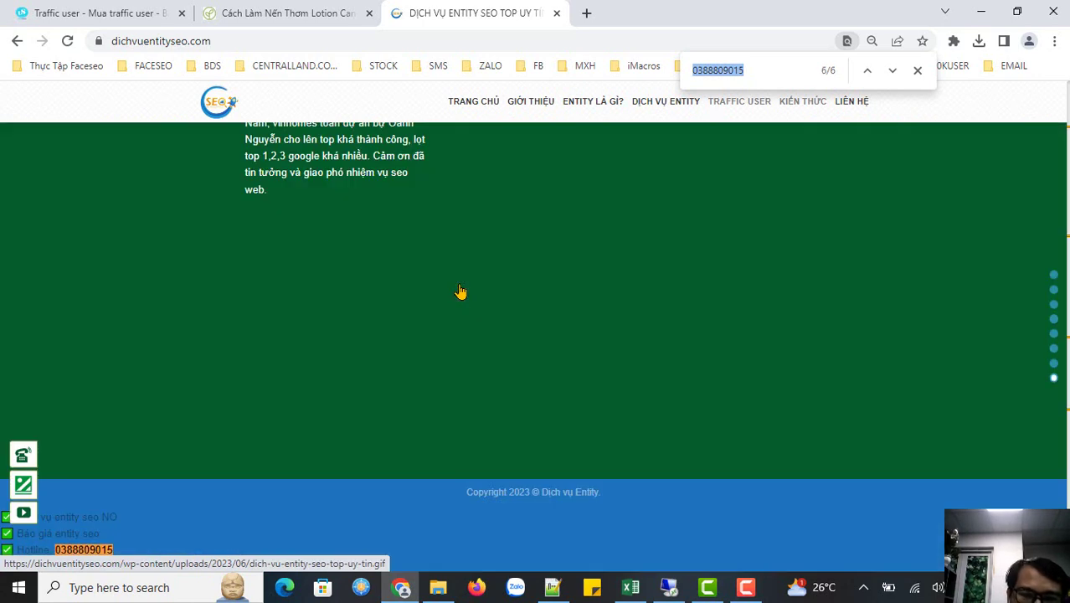
pyautogui.press('Return')
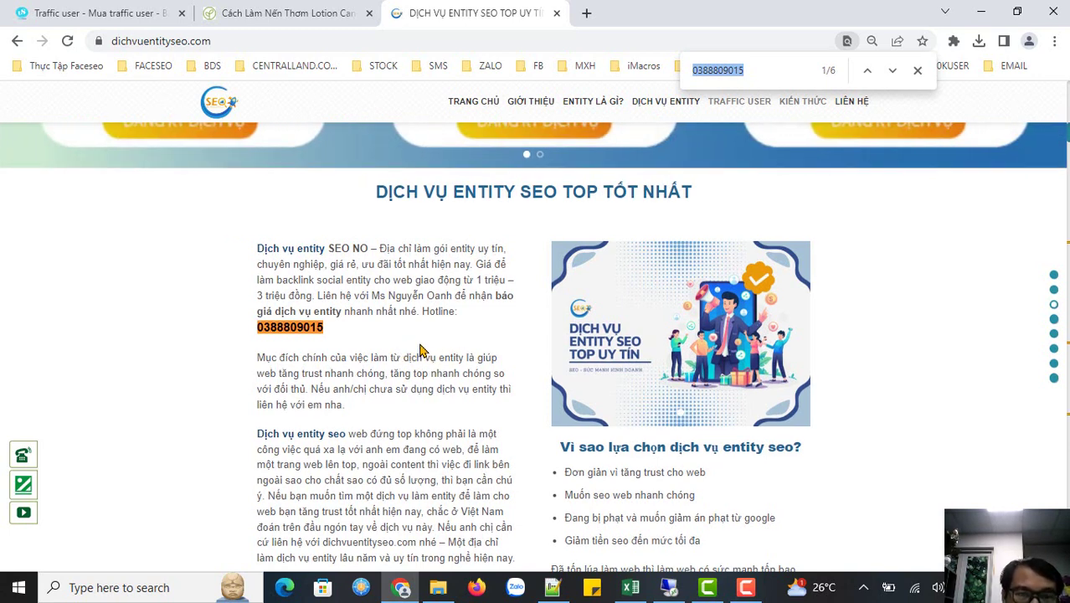
# - Return to the Excel profile workbook, leave editing of the phone cell and point out that cell again
pyautogui.click(627, 587)
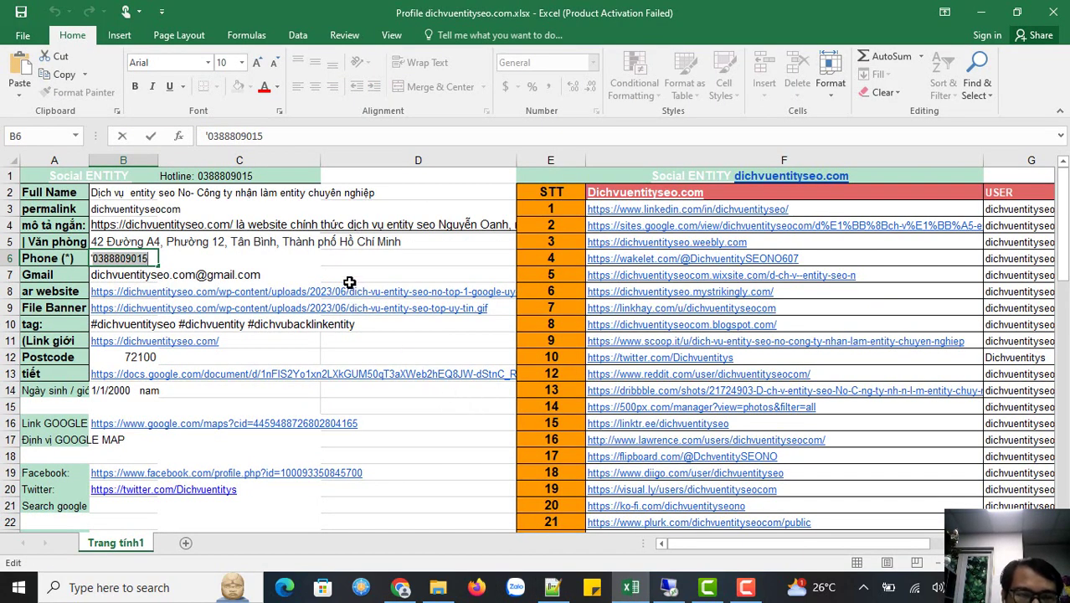
pyautogui.click(468, 273)
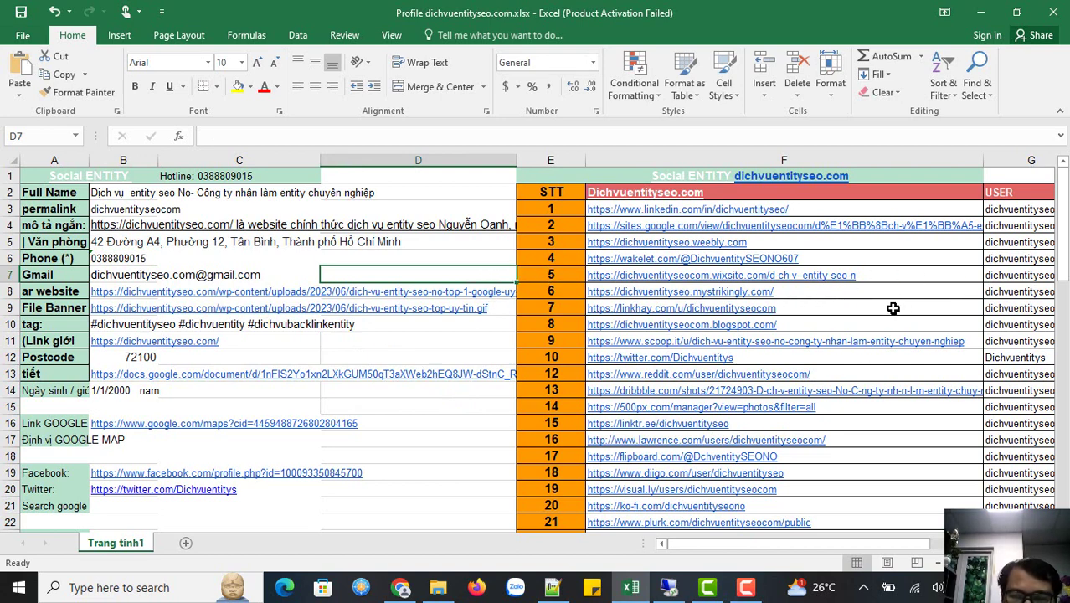
pyautogui.click(130, 258)
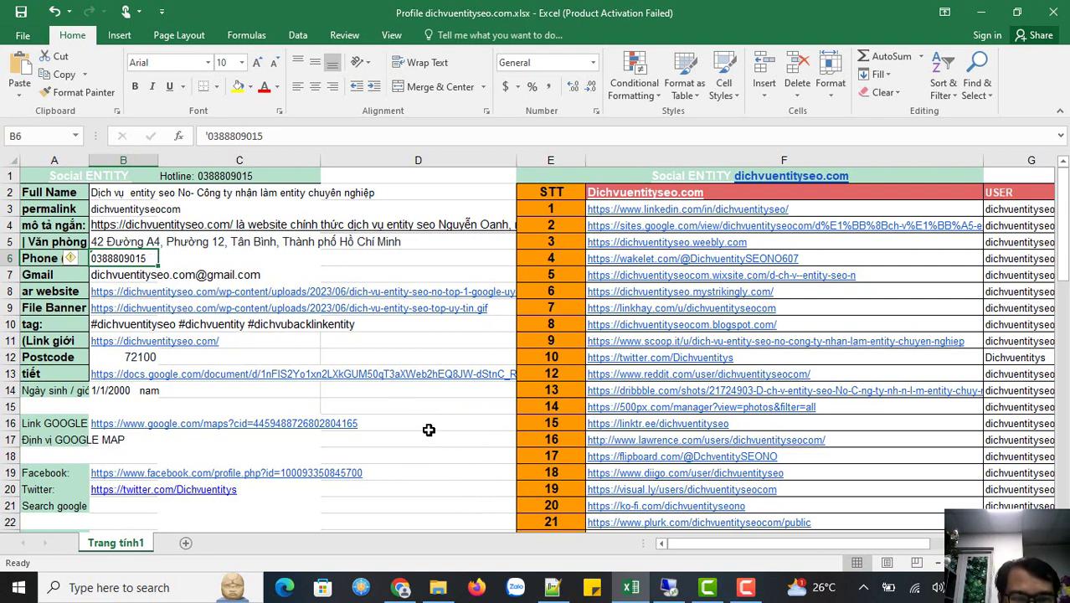
pyautogui.click(423, 456)
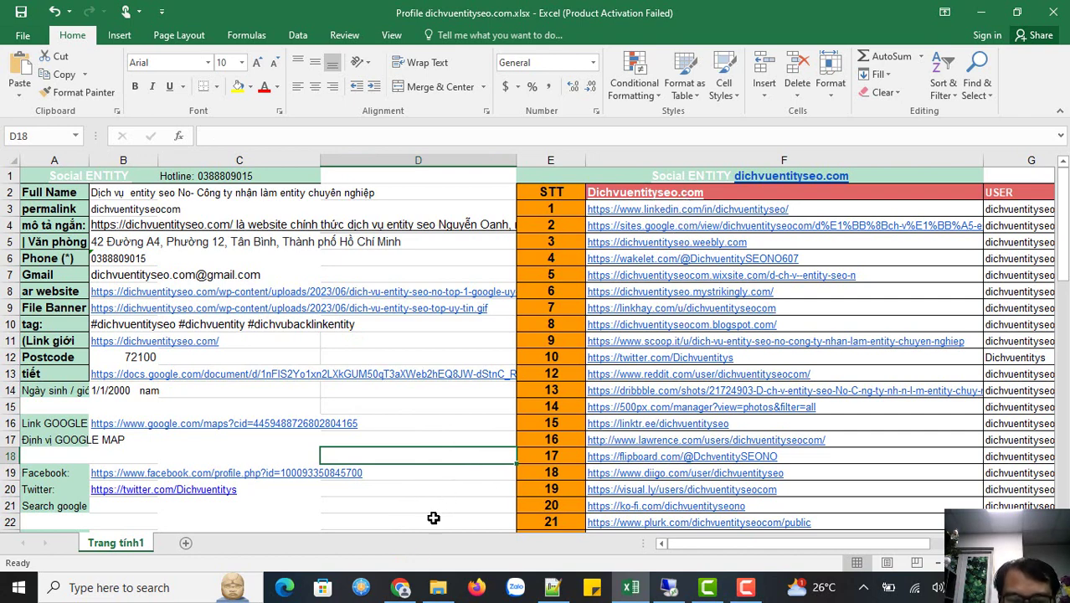
# - Switch back to Chrome and show the 500kuser.com post feed
pyautogui.click(401, 586)
pyautogui.click(56, 8)
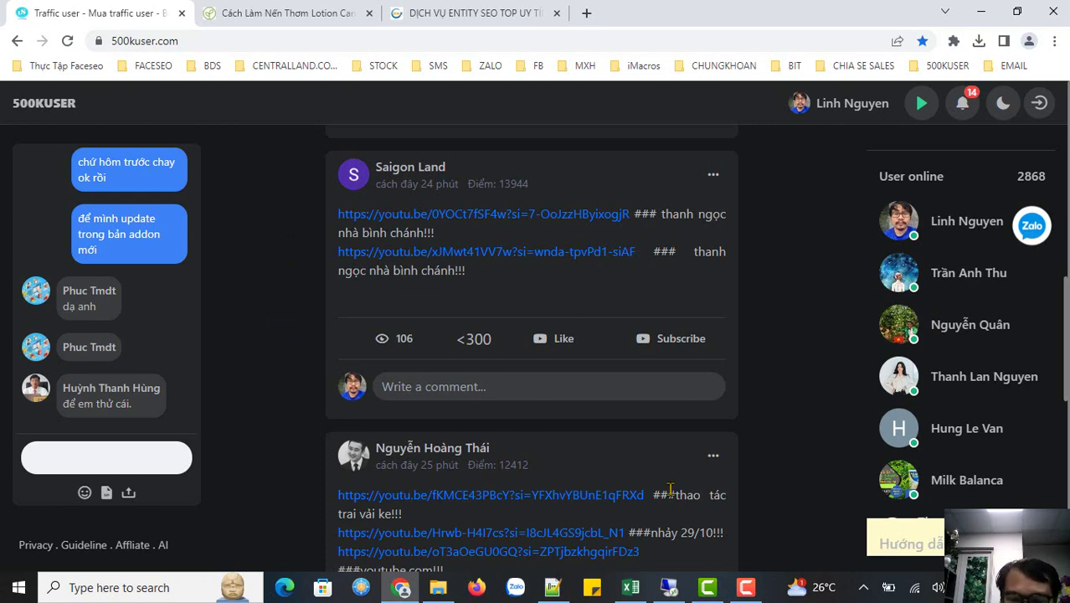
pyautogui.click(743, 590)
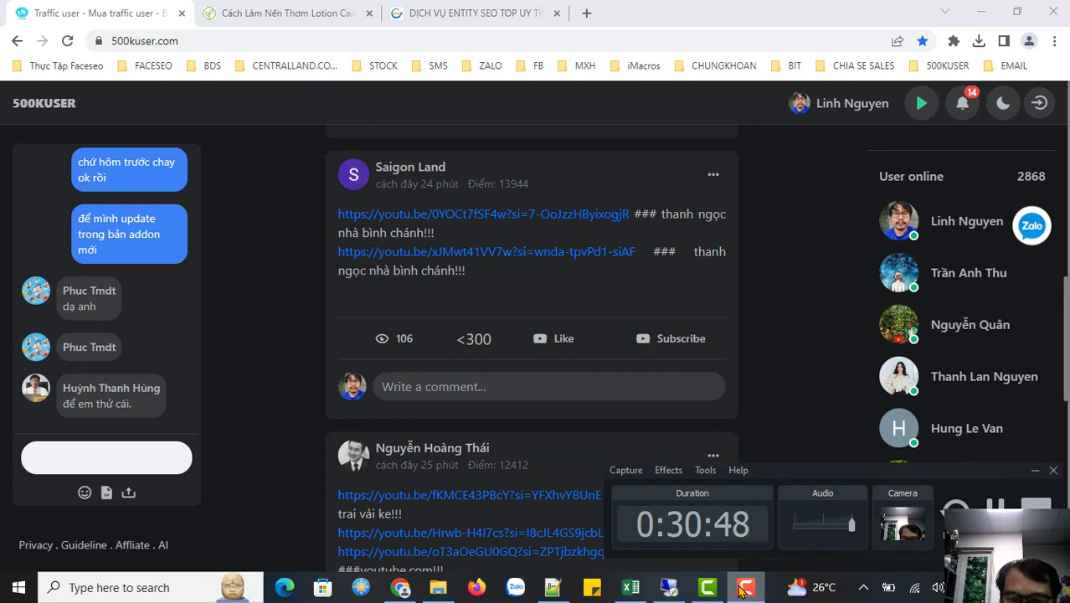